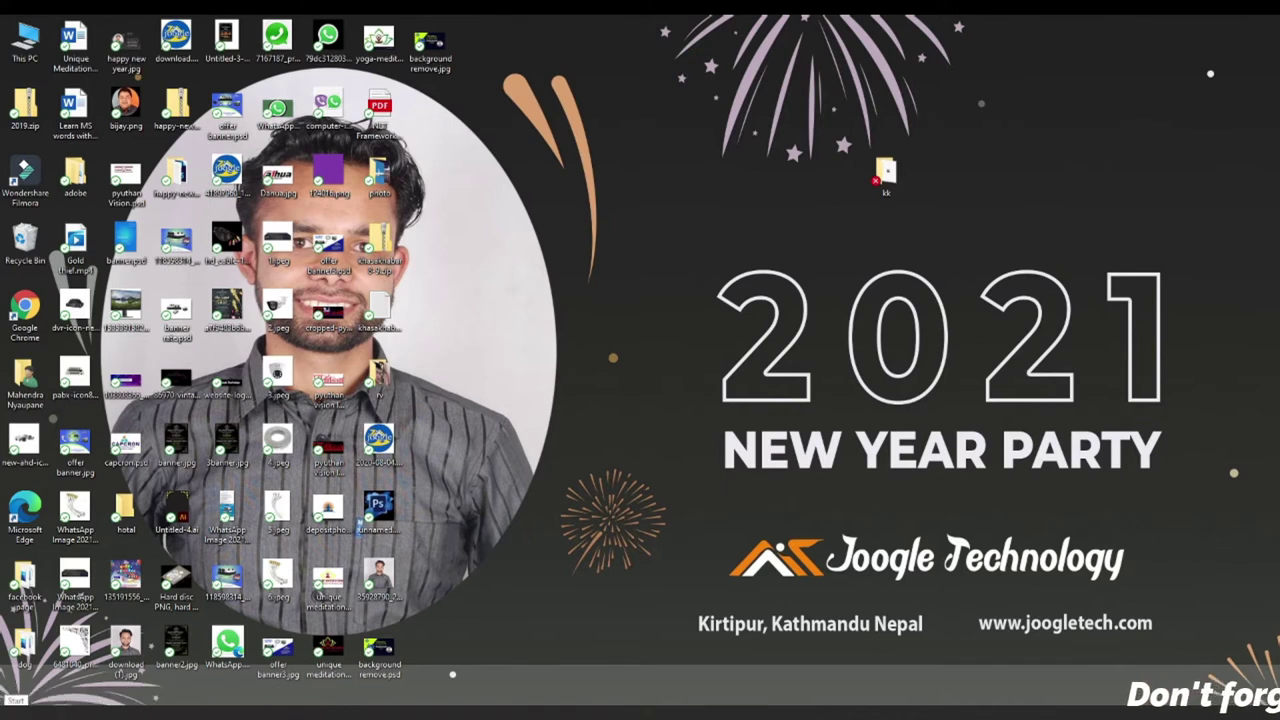
- Open the Windows 10 Start menu from the taskbar
left_click(14, 706)
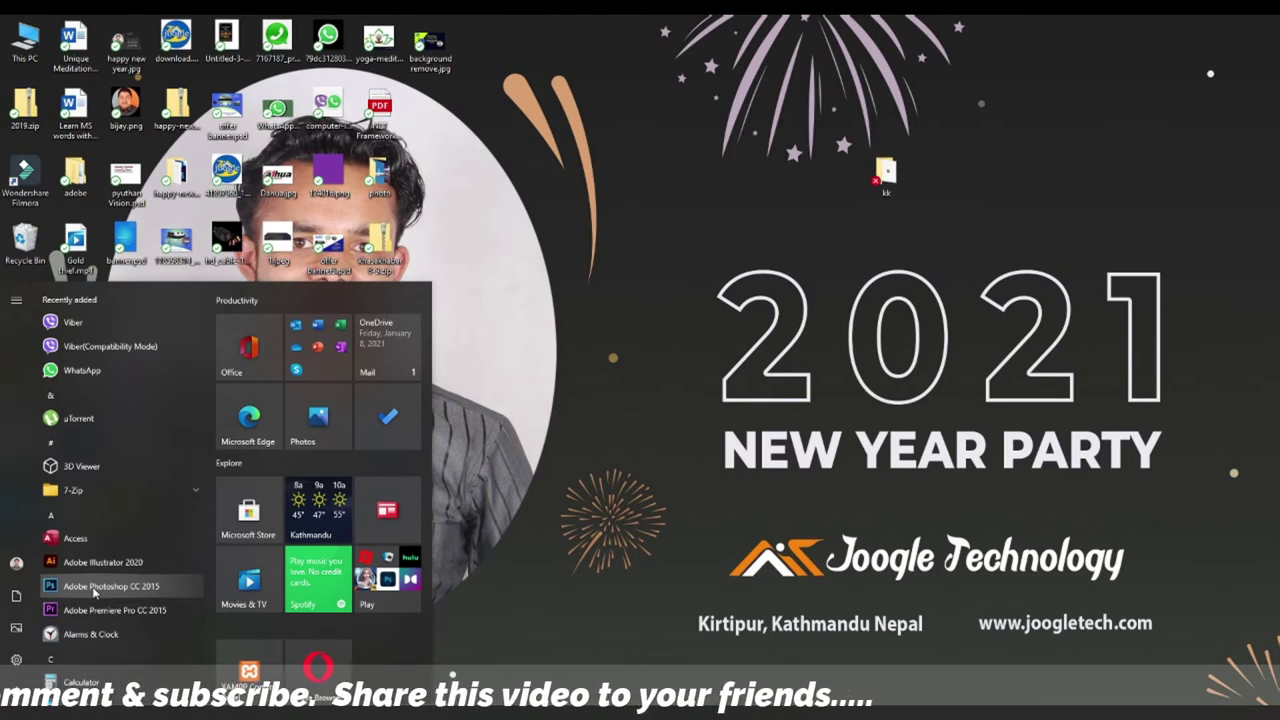
- Launch Adobe Photoshop CC 2015 from the Start menu app list
left_click(110, 586)
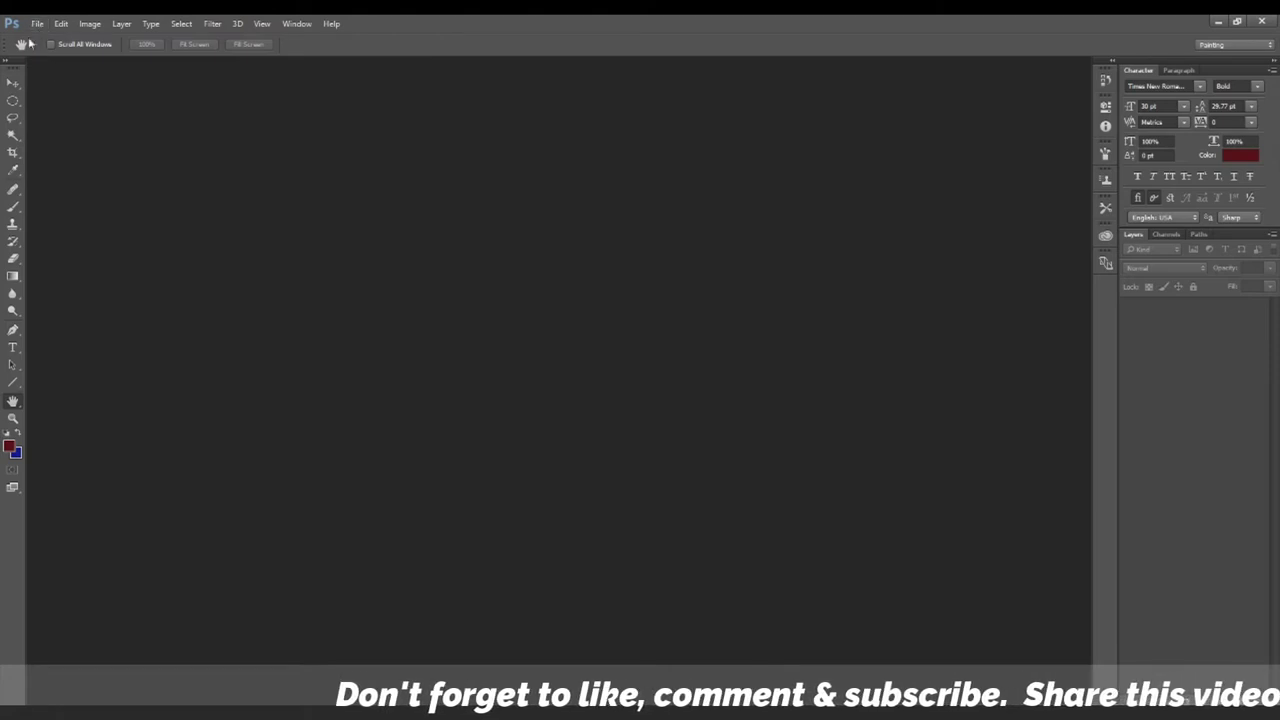
- Bring up the New document dialog from the File menu
left_click(35, 25)
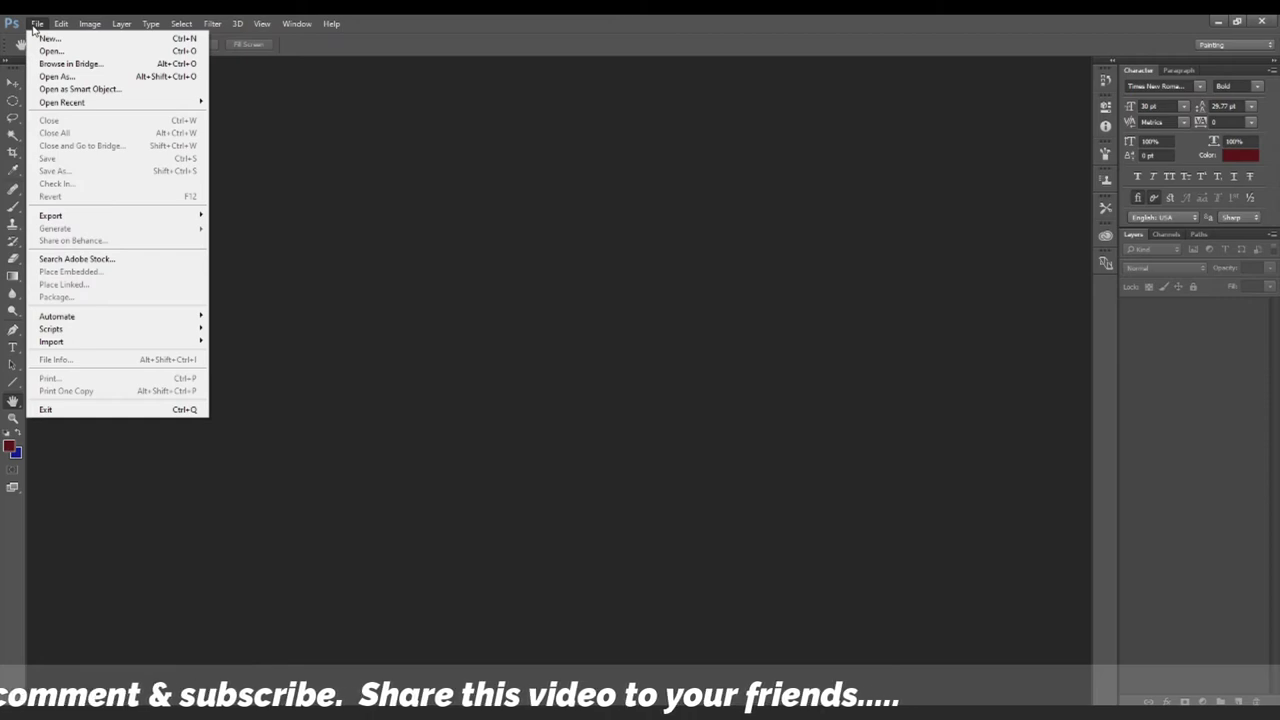
left_click(369, 104)
left_click(38, 27)
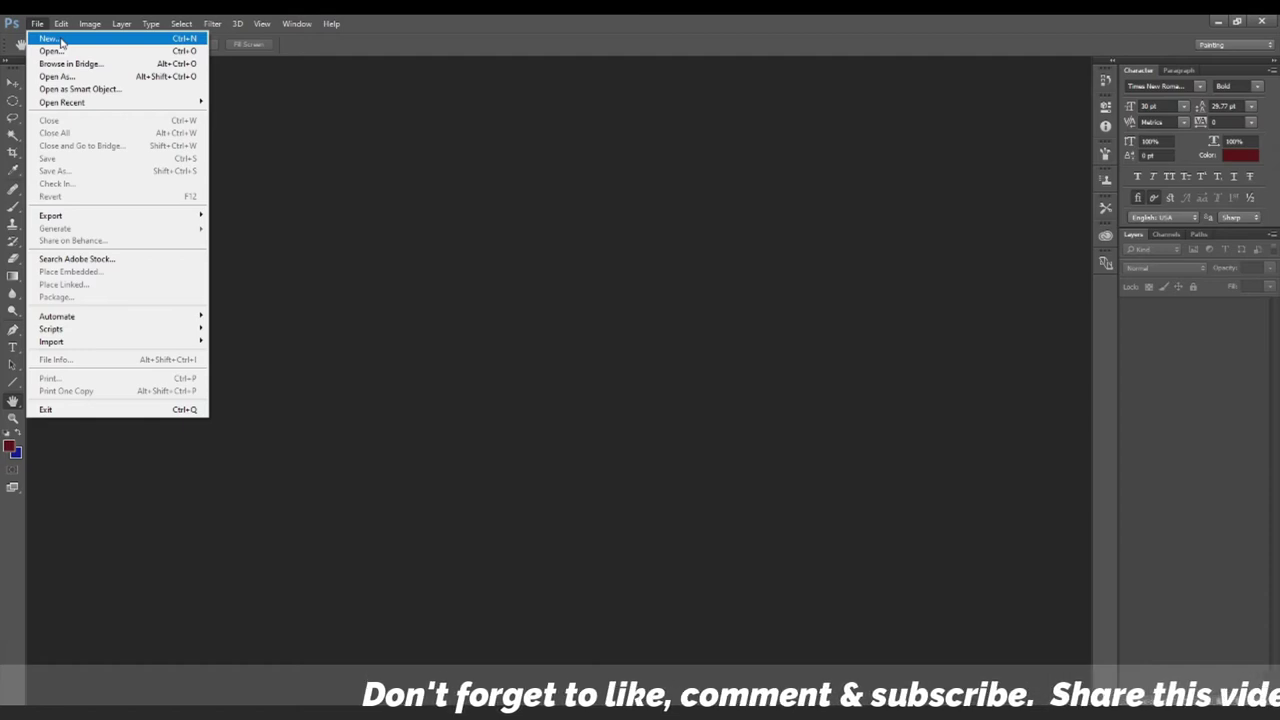
left_click(49, 38)
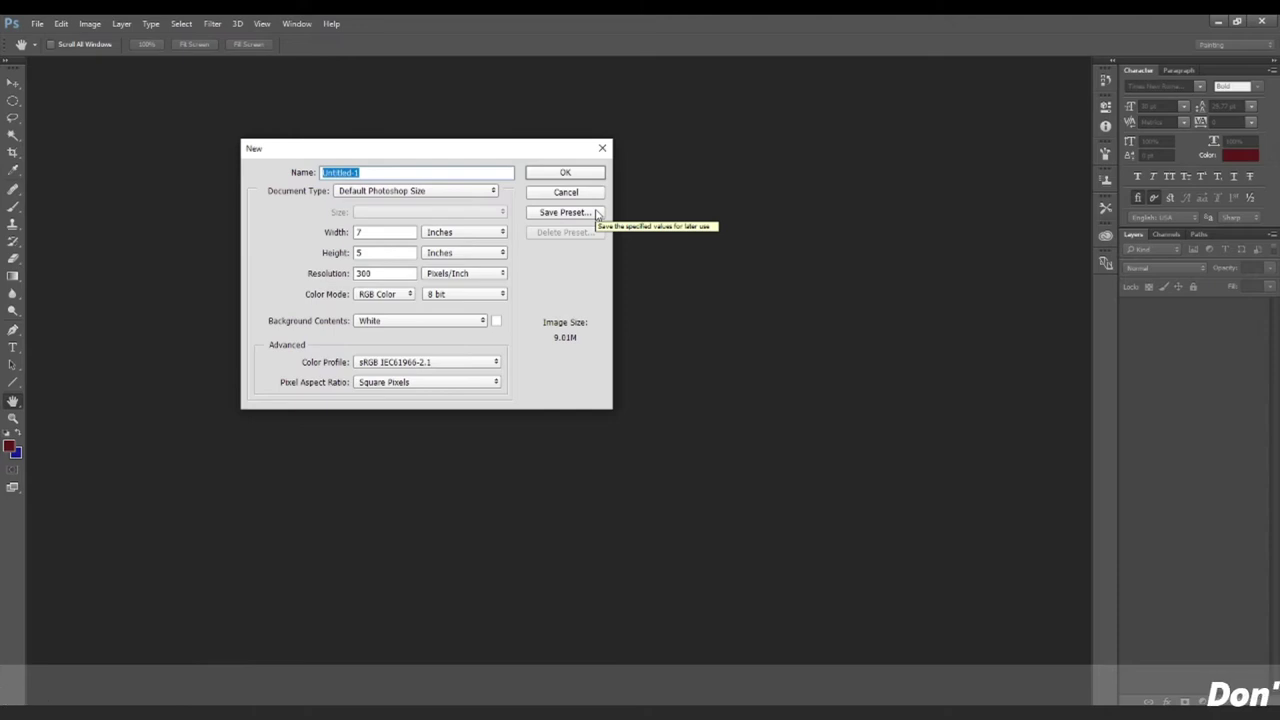
- Name the new document '1 c' and keep the Default Photoshop Size preset
key("BackSpace")
type("1c")
key("BackSpace")
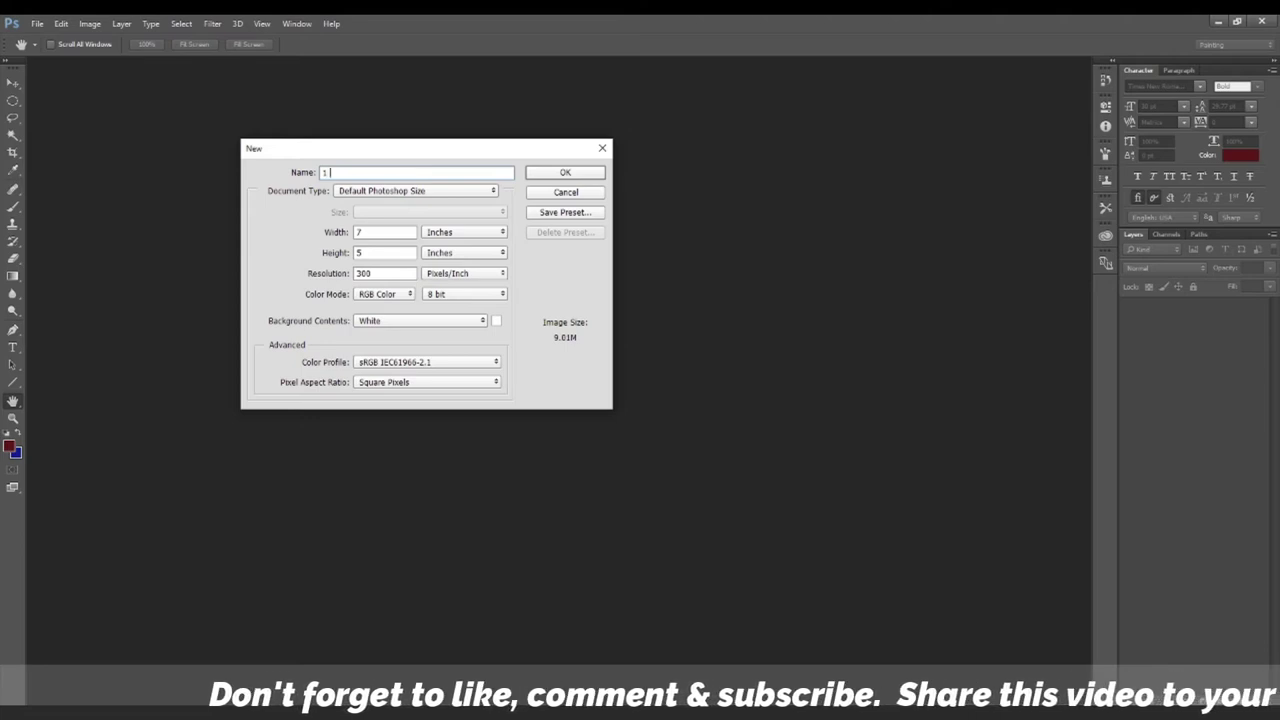
type("c")
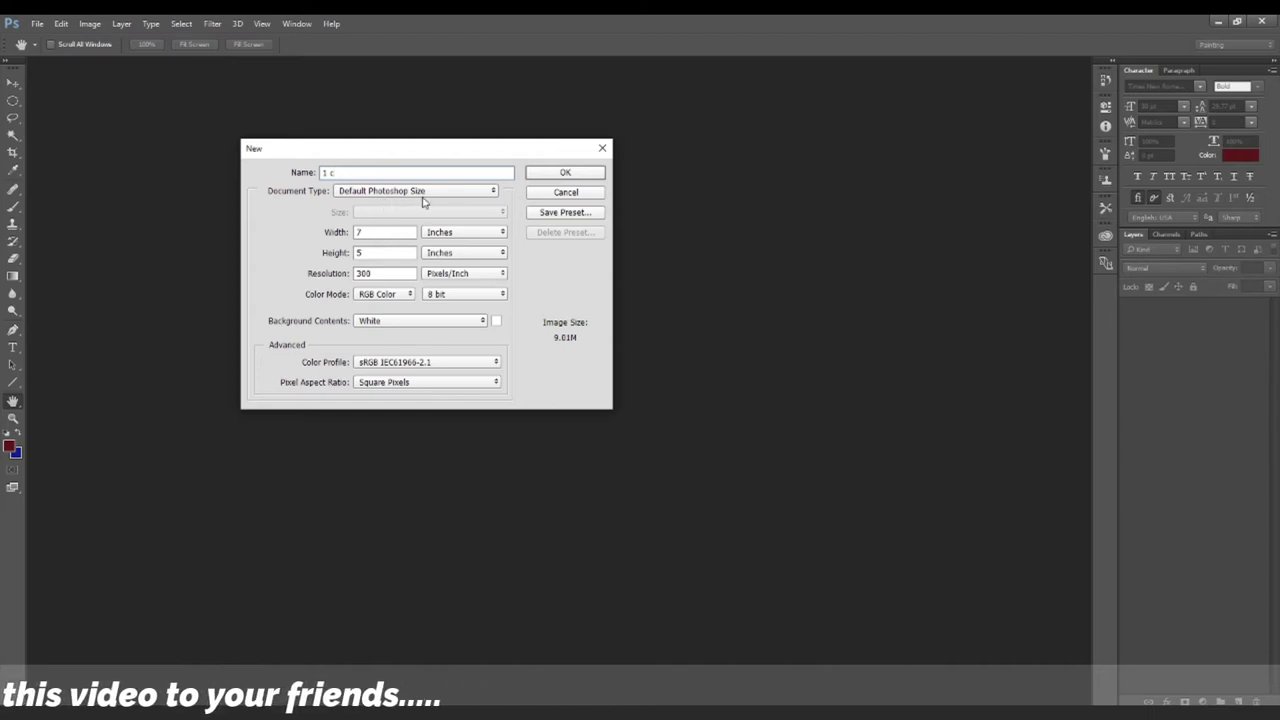
left_click(464, 192)
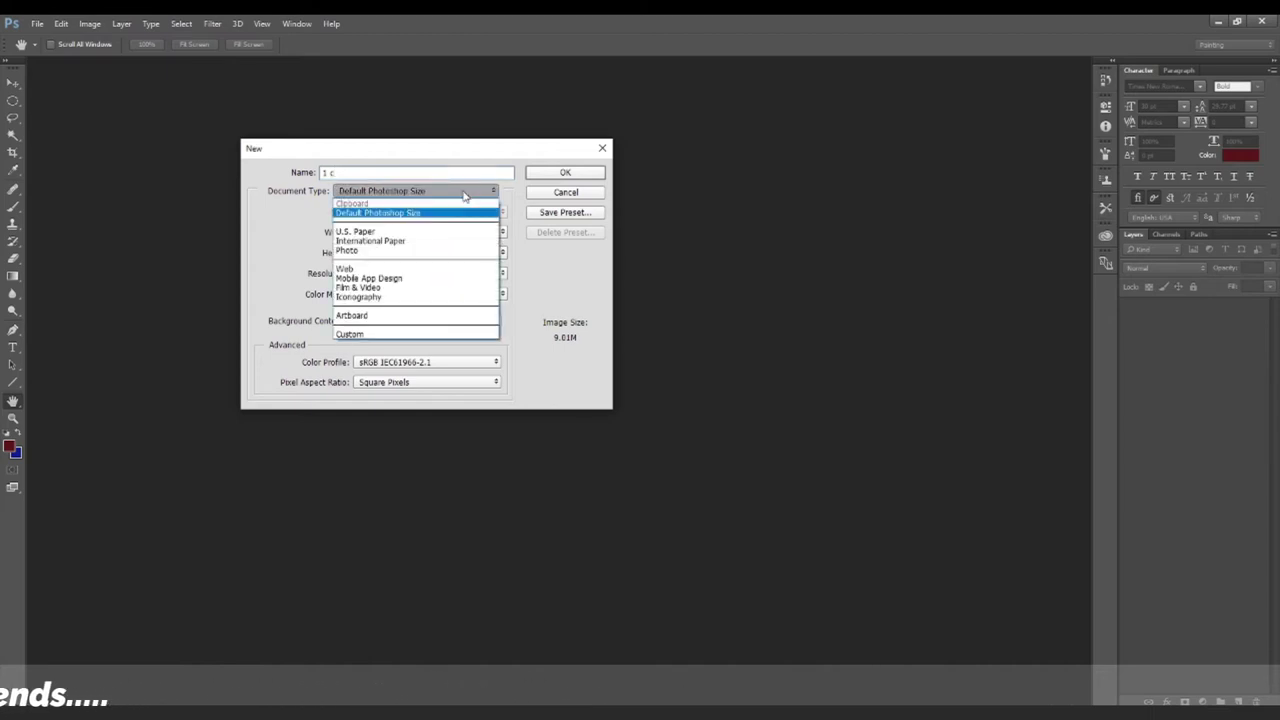
left_click(386, 251)
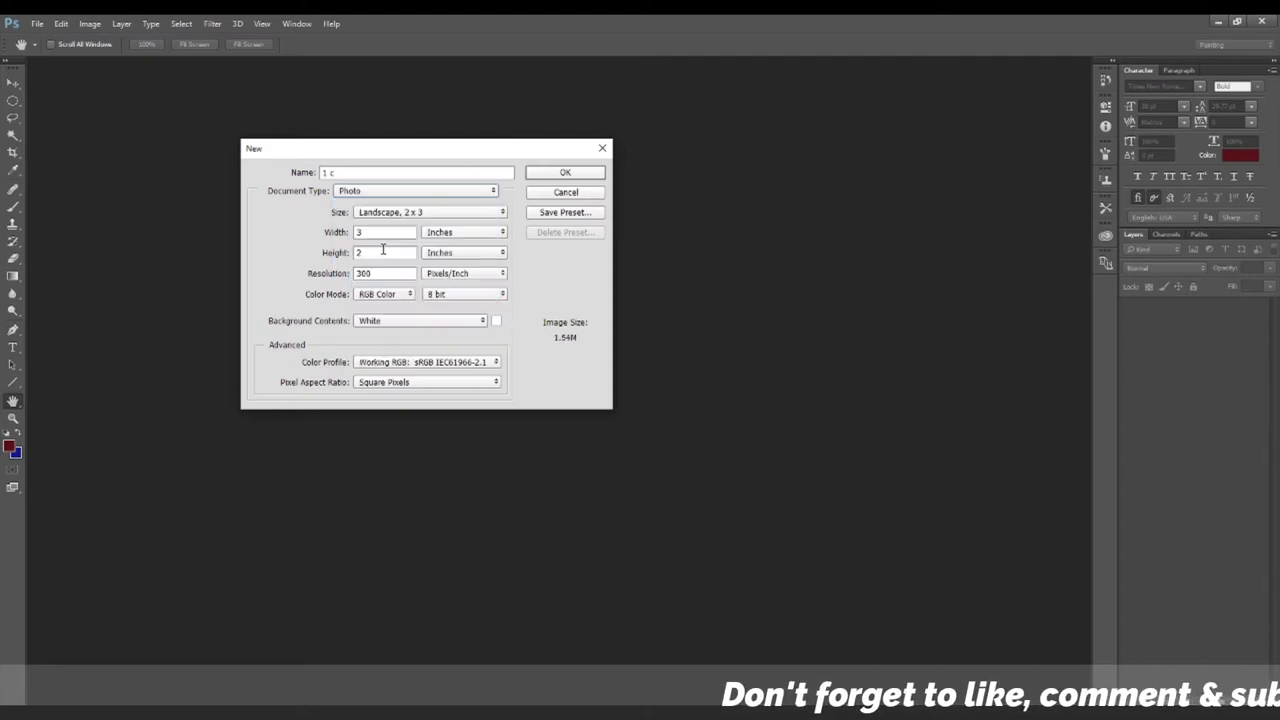
left_click(494, 191)
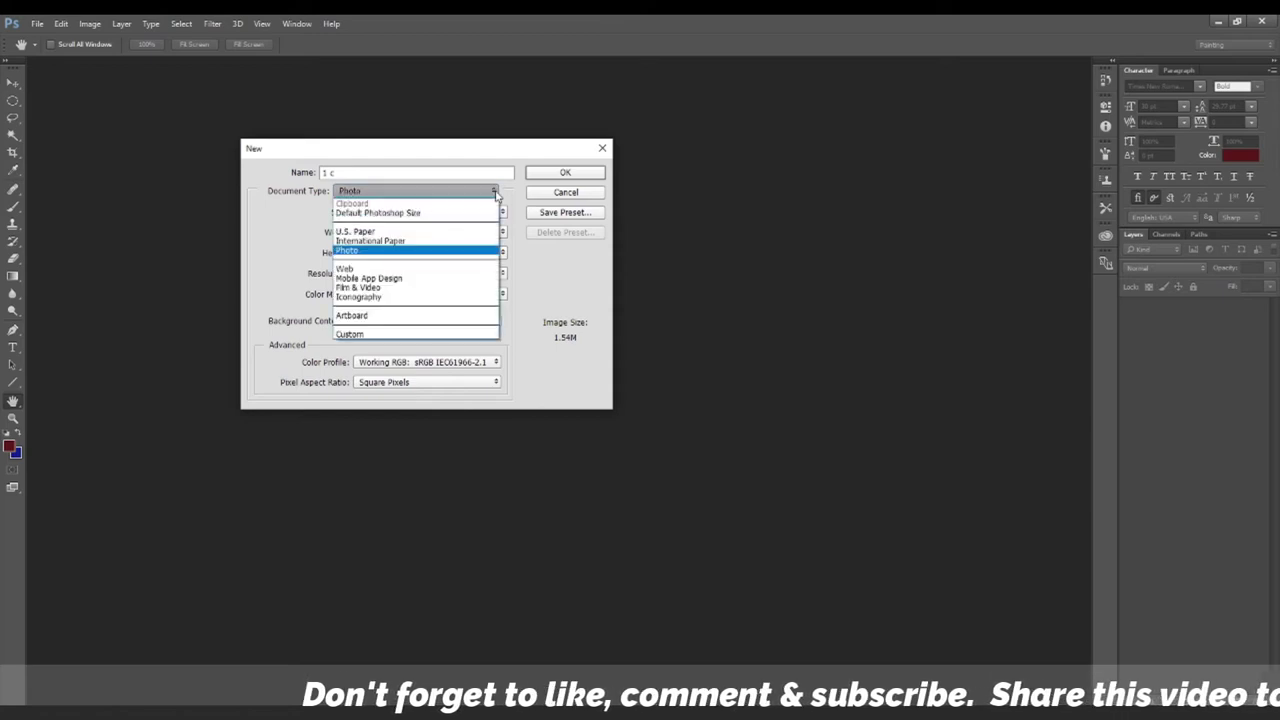
left_click(405, 213)
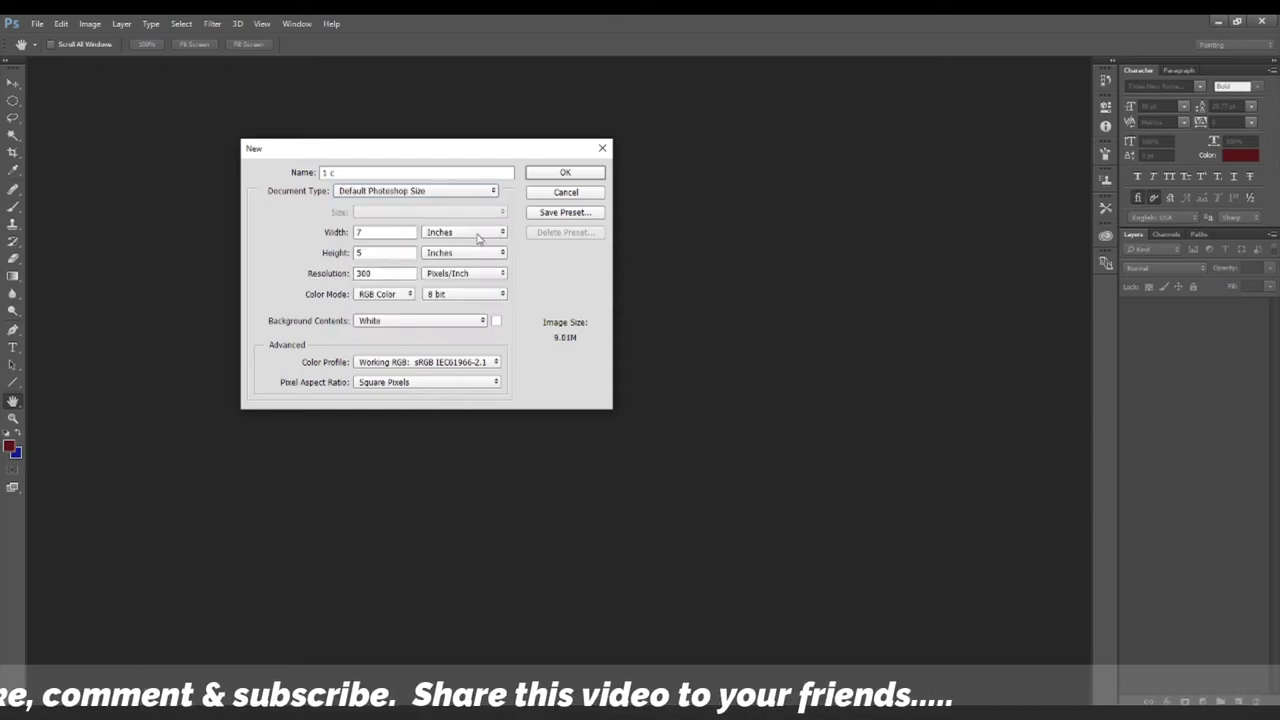
- Keep the 7 × 5 inch size and set resolution to 100 pixels/inch
left_click(384, 233)
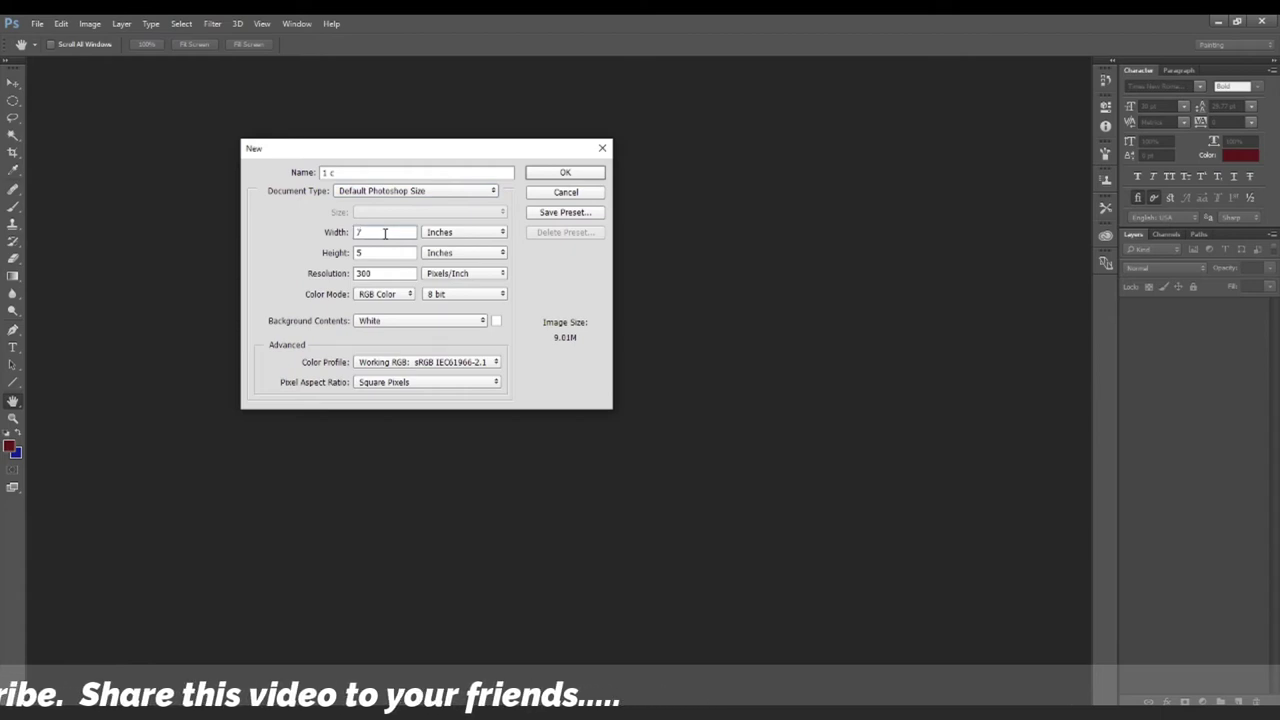
left_click(468, 233)
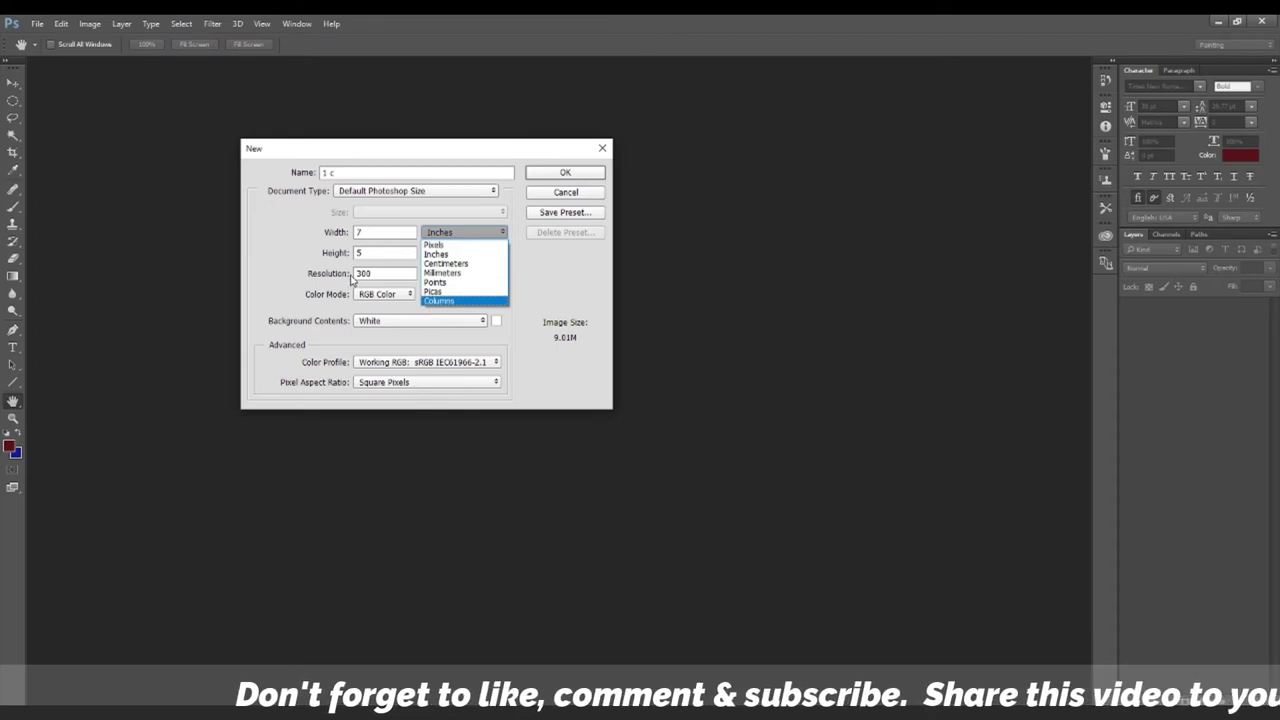
left_click(382, 232)
left_click(465, 236)
left_click(465, 236)
double_click(362, 232)
left_click(392, 233)
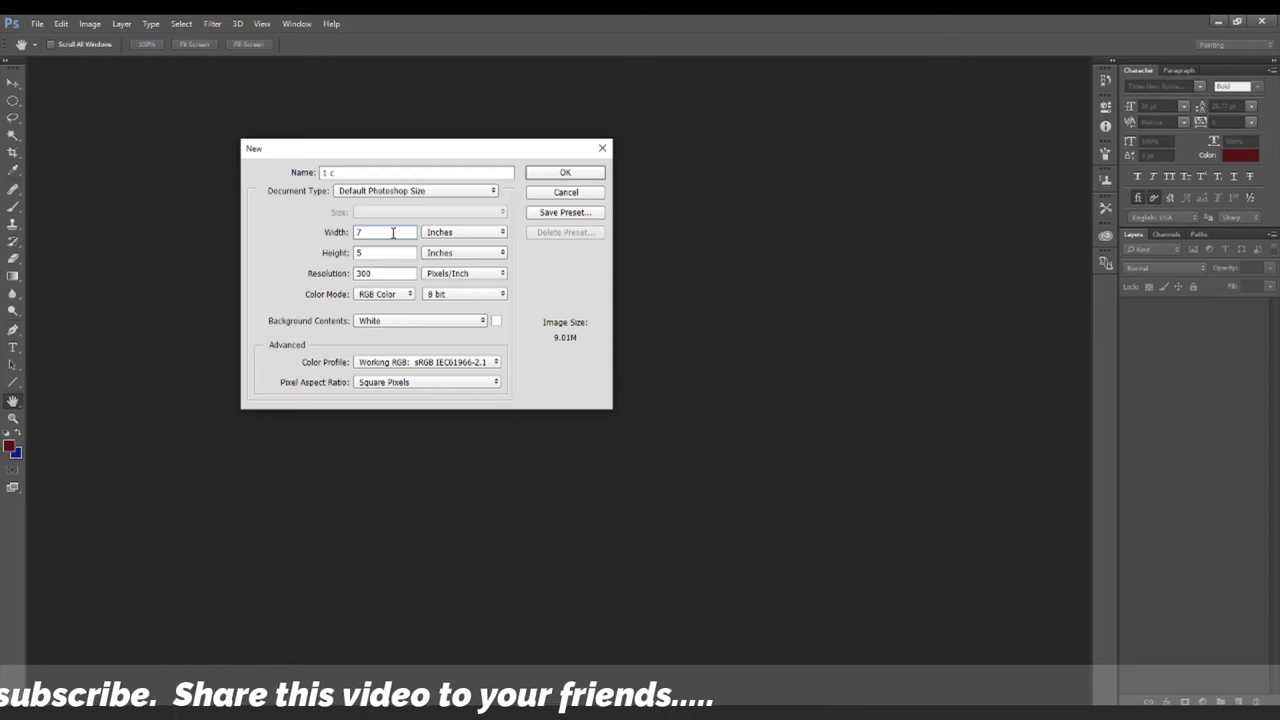
mouse_move(369, 232)
left_mouse_down()
mouse_move(352, 232)
mouse_move(353, 252)
left_mouse_up()
left_click(360, 252)
left_click(384, 274)
left_click(384, 274)
double_click(384, 274)
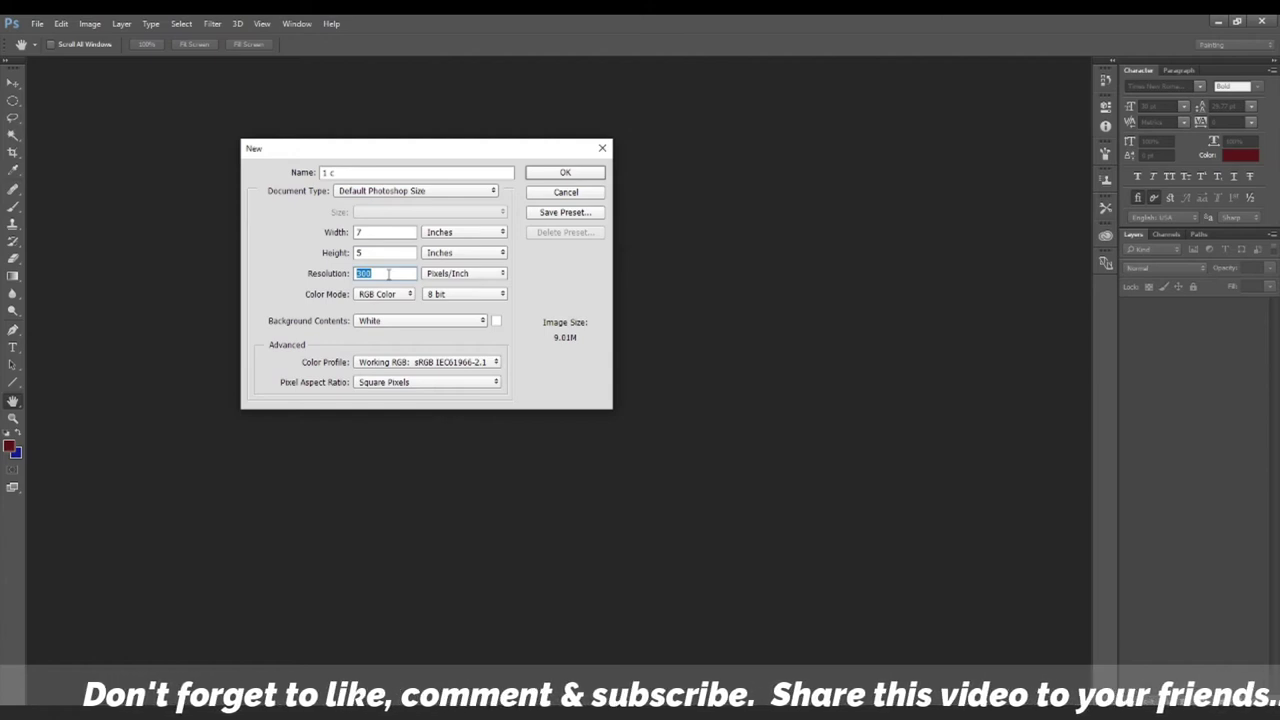
type("100")
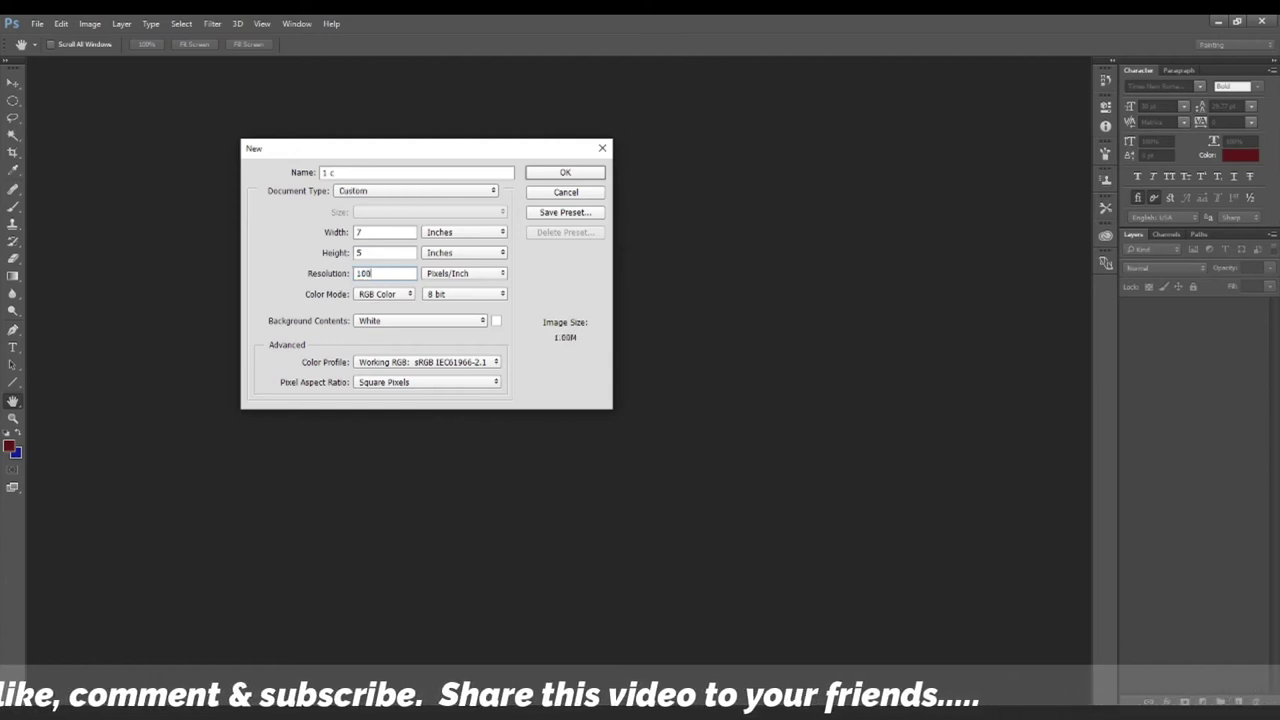
- Review the colour mode and bit depth choices, keeping RGB Color
left_click(472, 296)
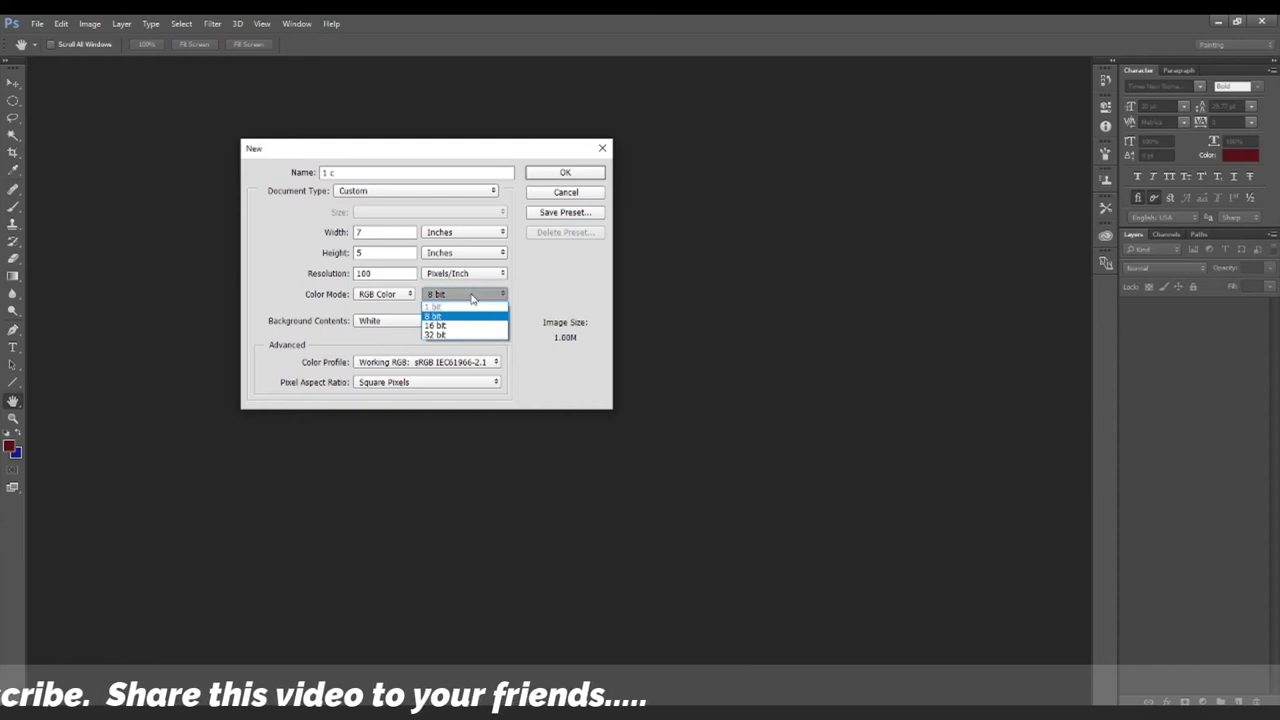
left_click(412, 300)
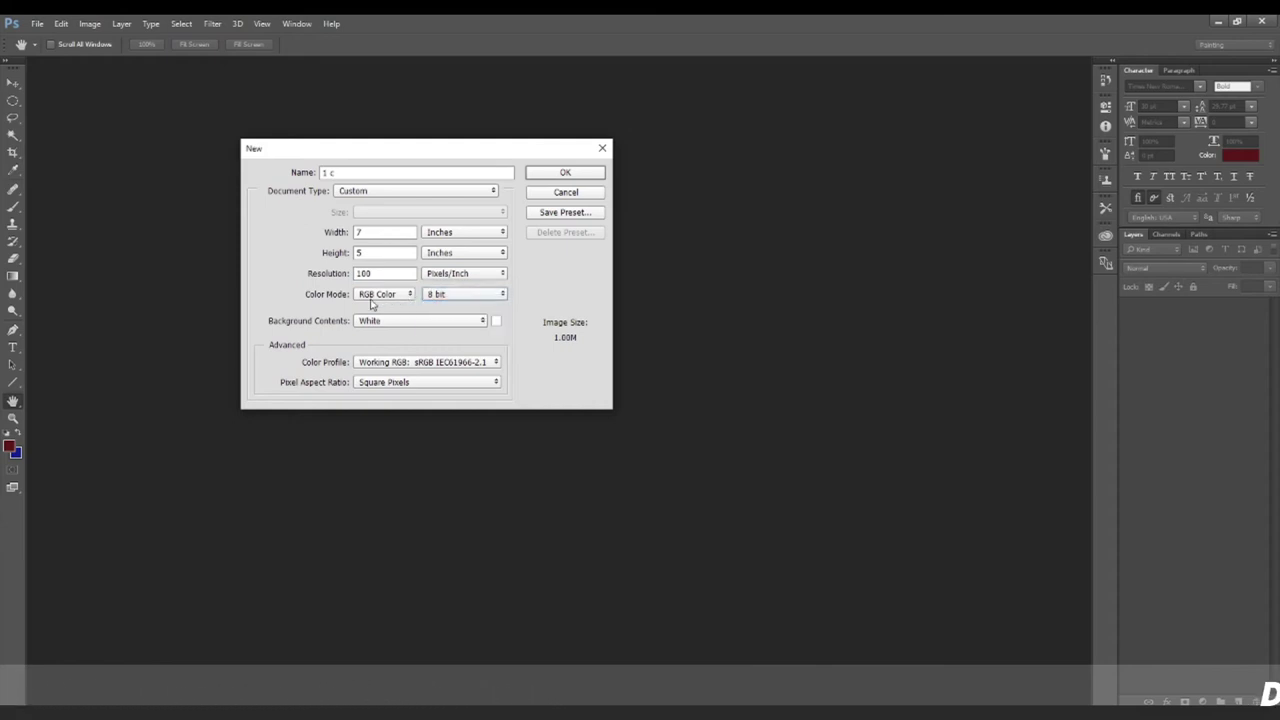
left_click(408, 297)
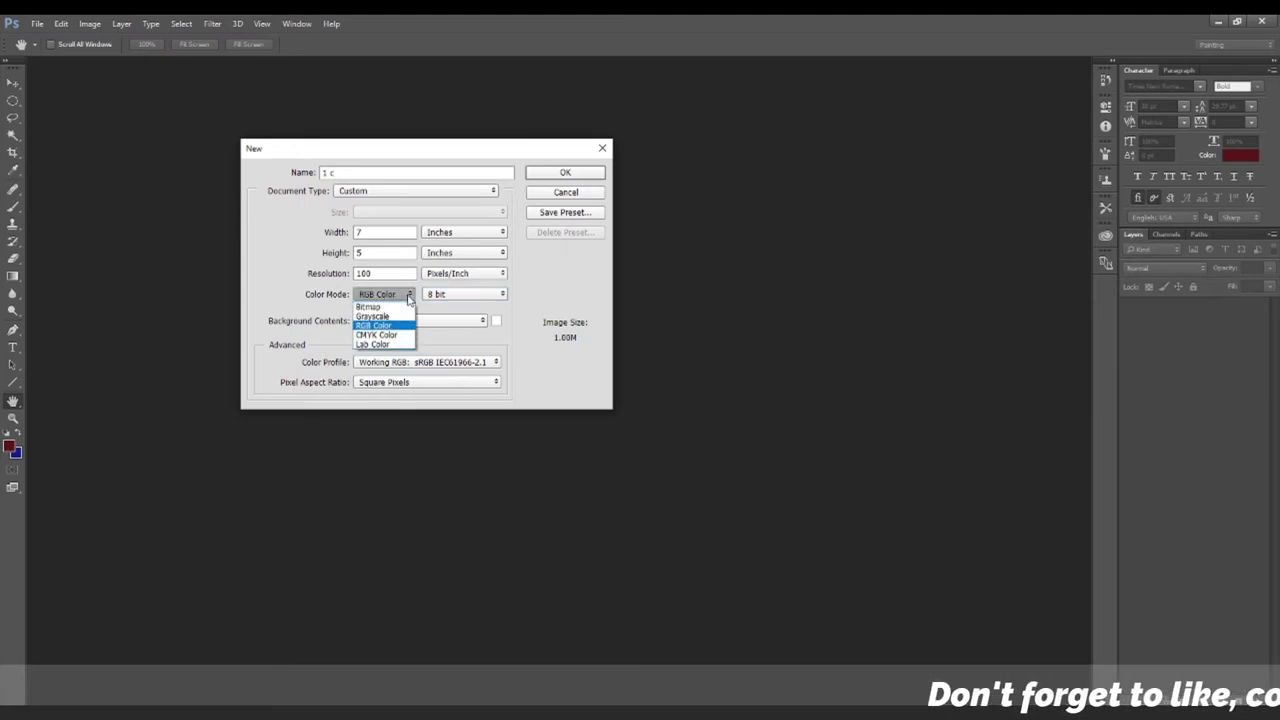
left_click(408, 298)
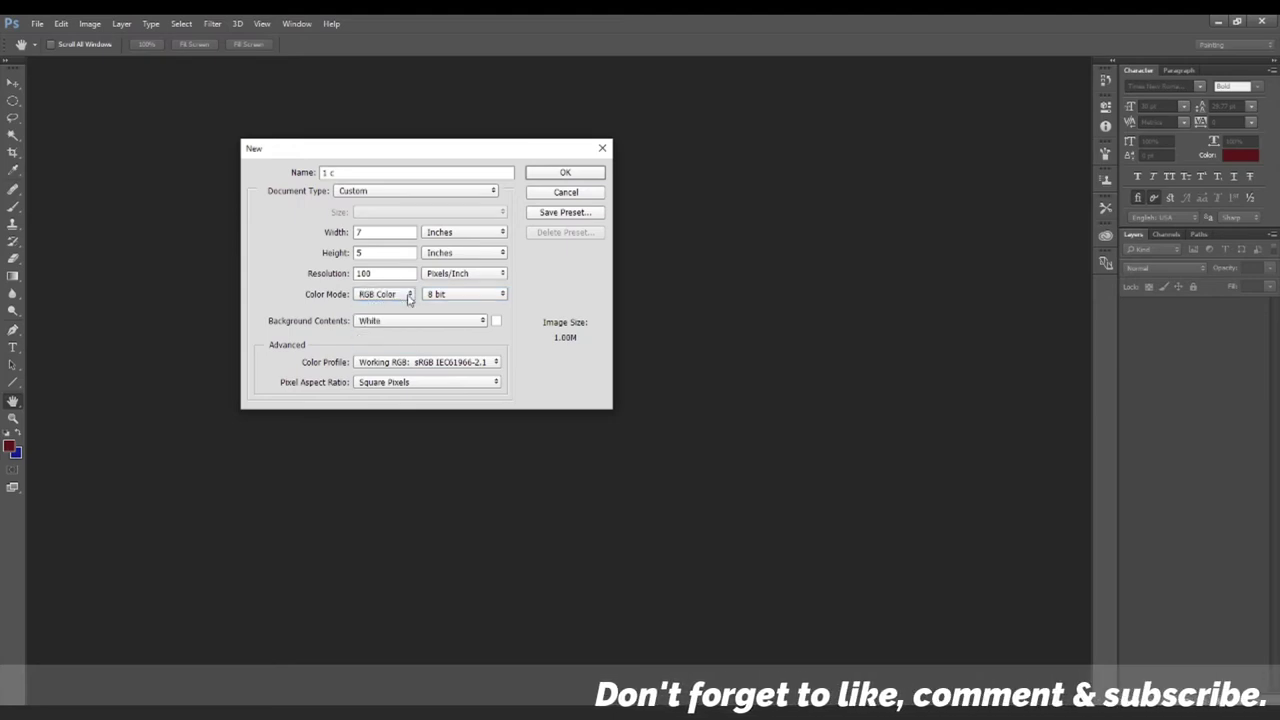
left_click(478, 297)
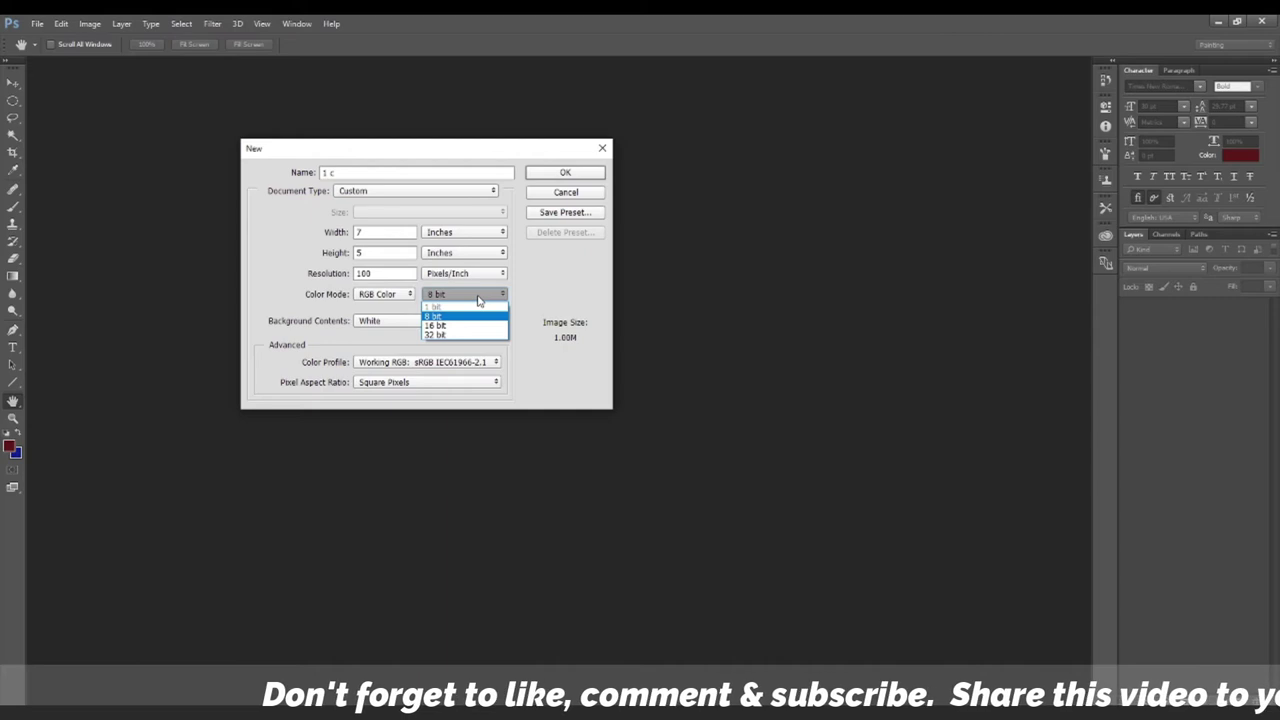
left_click(478, 300)
left_click(478, 300)
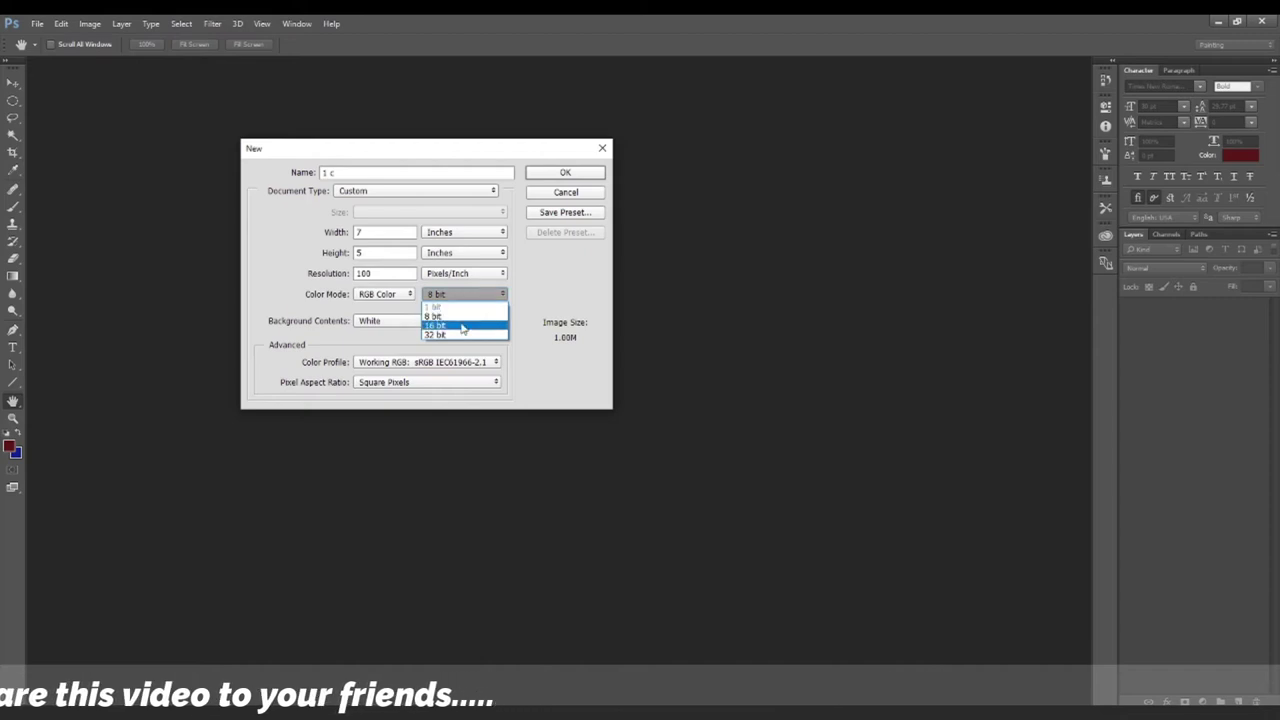
left_click(461, 318)
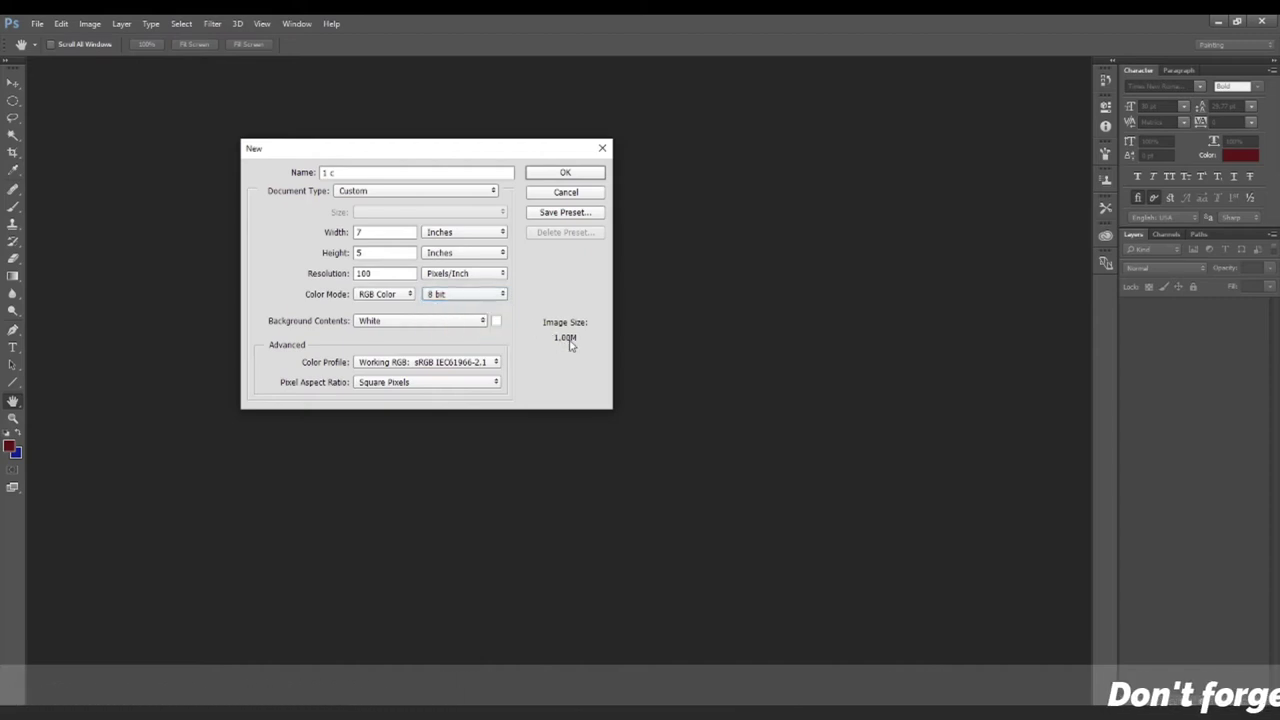
- Set the bit depth to 16 bit and create the white 7 × 5 inch document
left_click(486, 294)
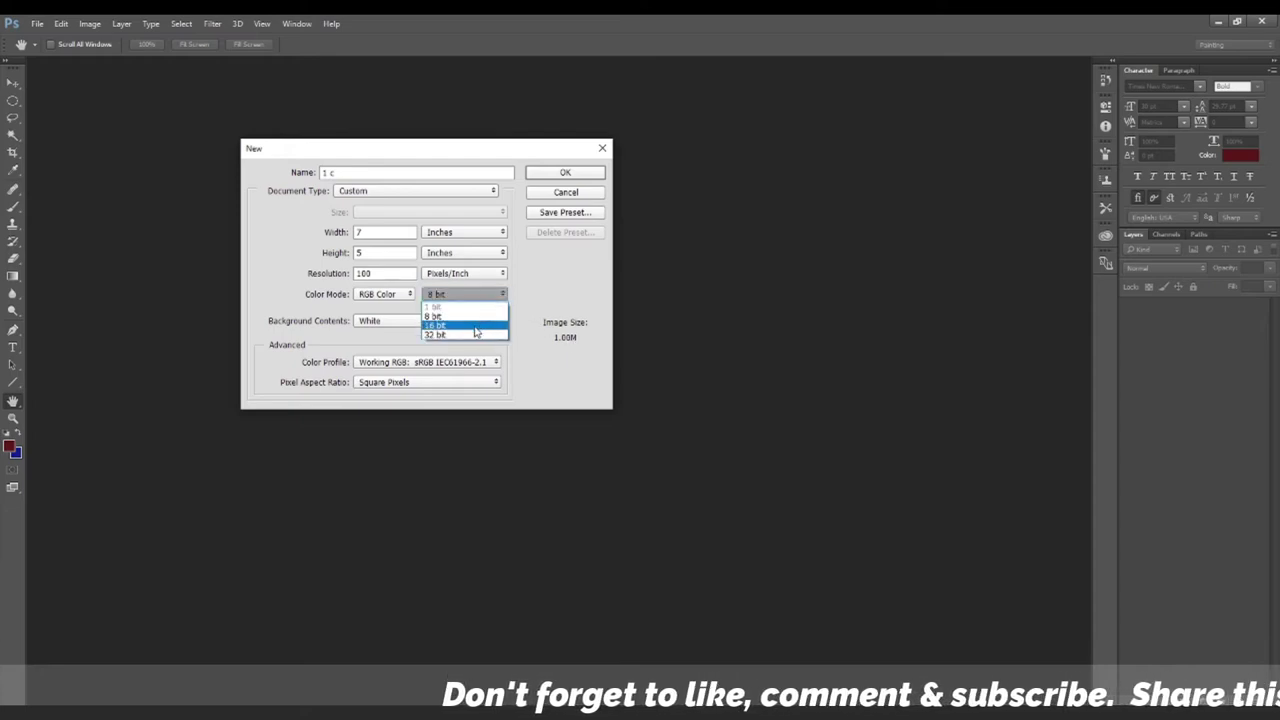
left_click(478, 327)
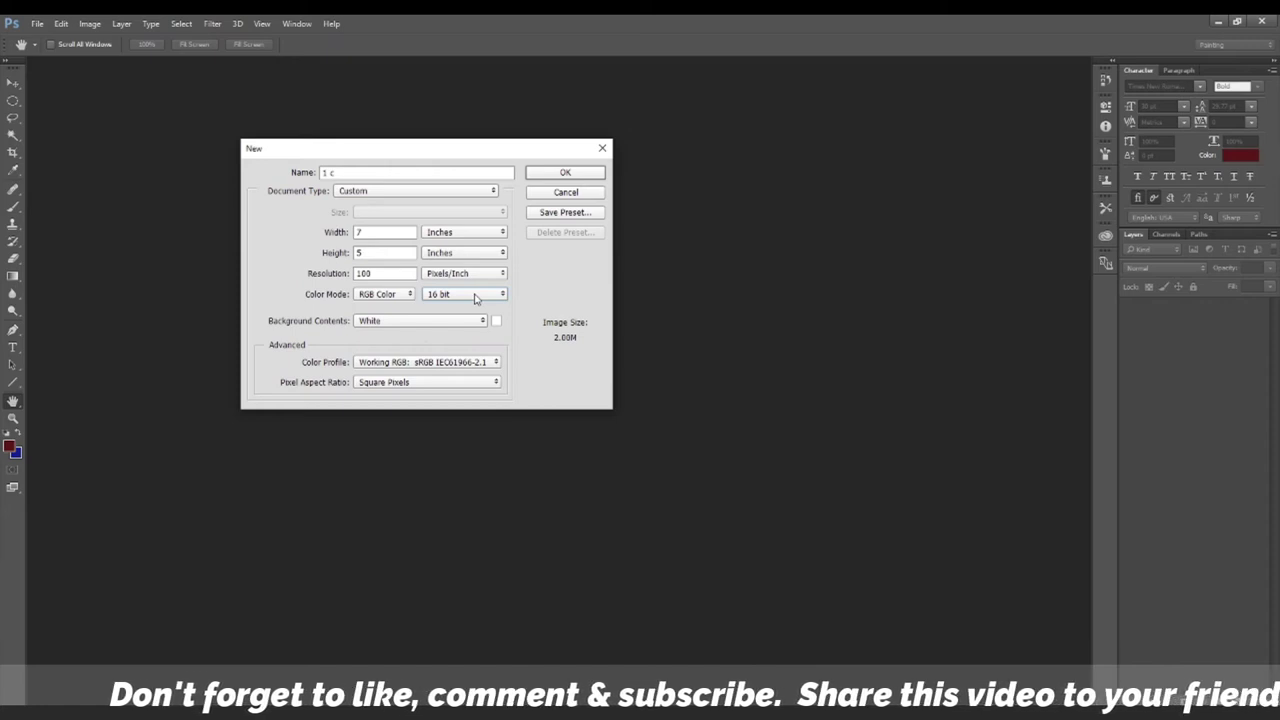
left_click(498, 298)
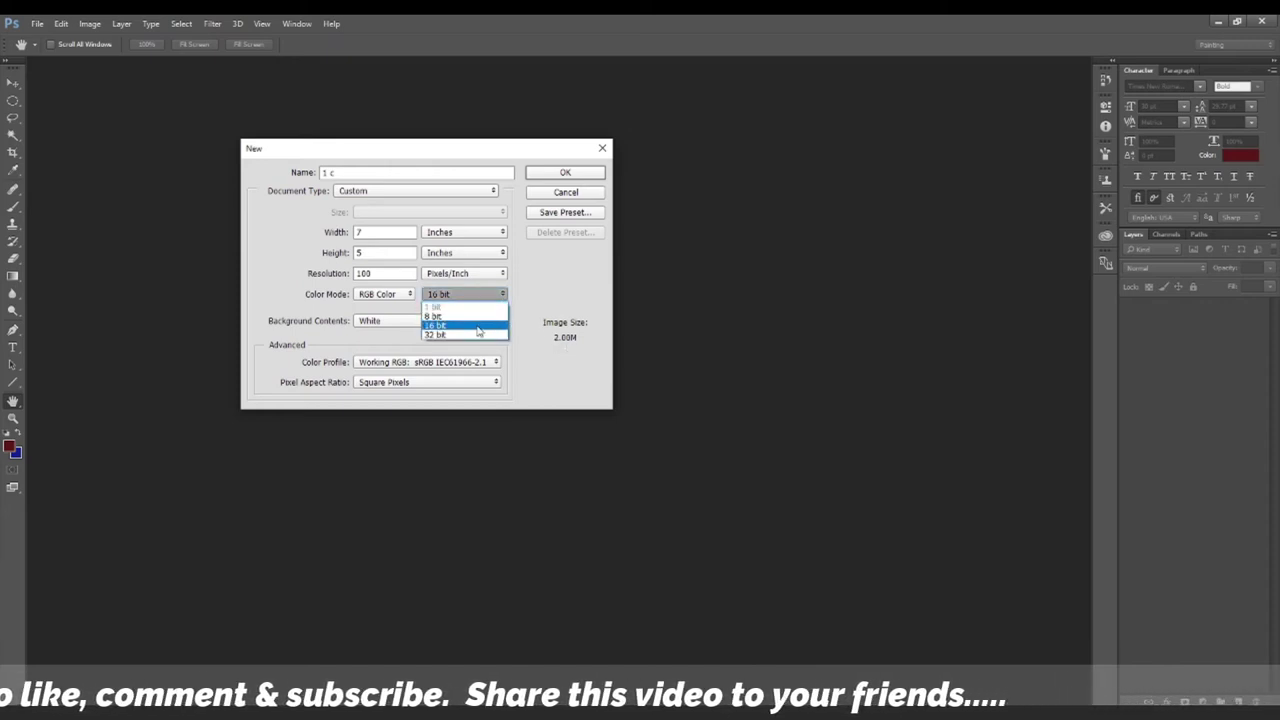
left_click(477, 335)
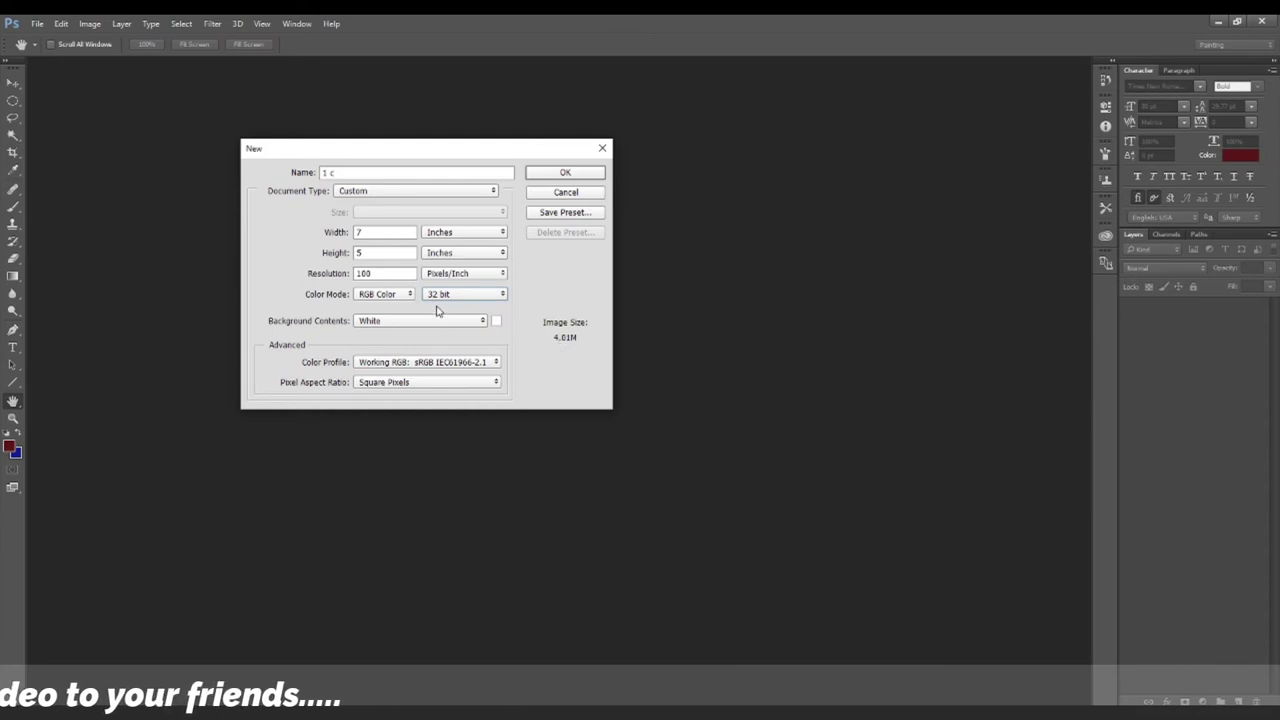
left_click(491, 299)
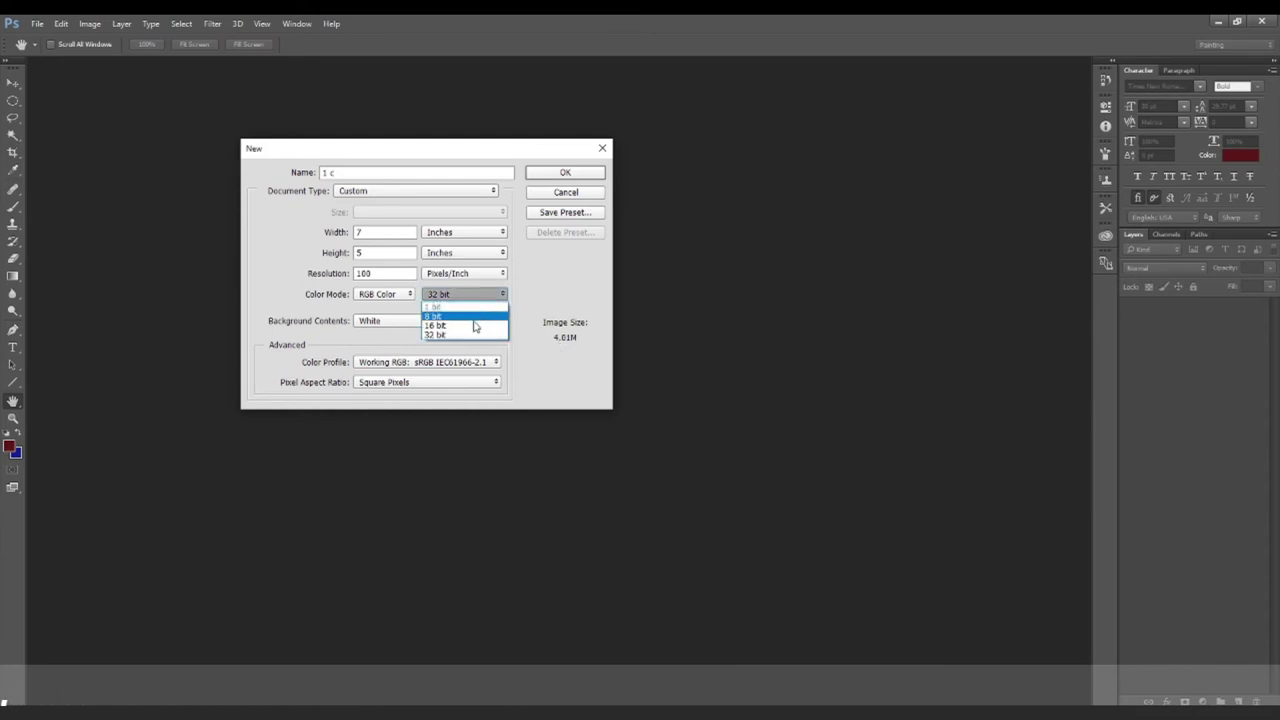
left_click(468, 326)
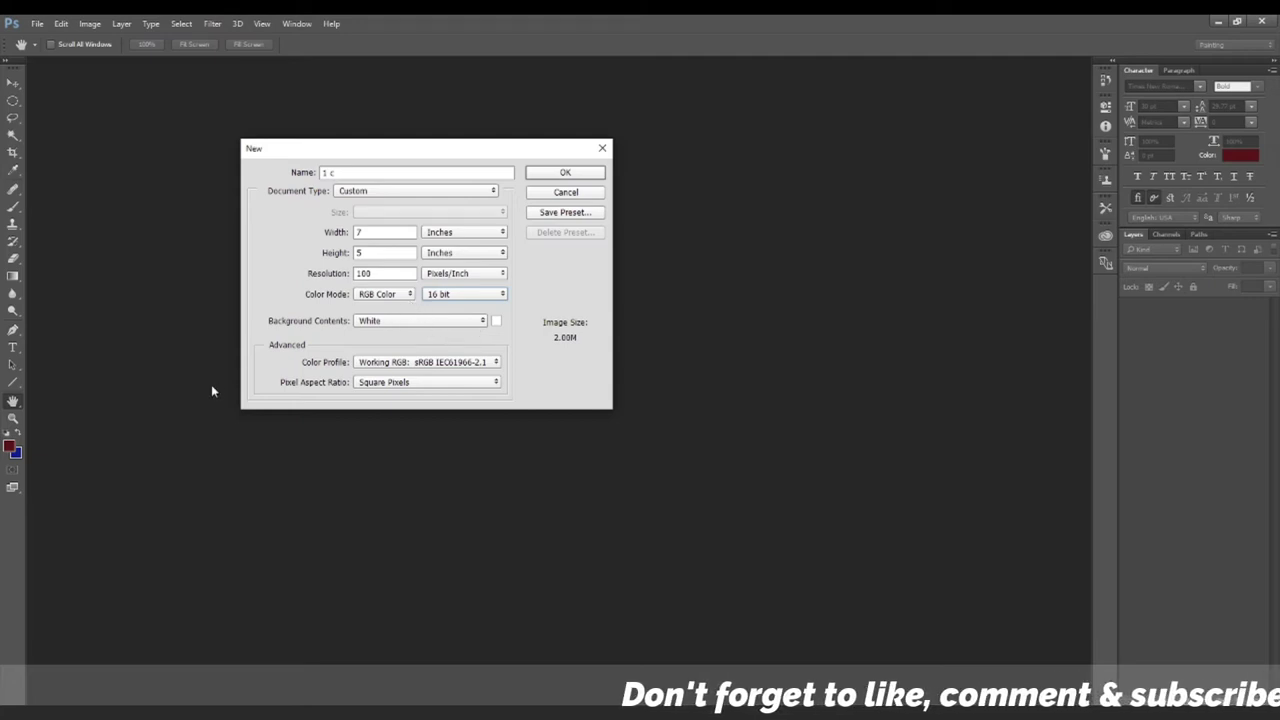
left_click(583, 171)
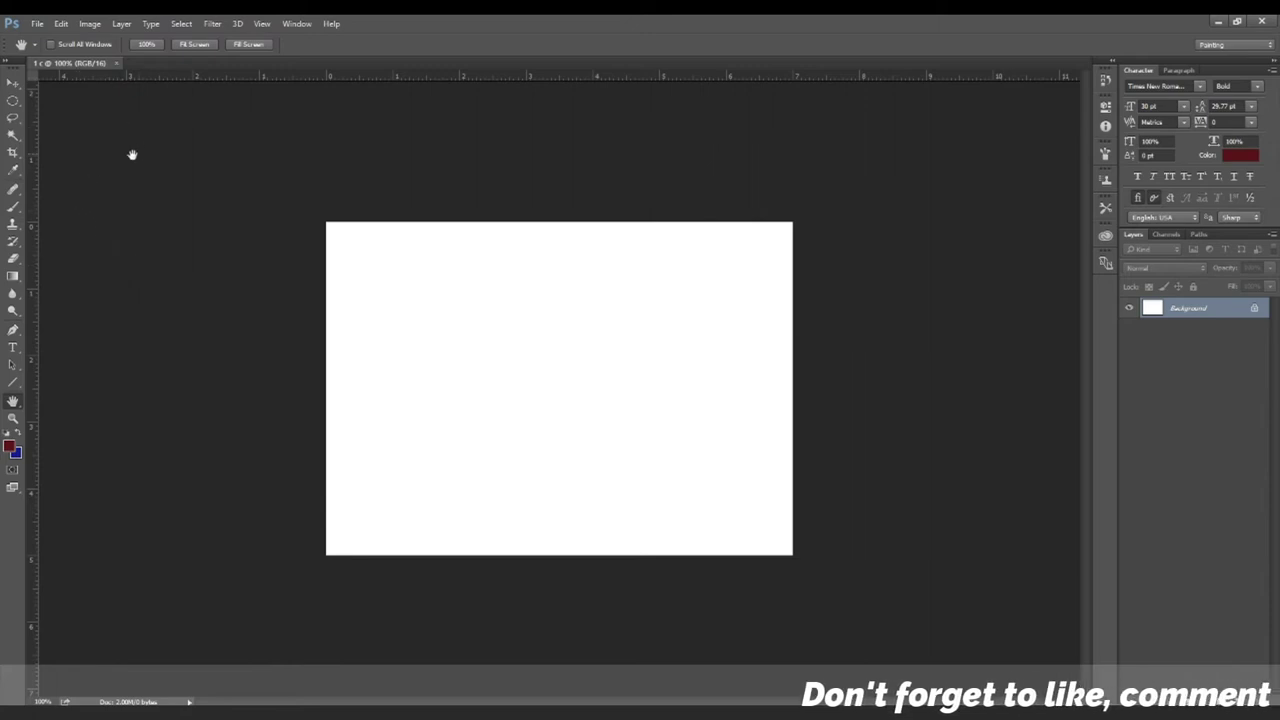
- Open the File menu over the new blank '1 c' document
left_click(37, 24)
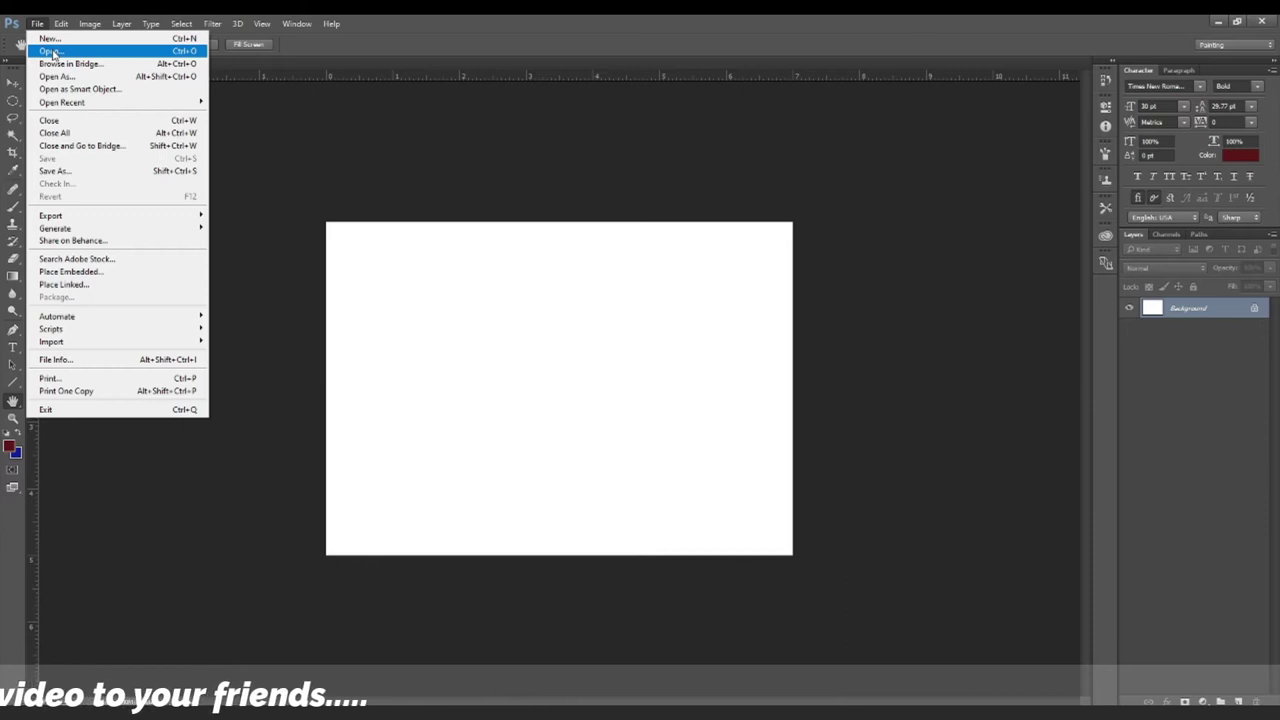
- Open the portrait photo on the red background from the Desktop photo folder
left_click(261, 122)
left_click(36, 23)
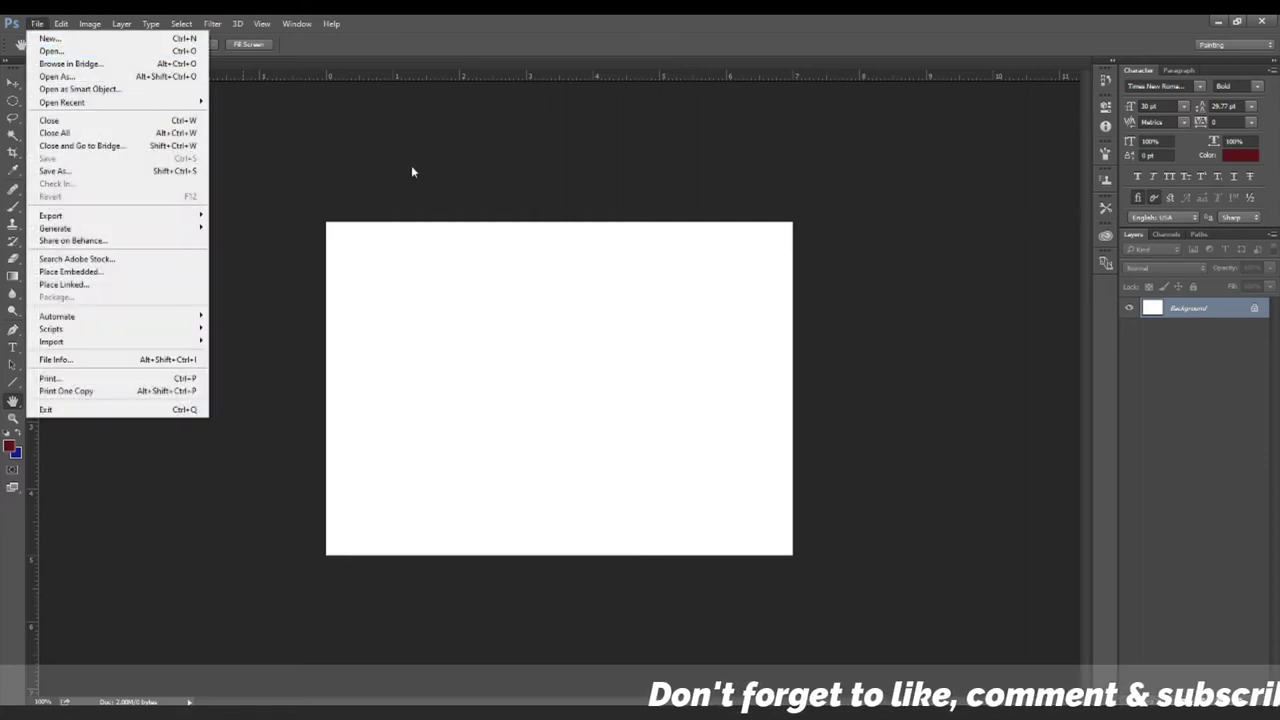
left_click(410, 163)
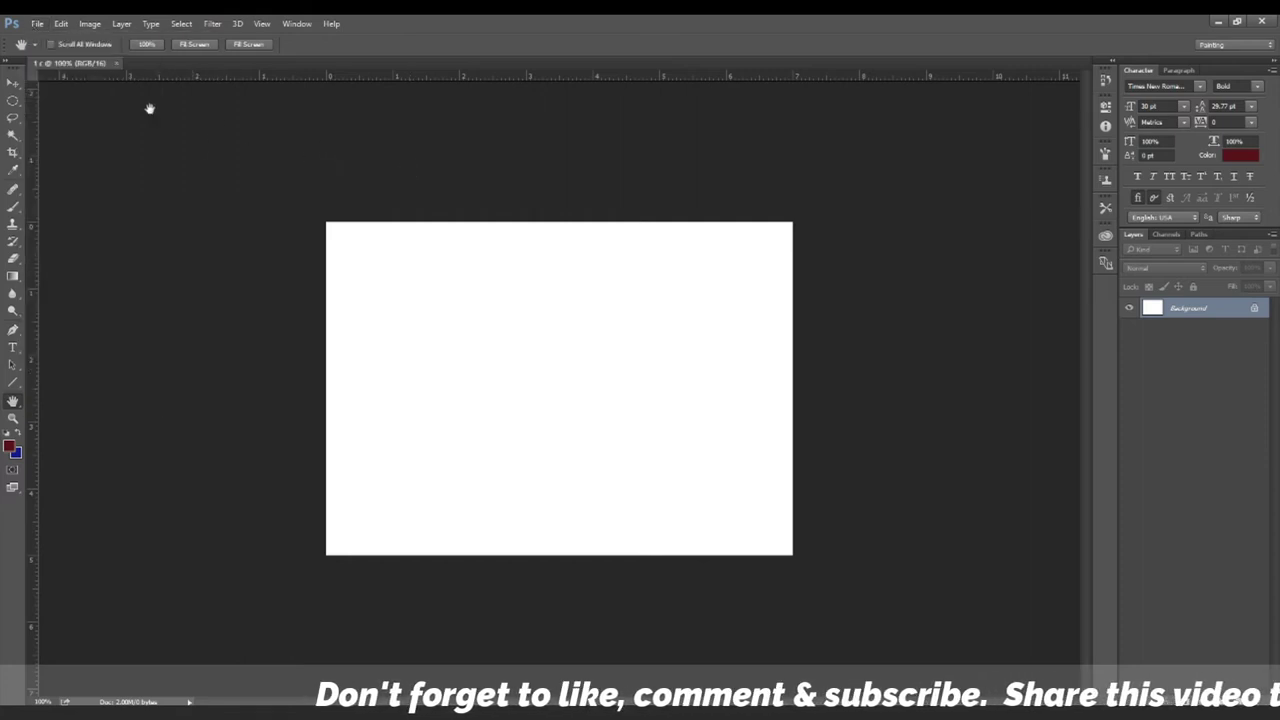
left_click(35, 24)
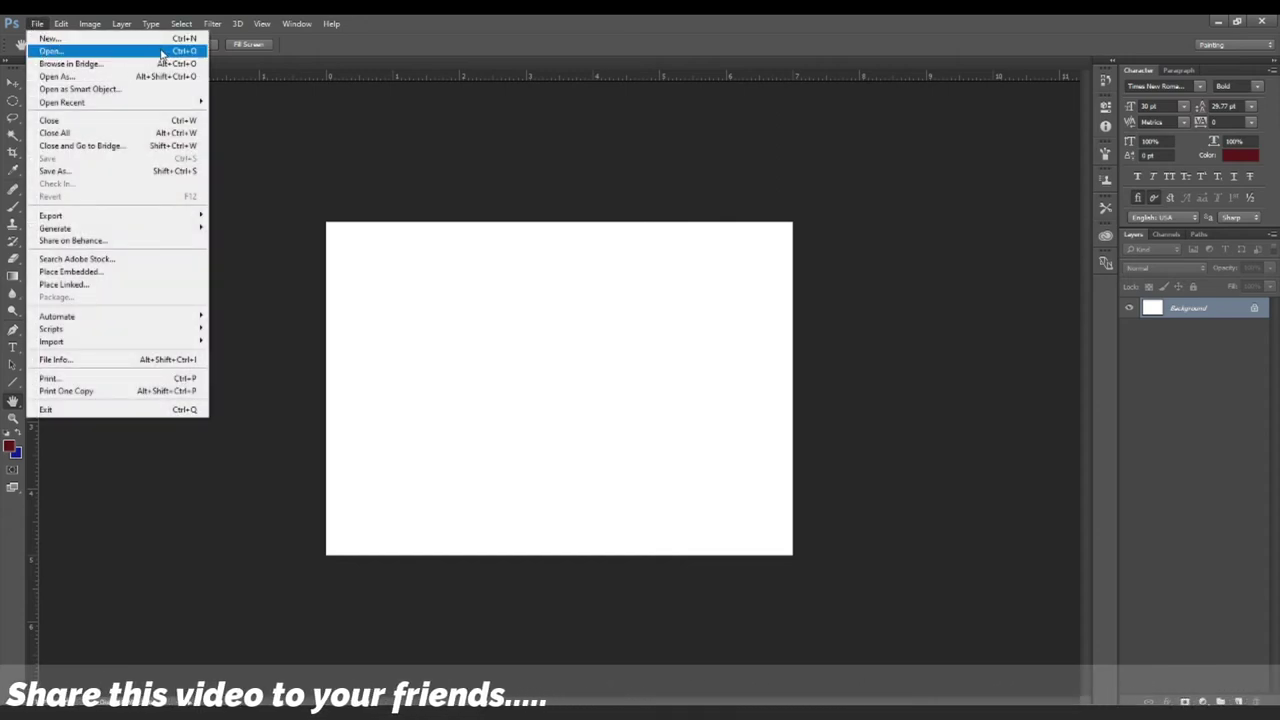
left_click(162, 52)
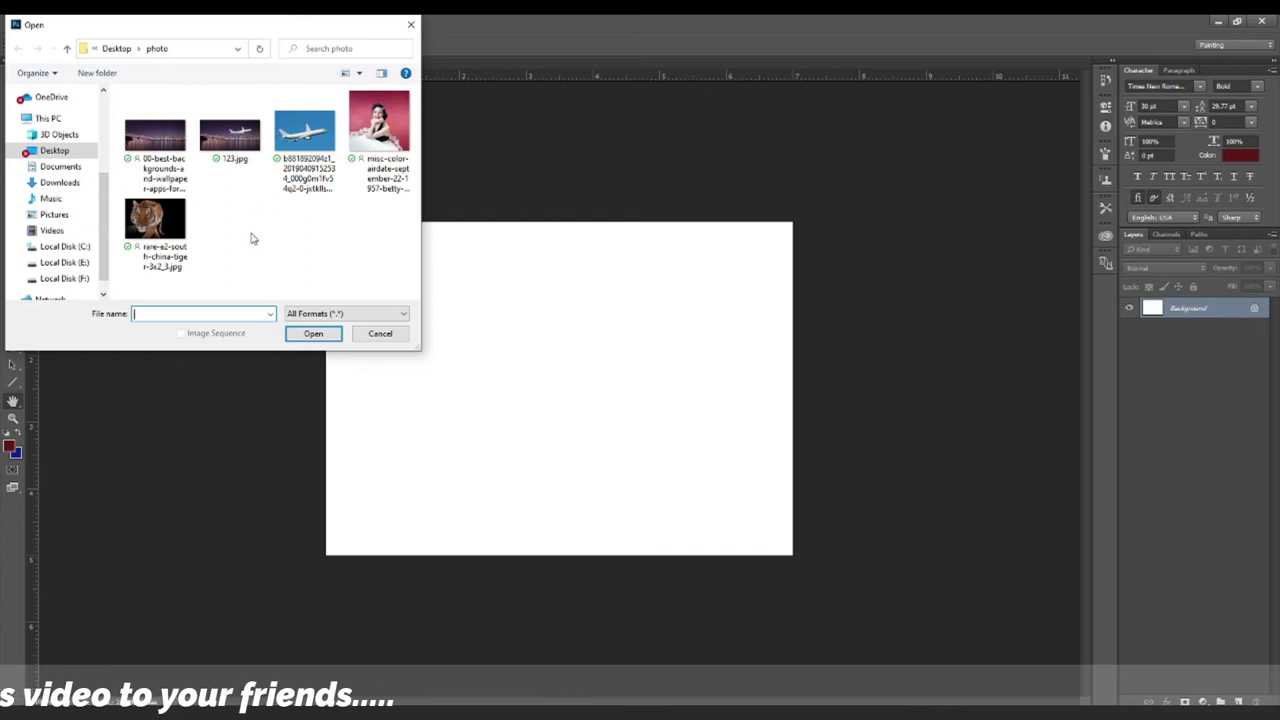
left_click(378, 130)
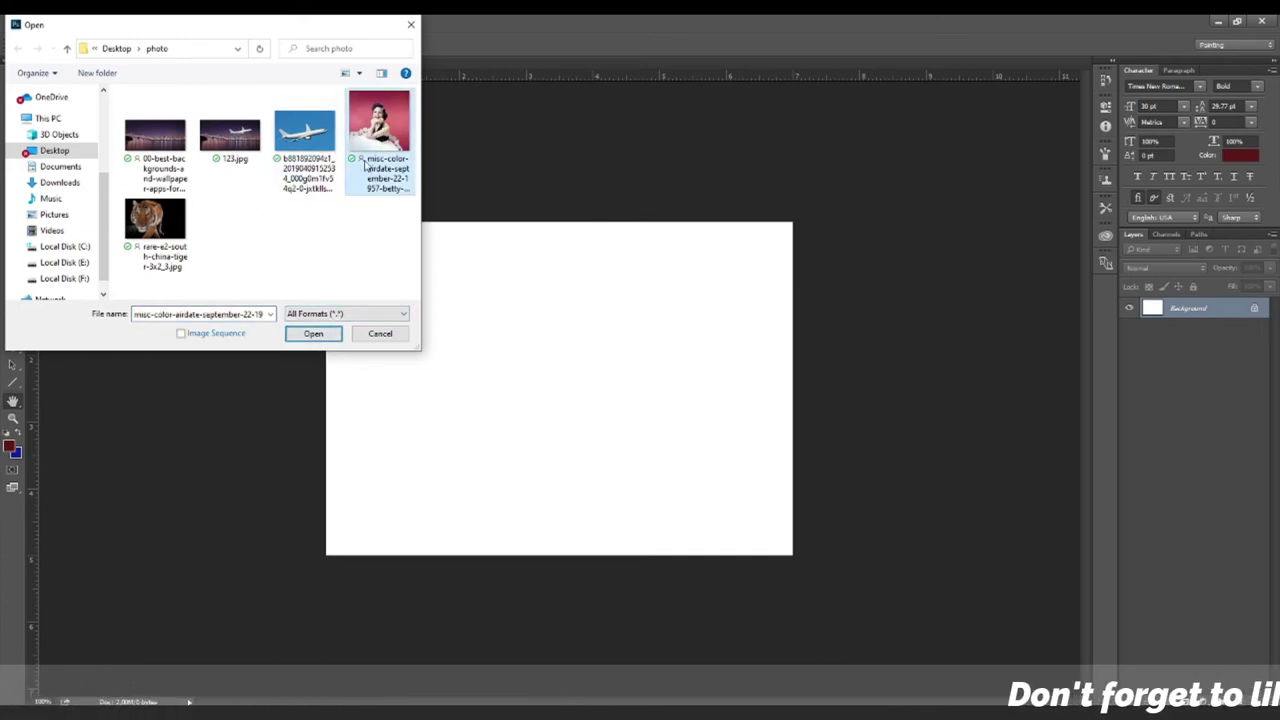
left_click(314, 339)
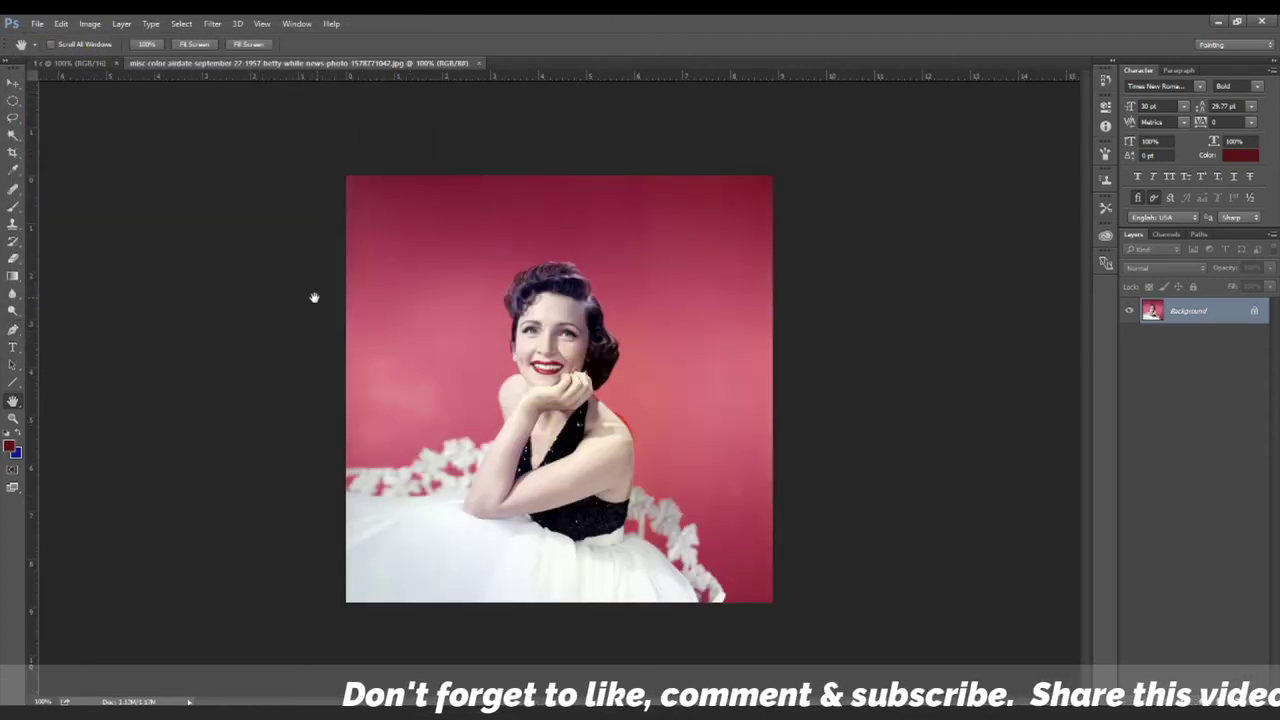
- Flip between the portrait photo and blank document tabs, ending on '1 c'
left_click(86, 66)
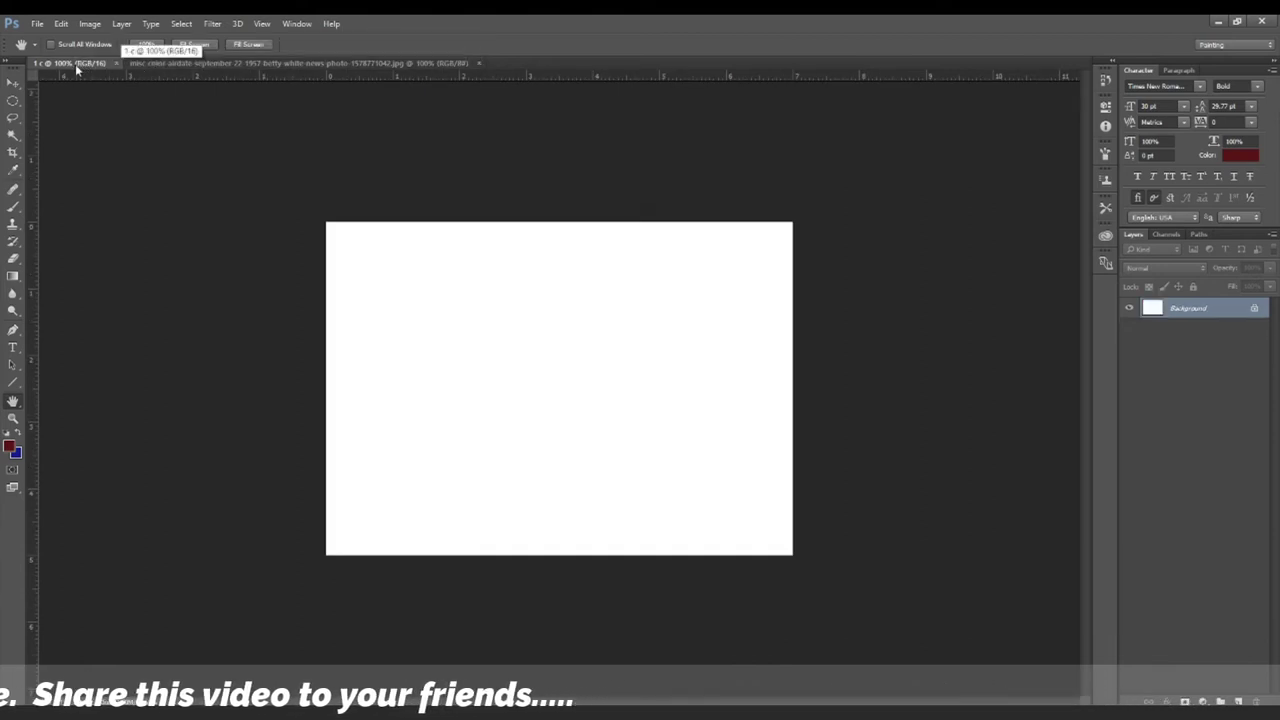
left_click(178, 68)
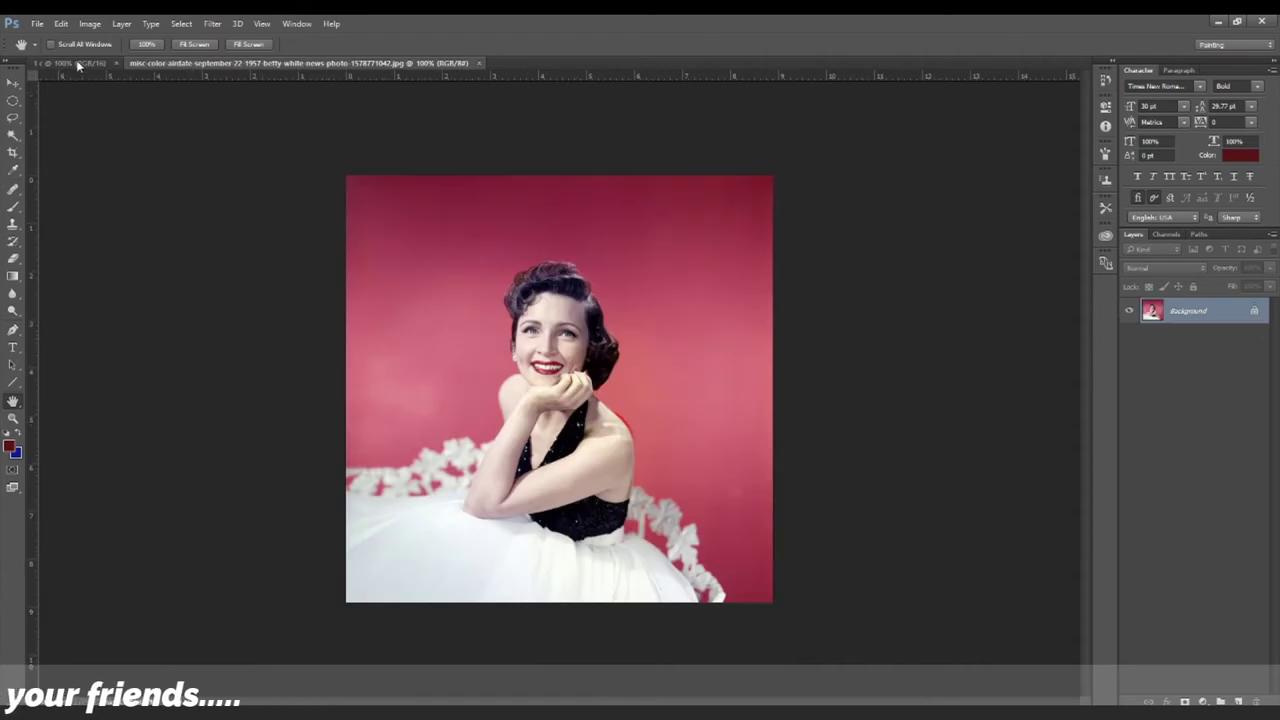
left_click(78, 65)
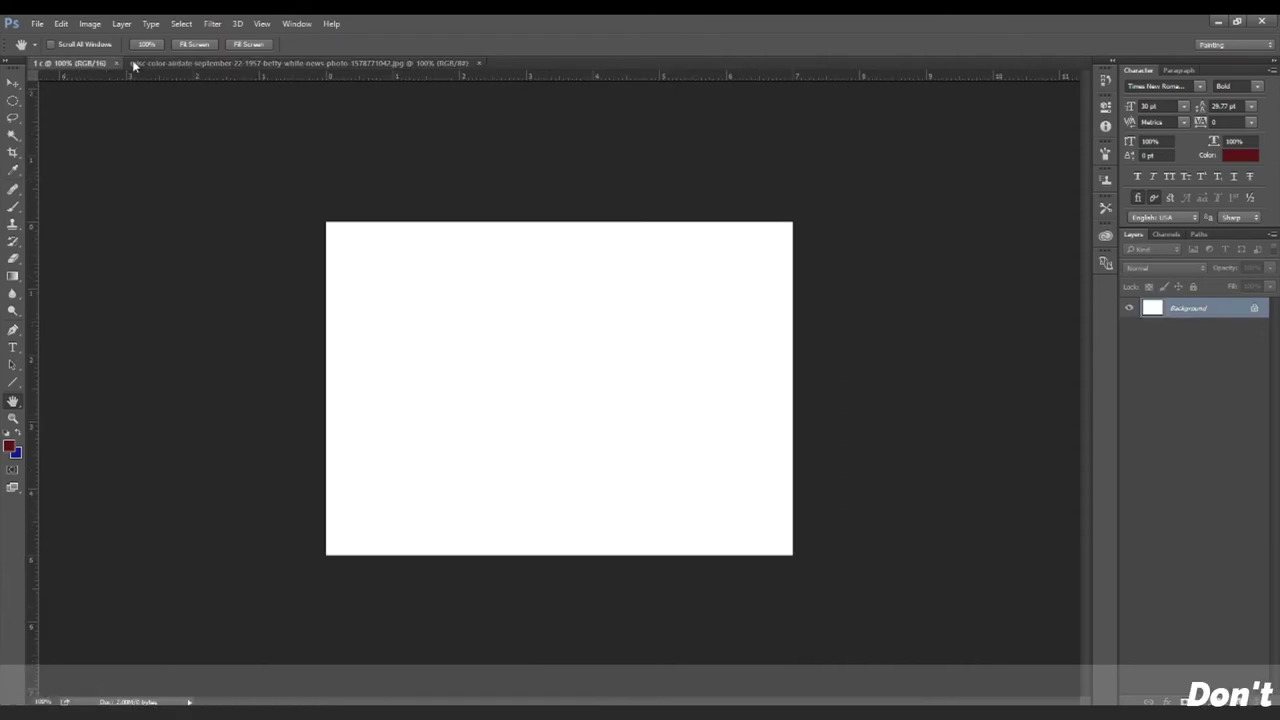
left_click(190, 62)
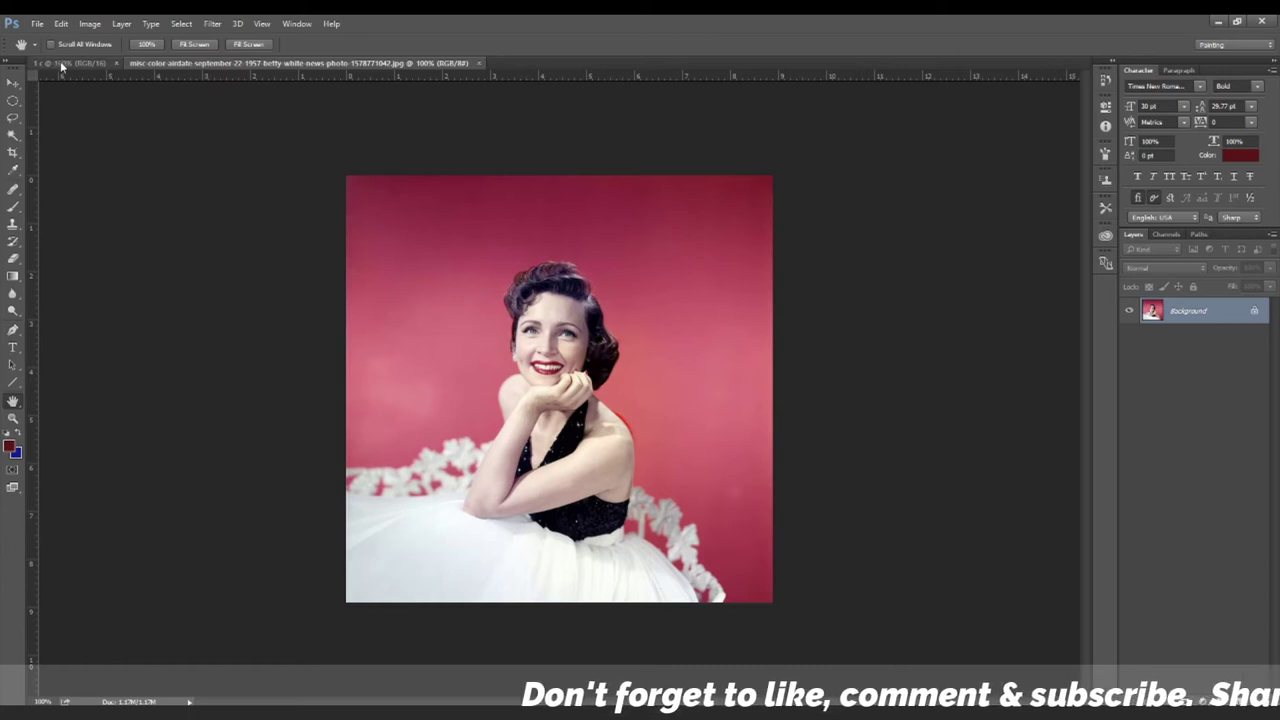
left_click(74, 62)
left_click(162, 60)
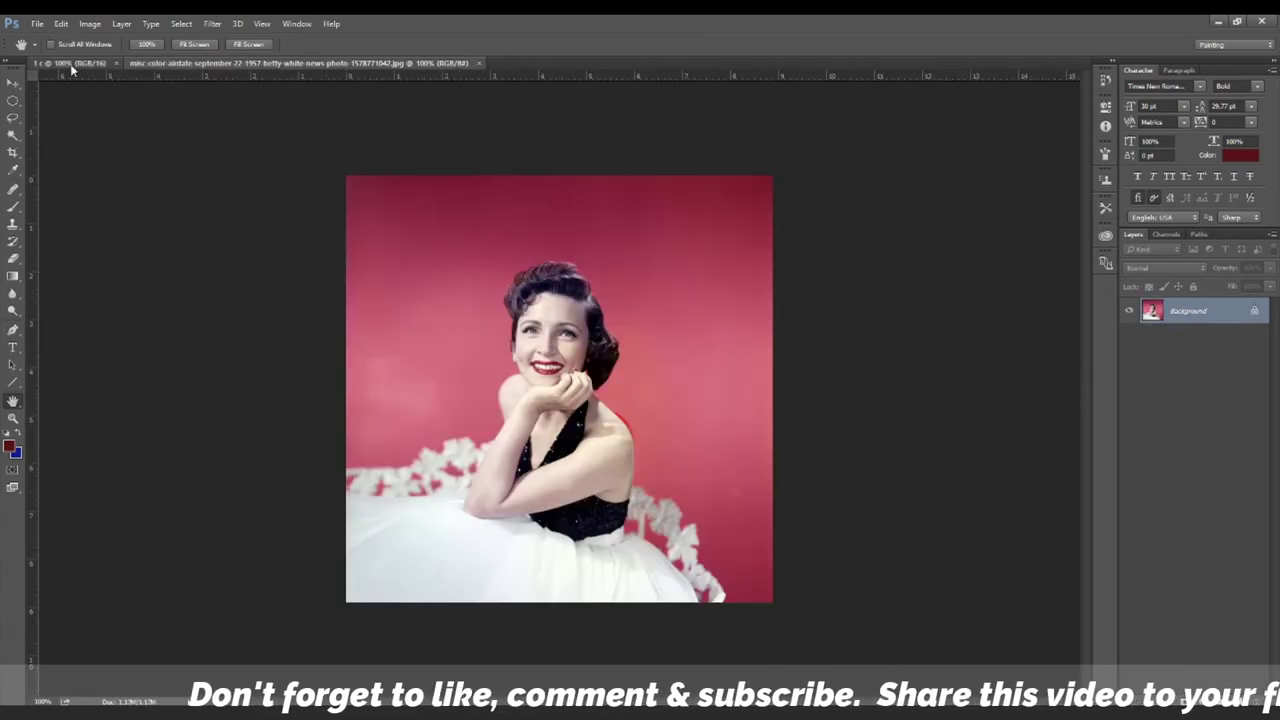
left_click(72, 64)
left_click(172, 65)
left_click(95, 63)
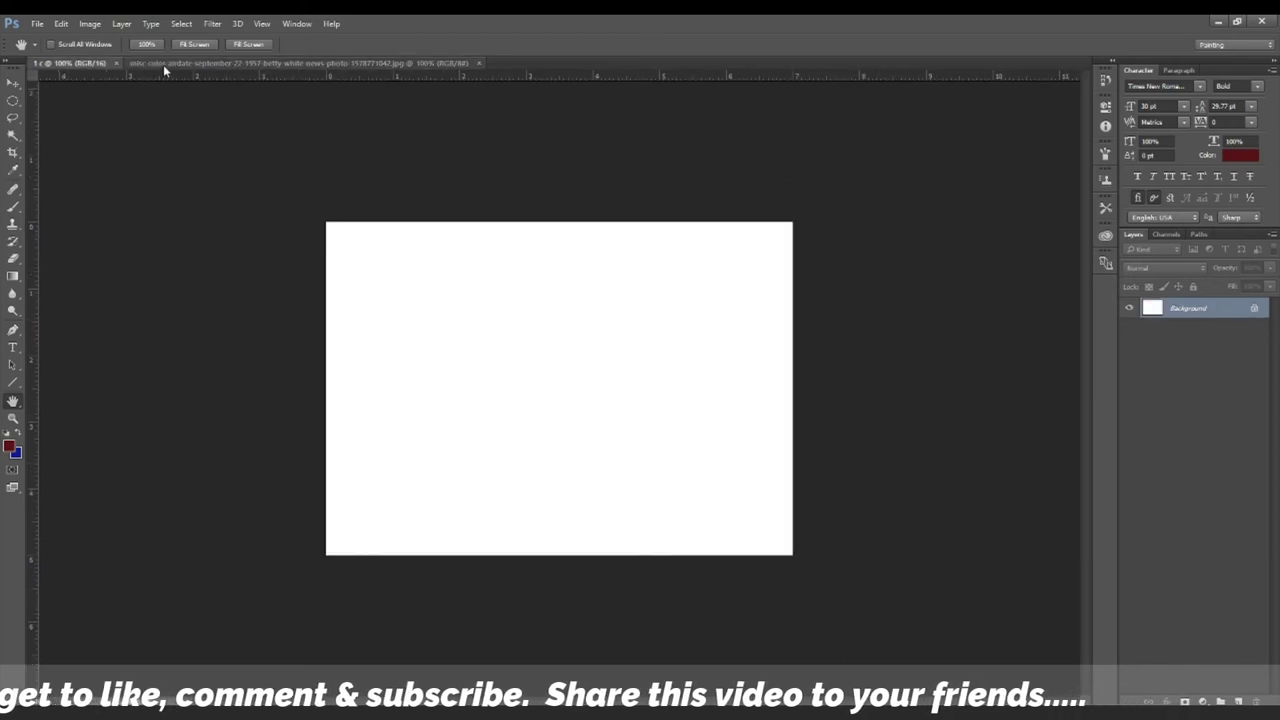
left_click(172, 65)
left_click(65, 63)
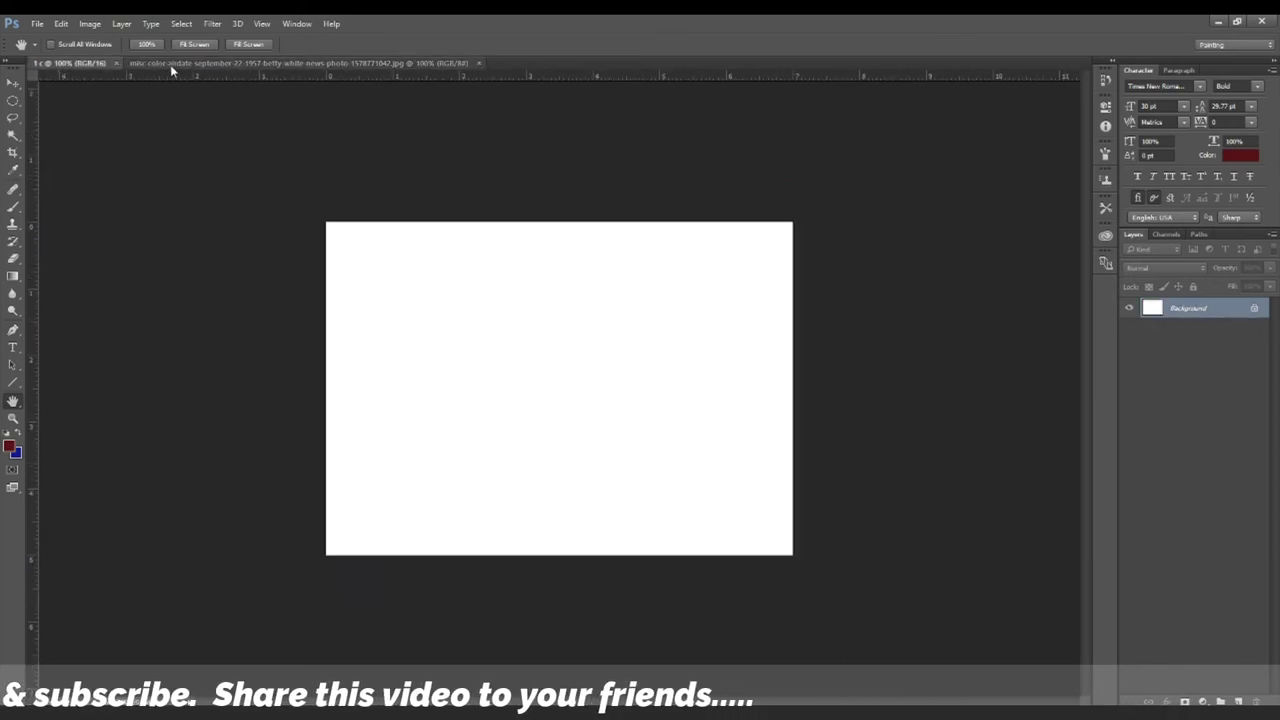
left_click(172, 65)
left_click(79, 64)
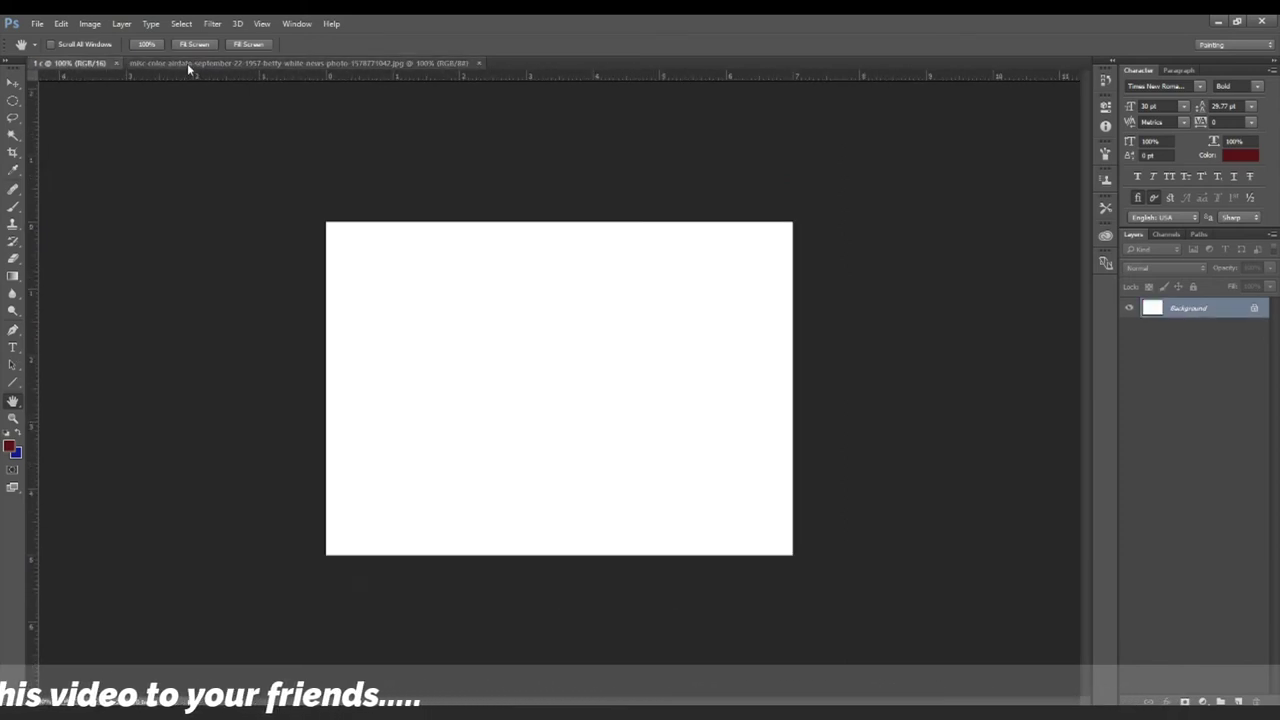
left_click(162, 65)
left_click(79, 63)
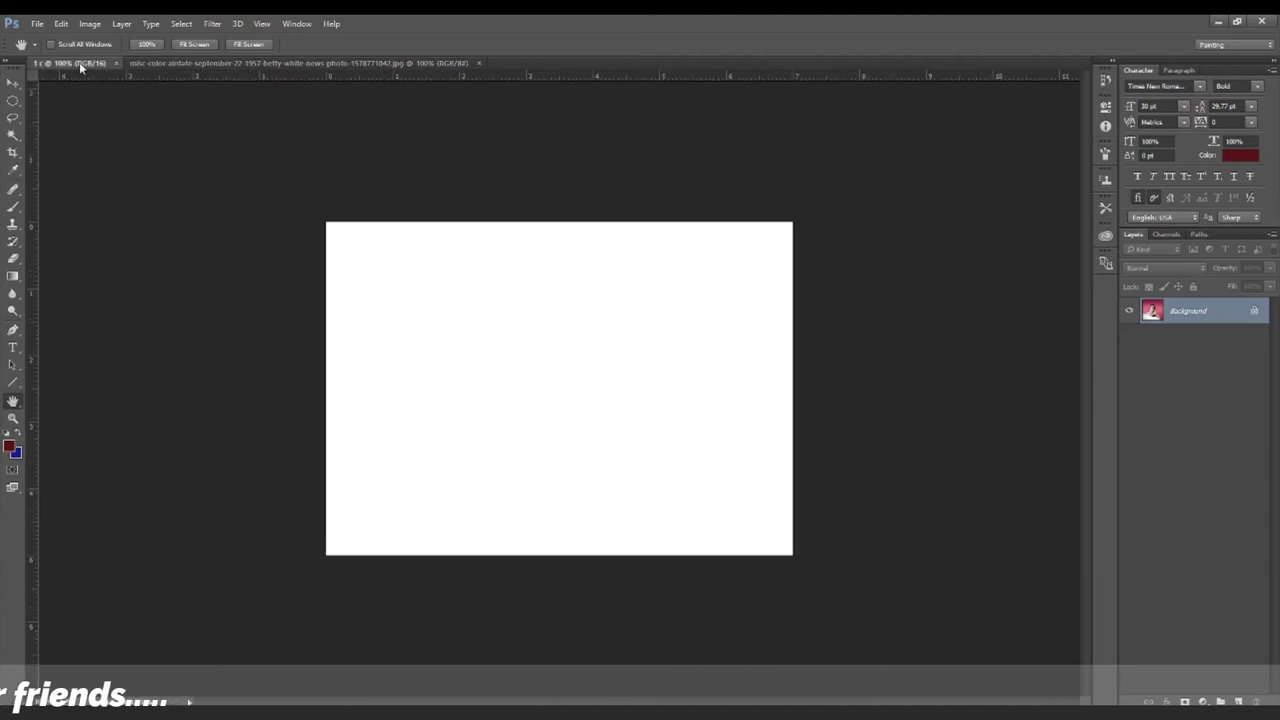
- Switch to the portrait photo tab and pick the Rectangular Marquee Tool
left_click(16, 82)
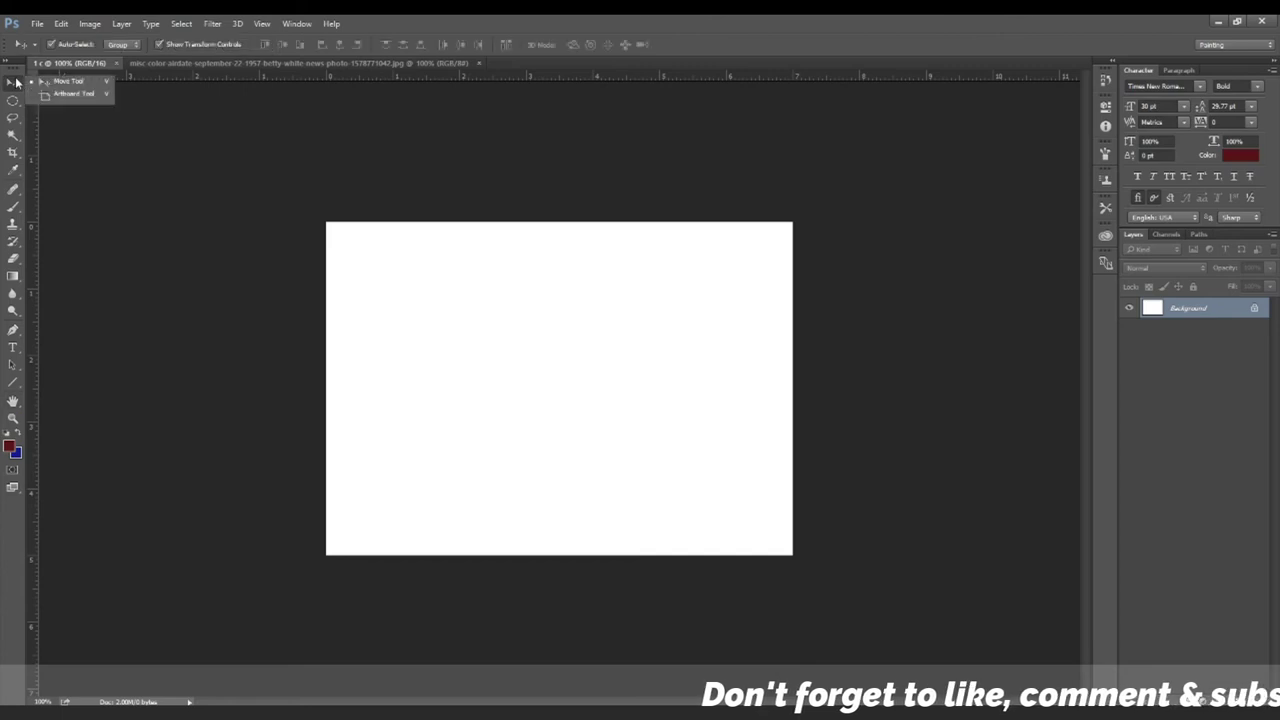
left_click(252, 131)
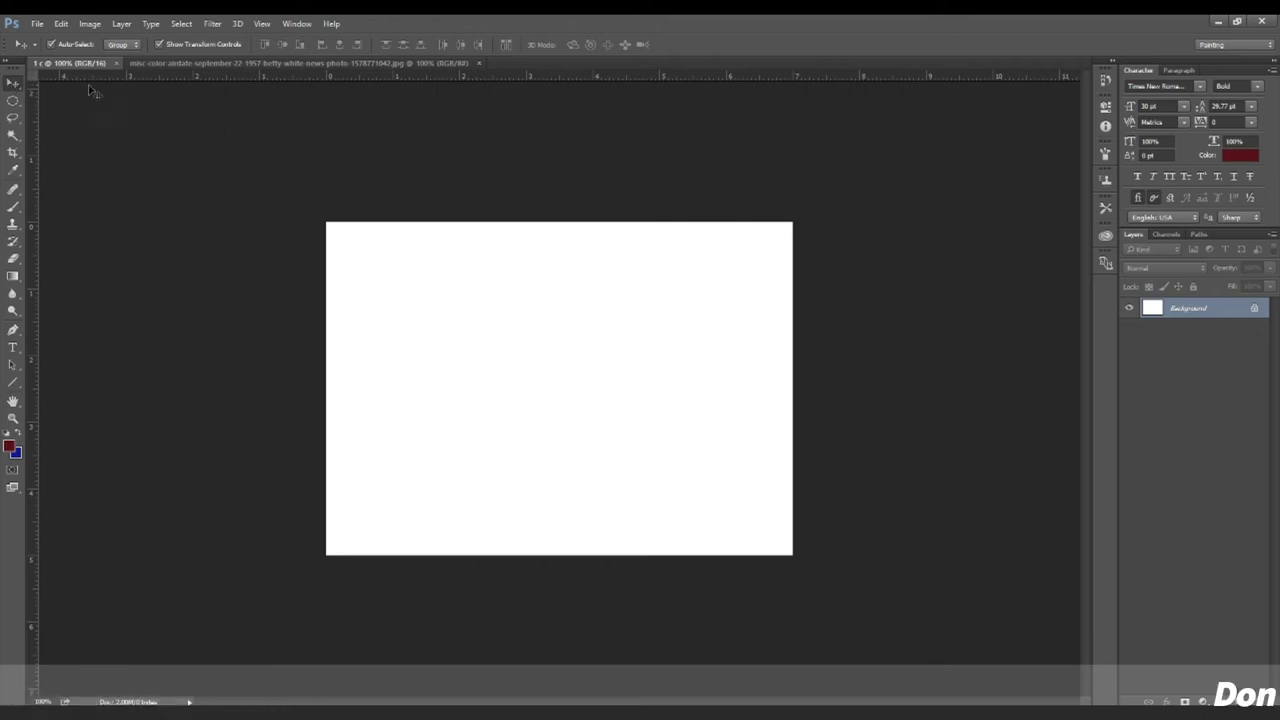
left_click(170, 64)
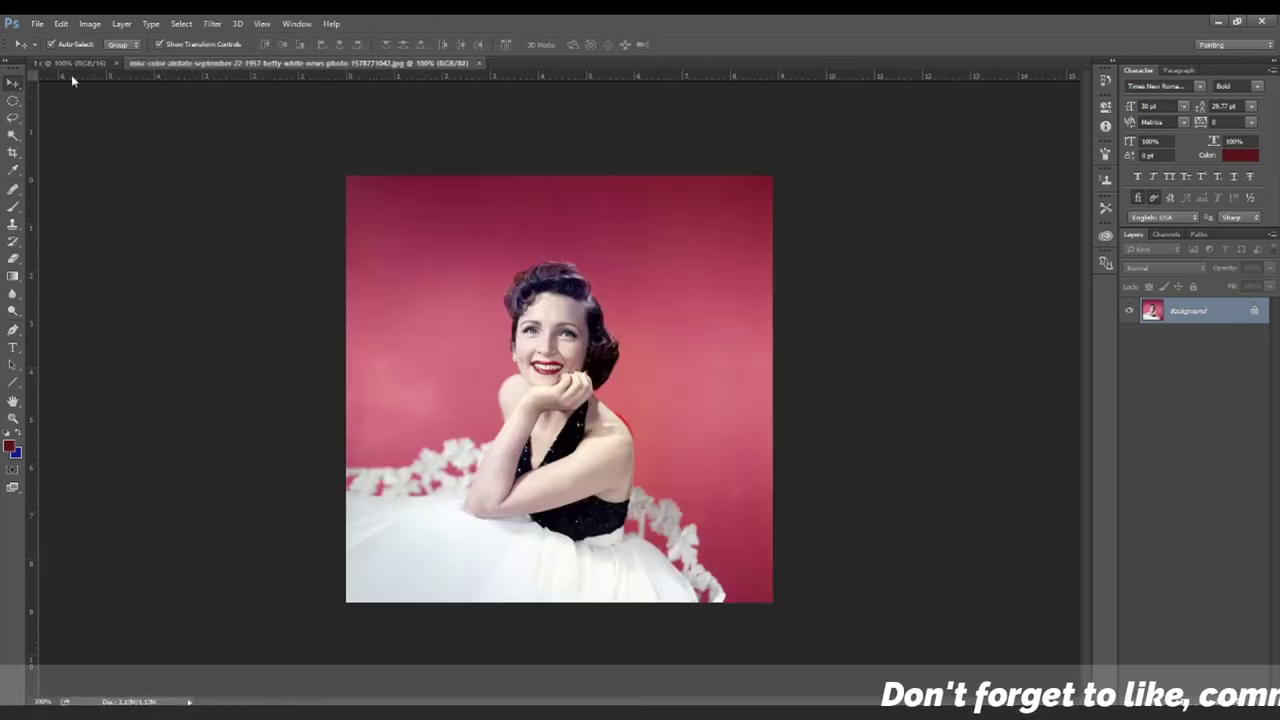
right_click(14, 104)
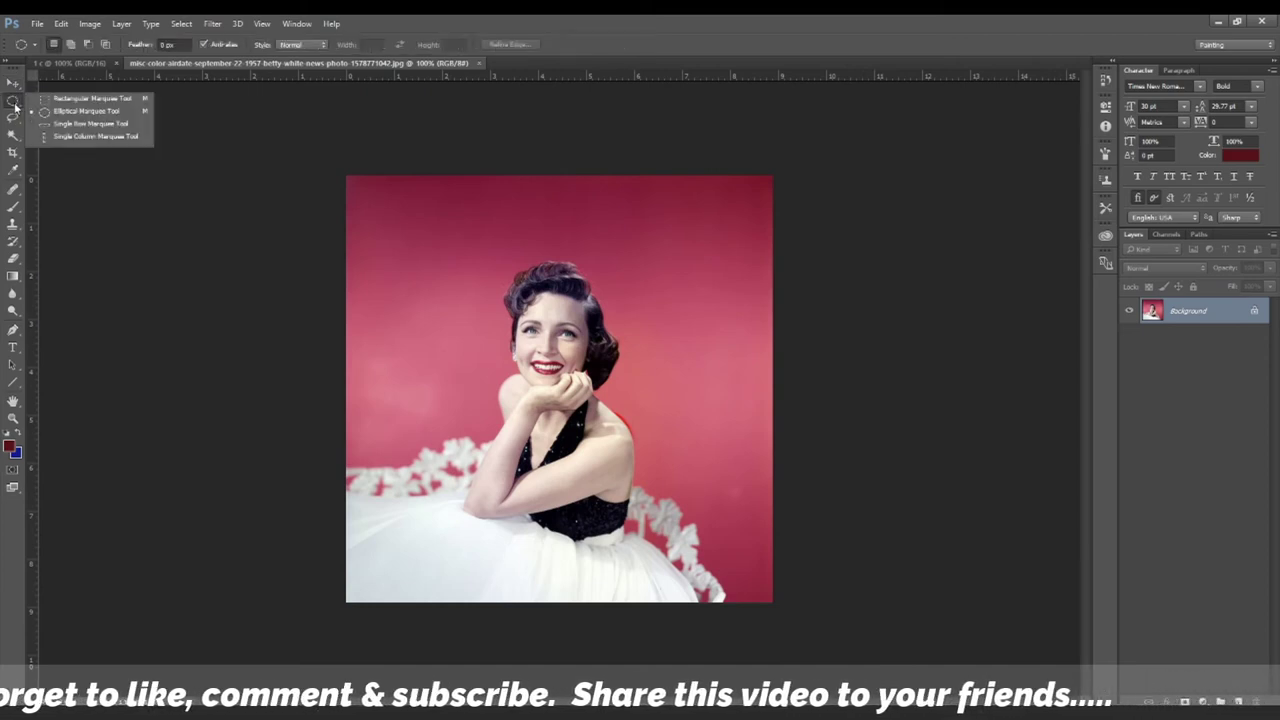
left_click(88, 101)
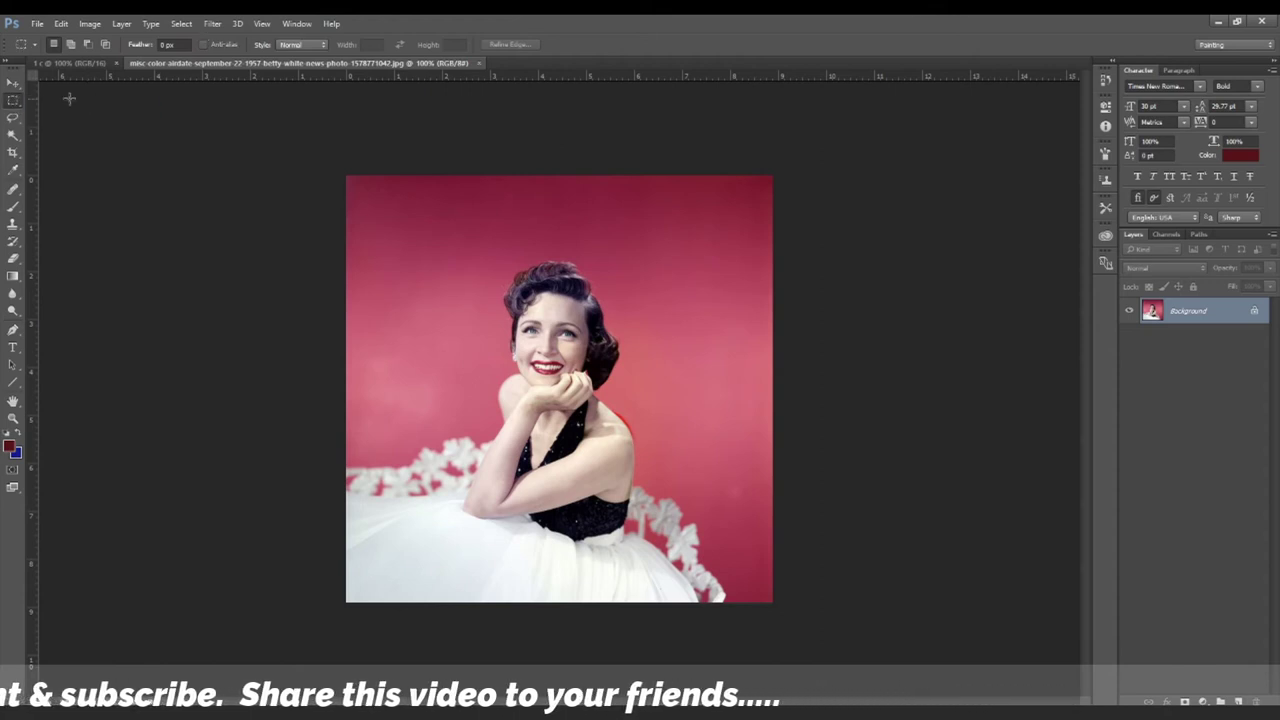
- Check the Move tool variants, then reselect the Rectangular Marquee Tool
left_click(11, 84)
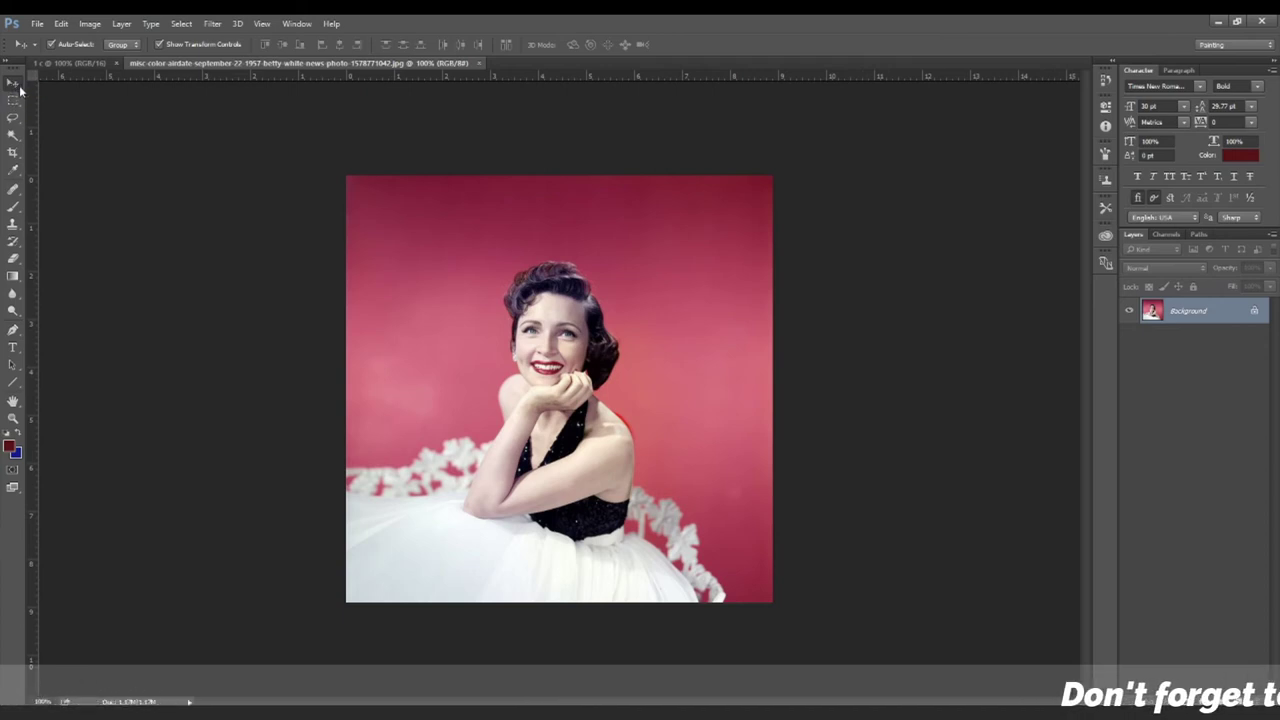
right_click(20, 89)
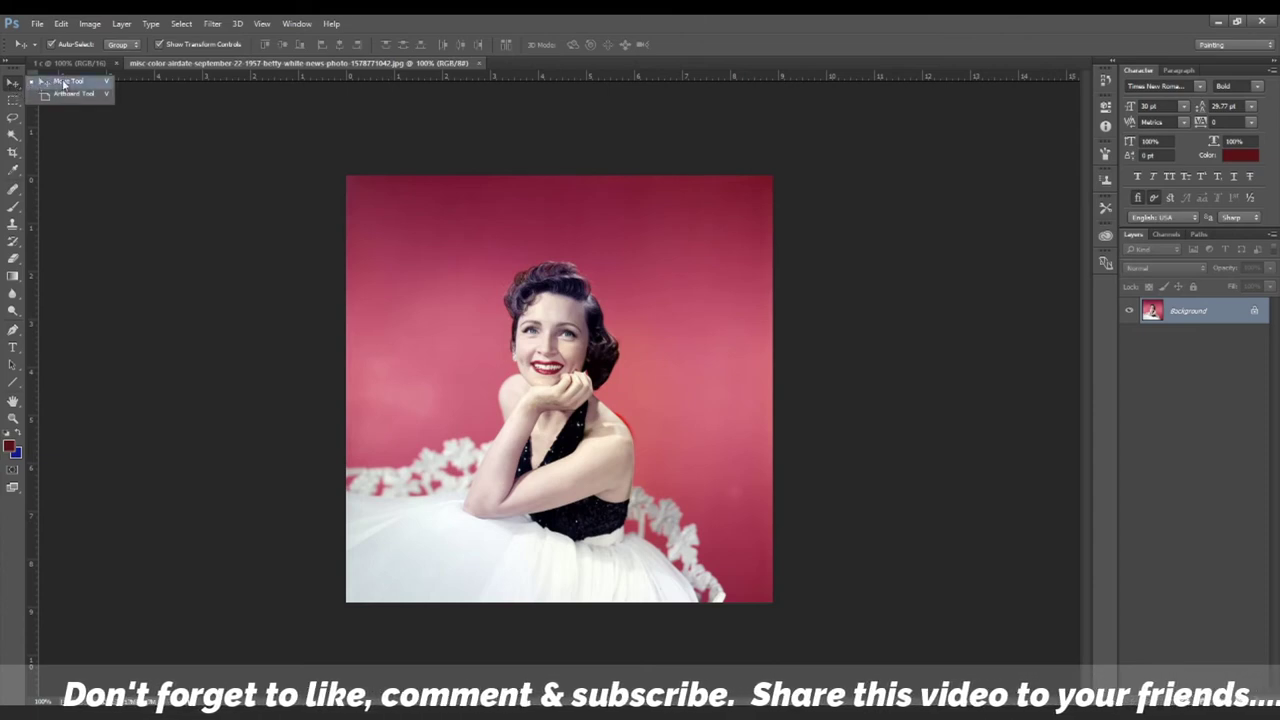
left_click(64, 83)
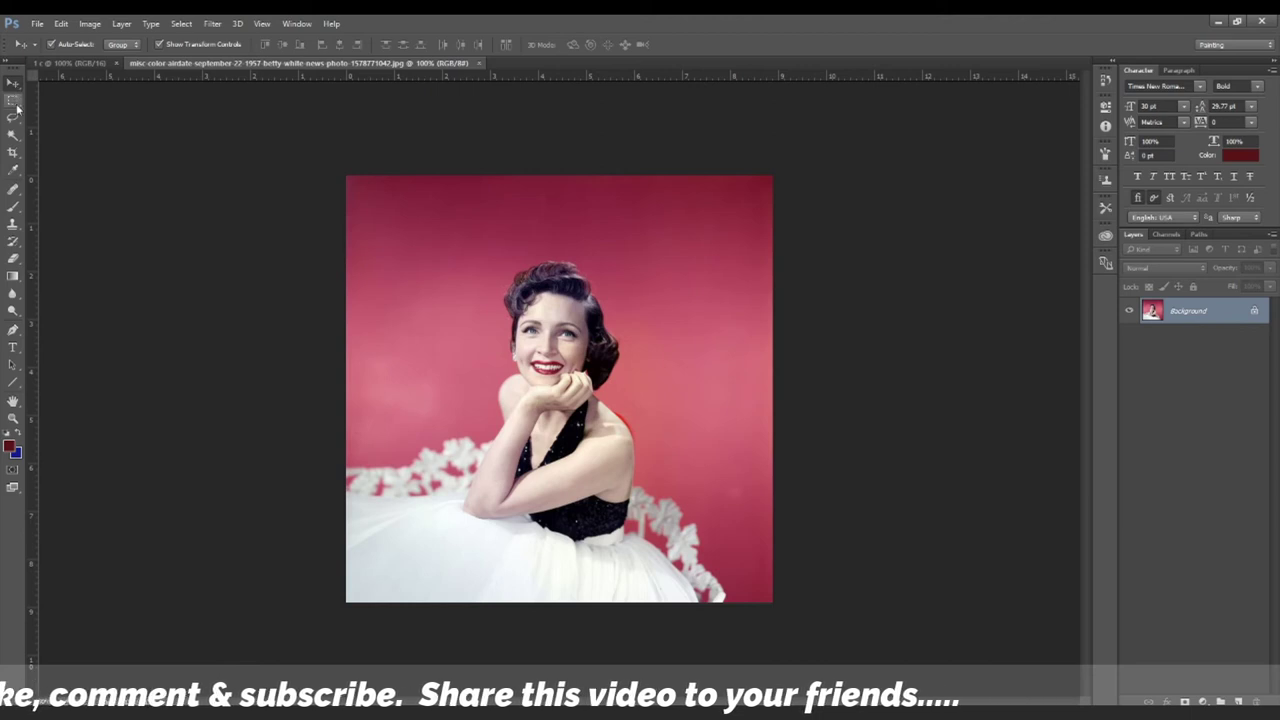
left_click(13, 100)
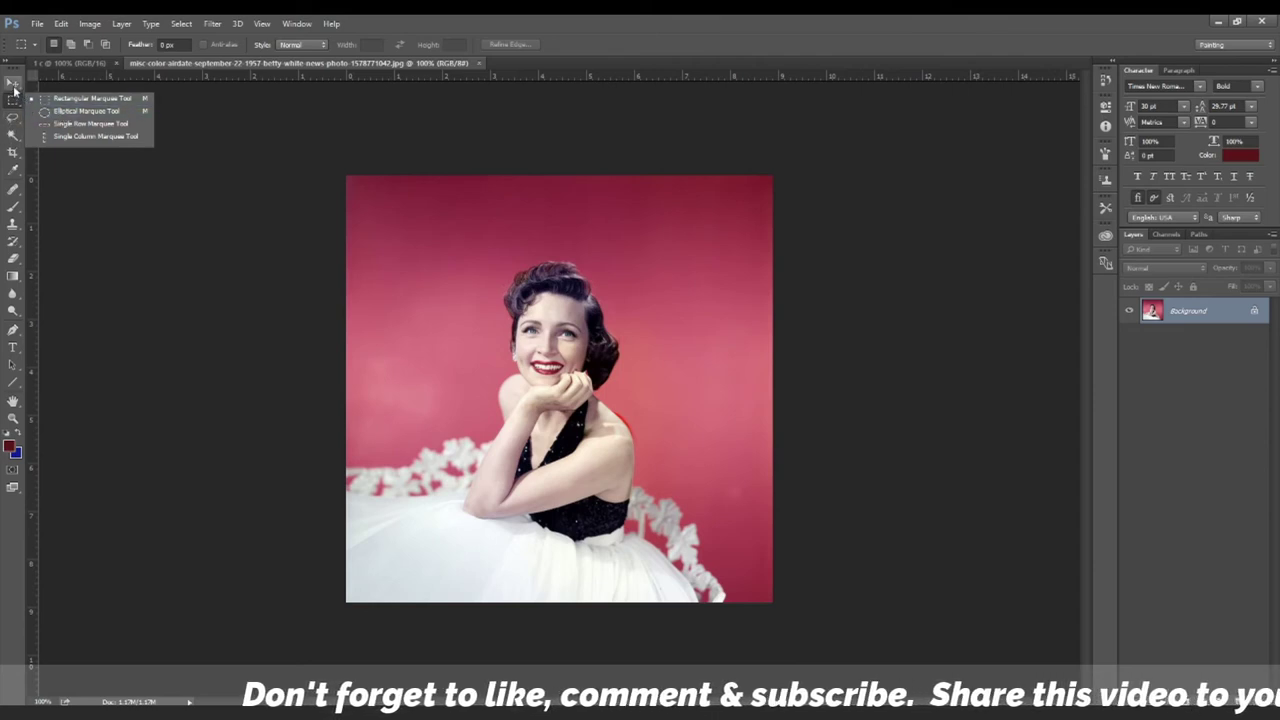
left_click(13, 88)
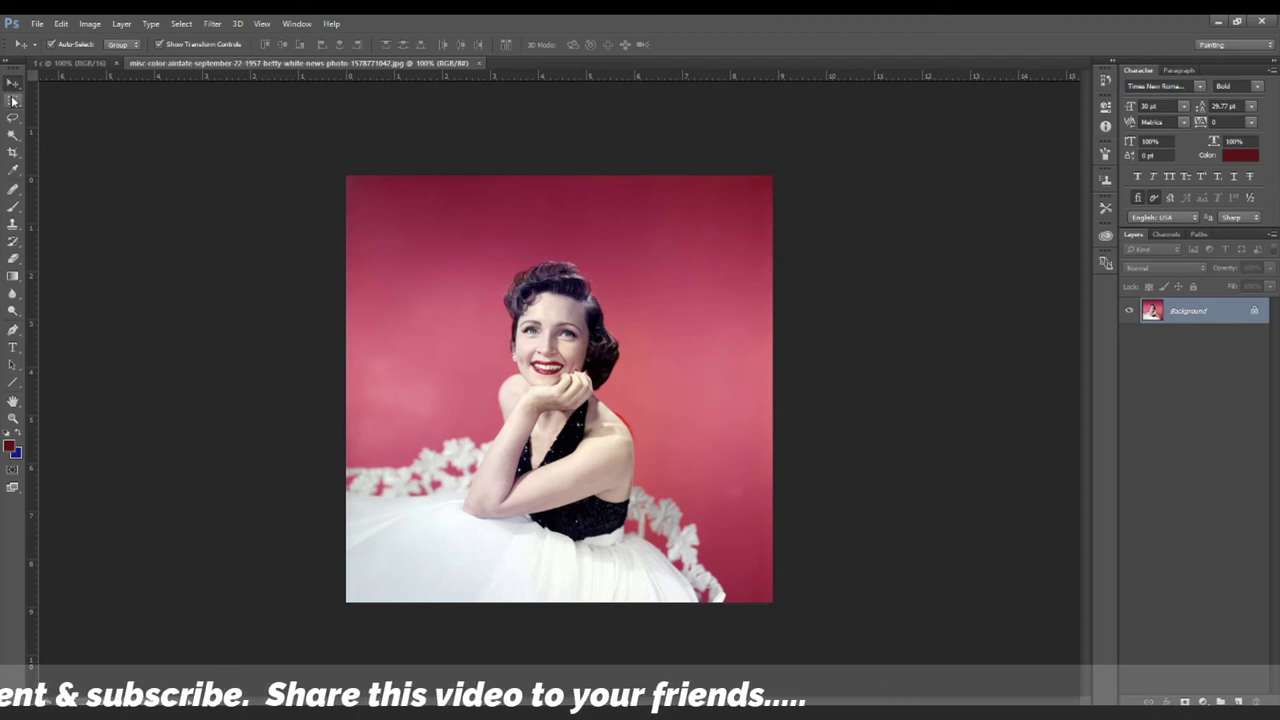
left_click(13, 100)
right_click(13, 100)
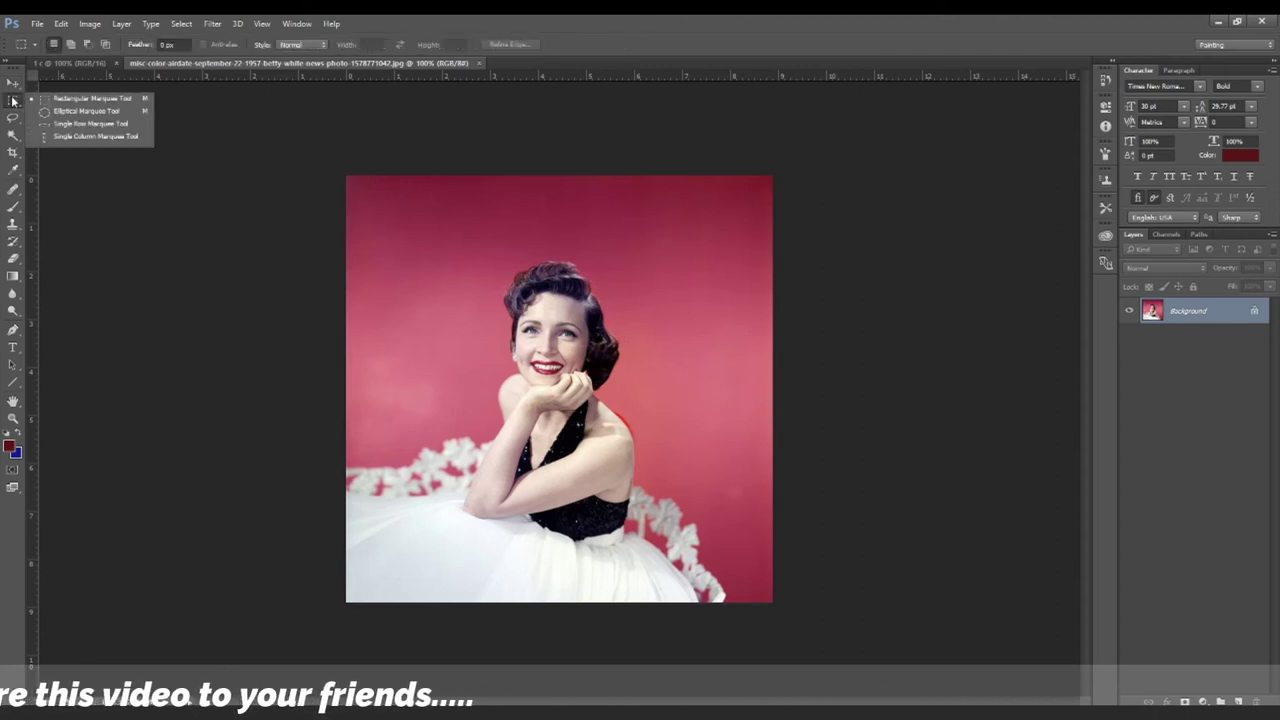
left_click(71, 100)
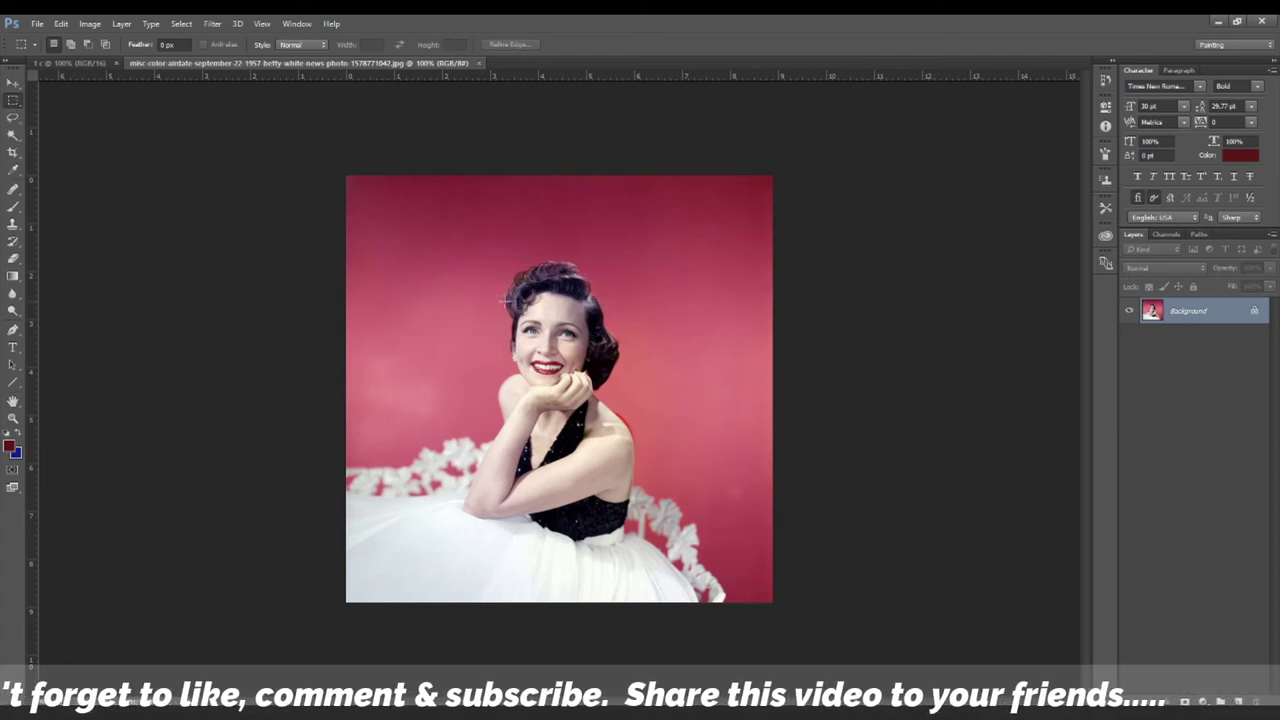
- Frame the woman's head and shoulders with a rectangular selection, then activate the Move tool
mouse_move(464, 241)
left_mouse_down()
mouse_move(648, 435)
mouse_move(664, 486)
left_mouse_up()
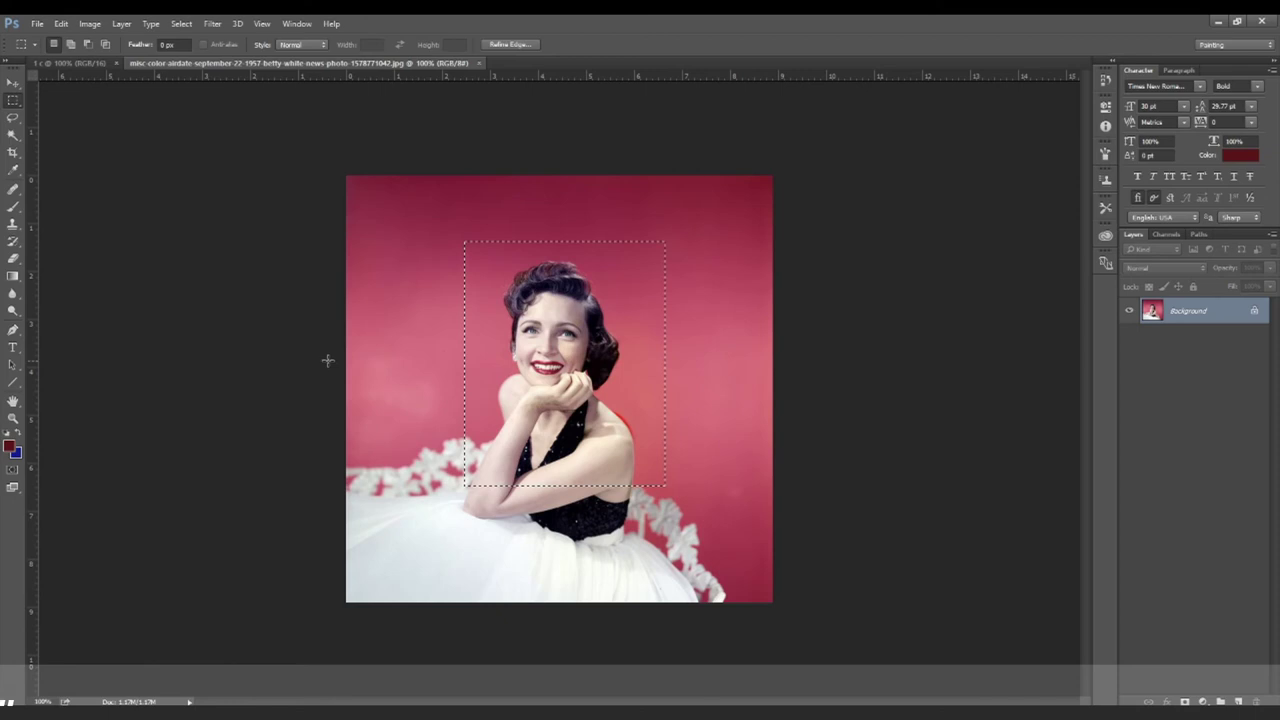
left_click(13, 84)
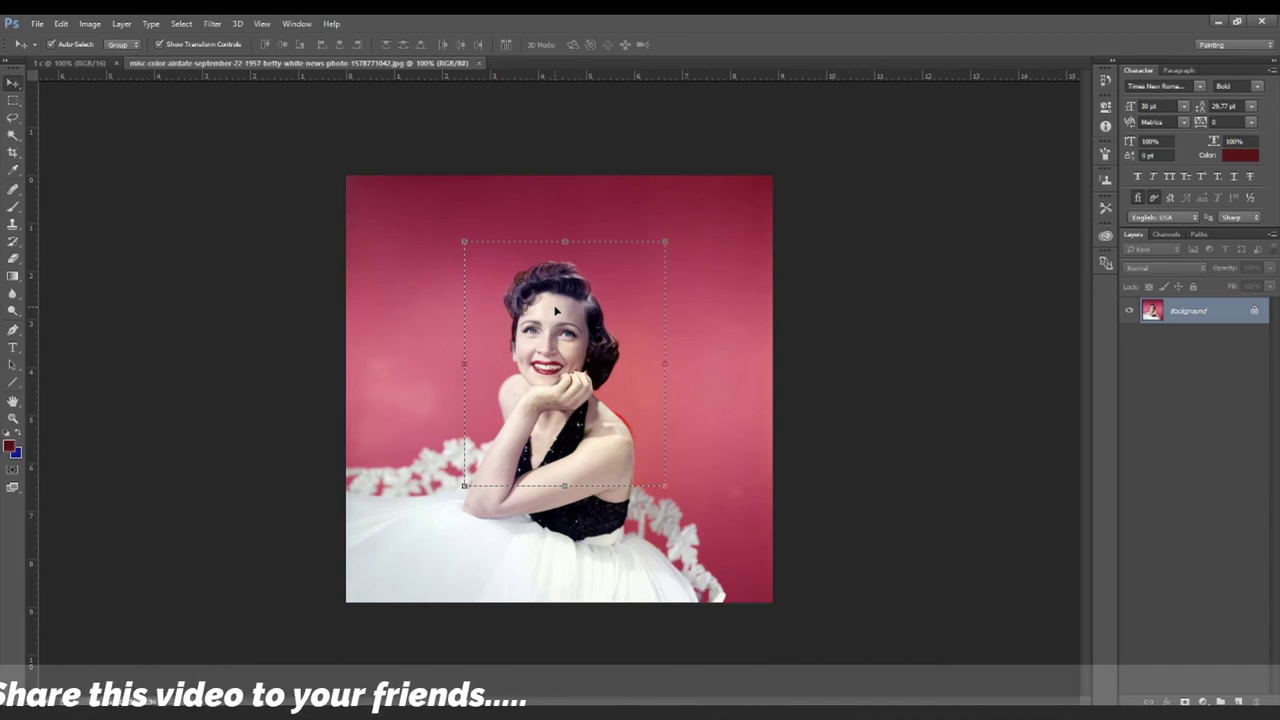
- Shift the selected head region within the portrait photo, then switch to the blank '1 c' document
mouse_move(556, 311)
left_mouse_down()
mouse_move(661, 362)
mouse_move(578, 370)
mouse_move(540, 464)
mouse_move(554, 311)
left_mouse_up()
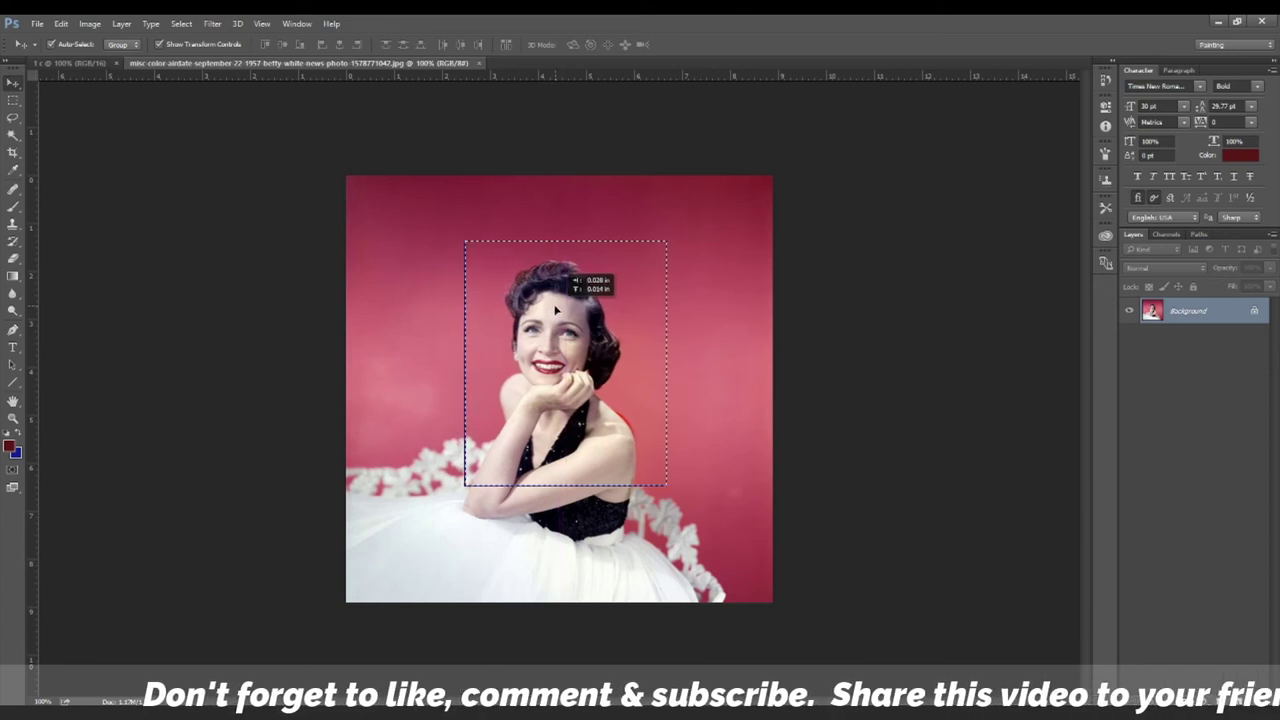
left_click_drag(554, 311, 554, 332)
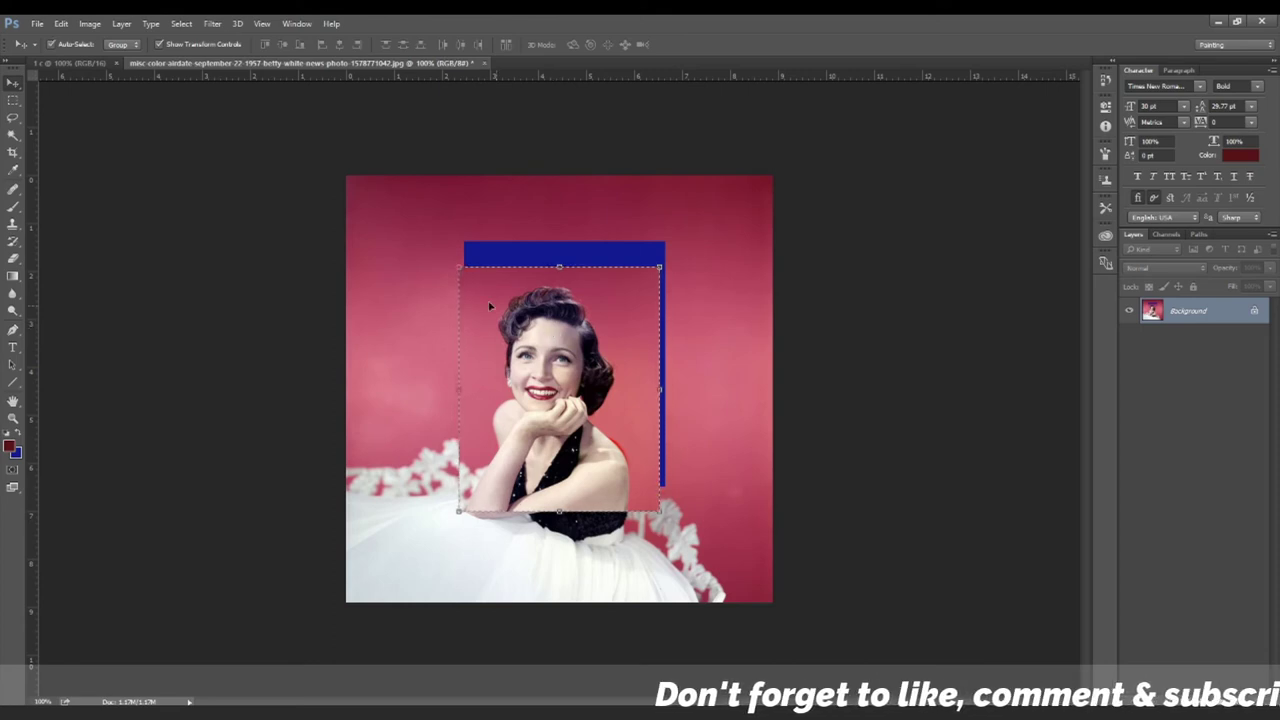
left_click(78, 64)
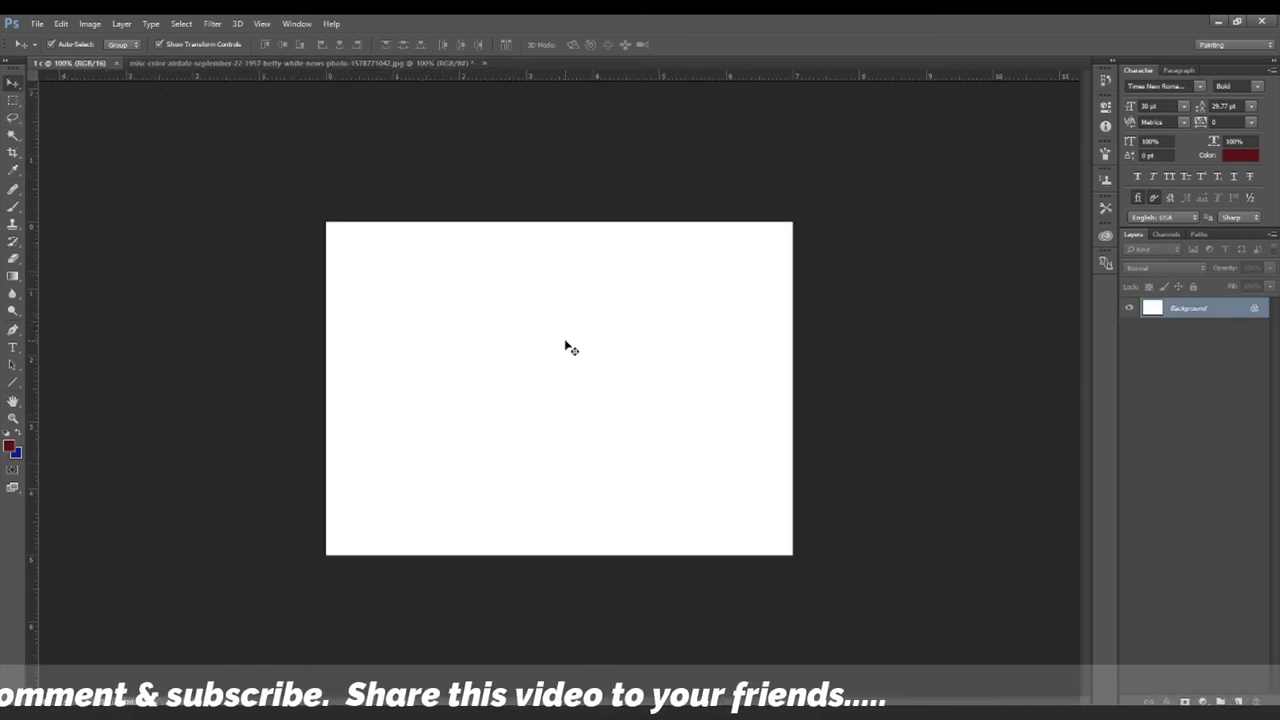
- Paste the head crop into '1 c' as Layer 1 and move it left, then restore the photo's shifted region
key("ctrl+v")
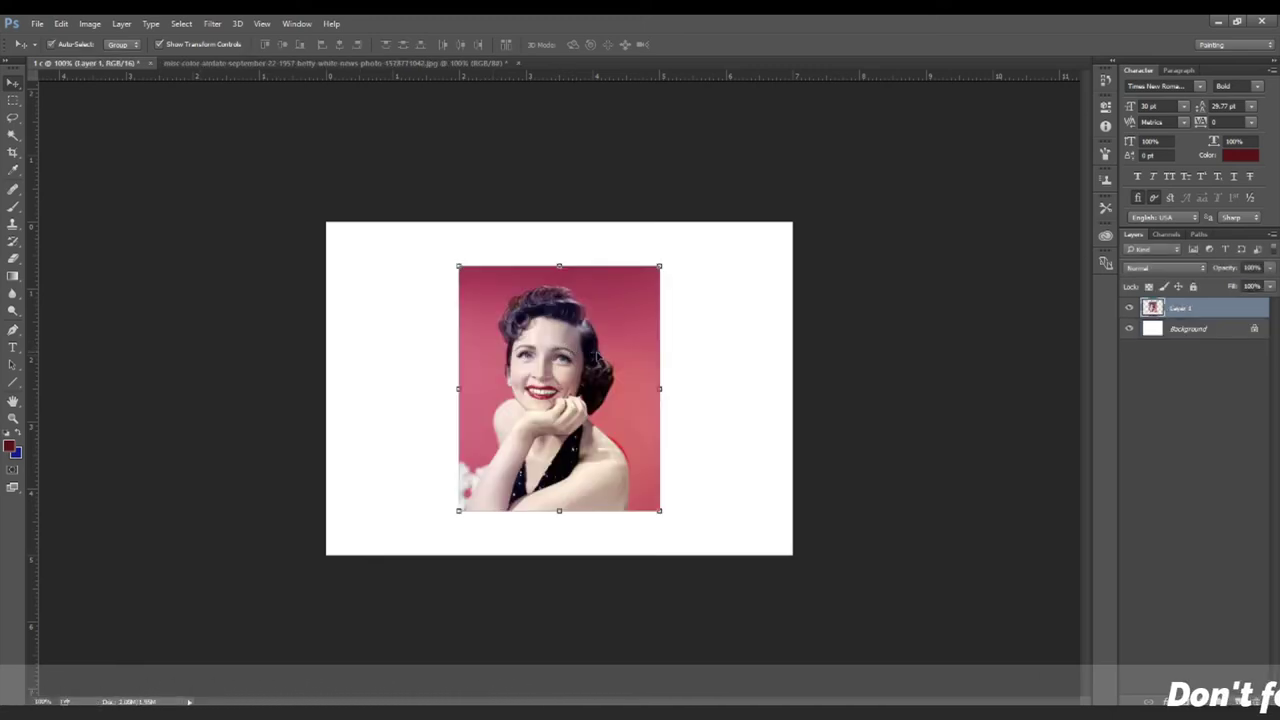
left_click_drag(596, 352, 516, 347)
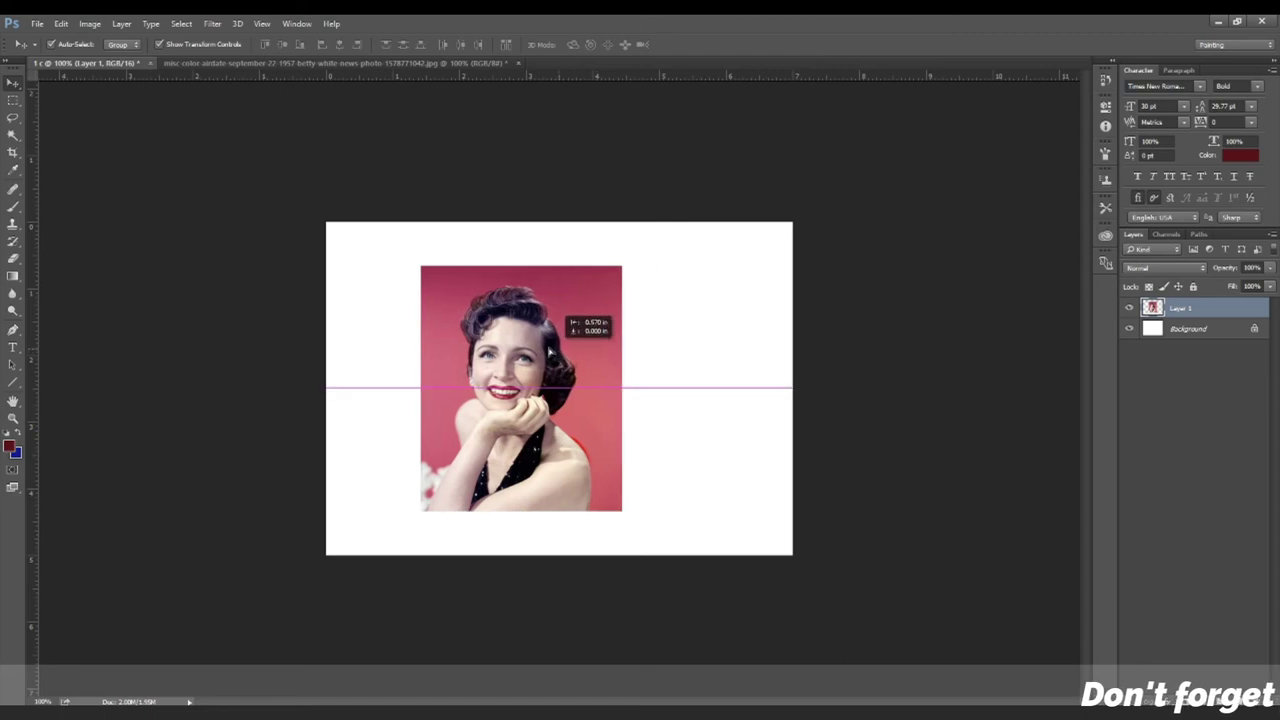
left_click(270, 63)
left_click_drag(601, 340, 607, 320)
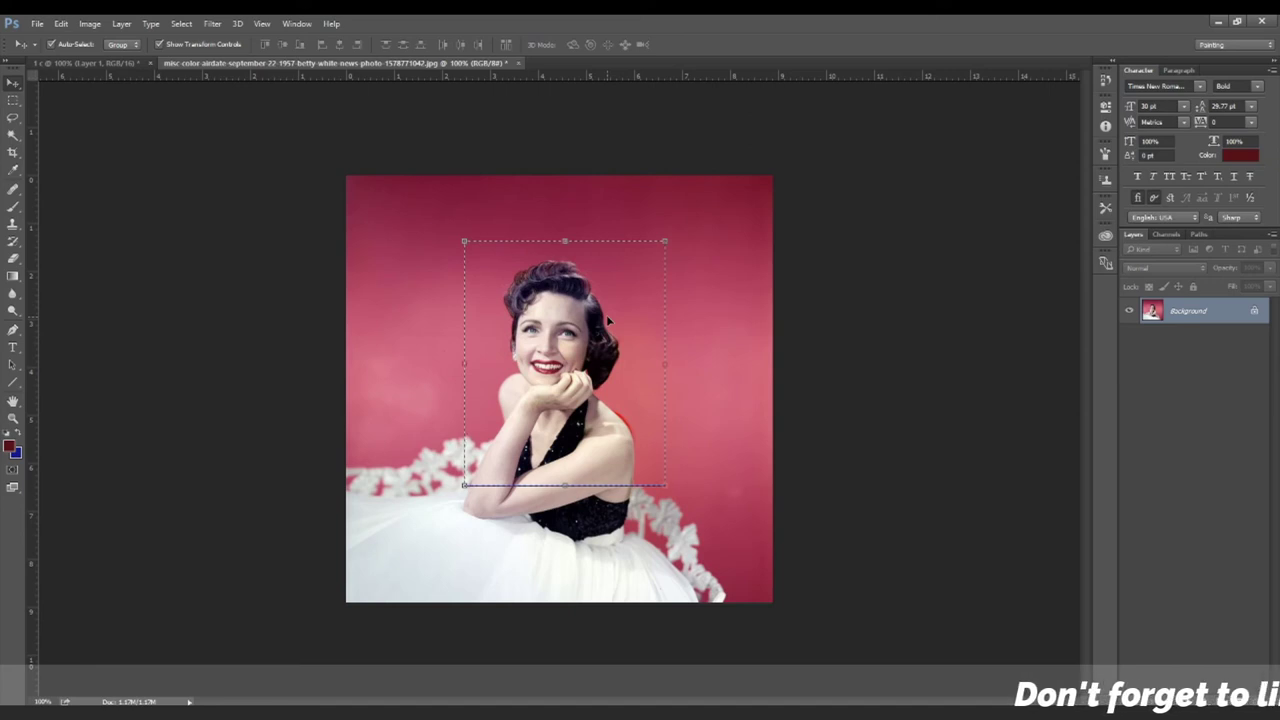
- Drag the head-and-shoulders selection from the photo onto the '1 c' canvas near its centre
left_click(61, 23)
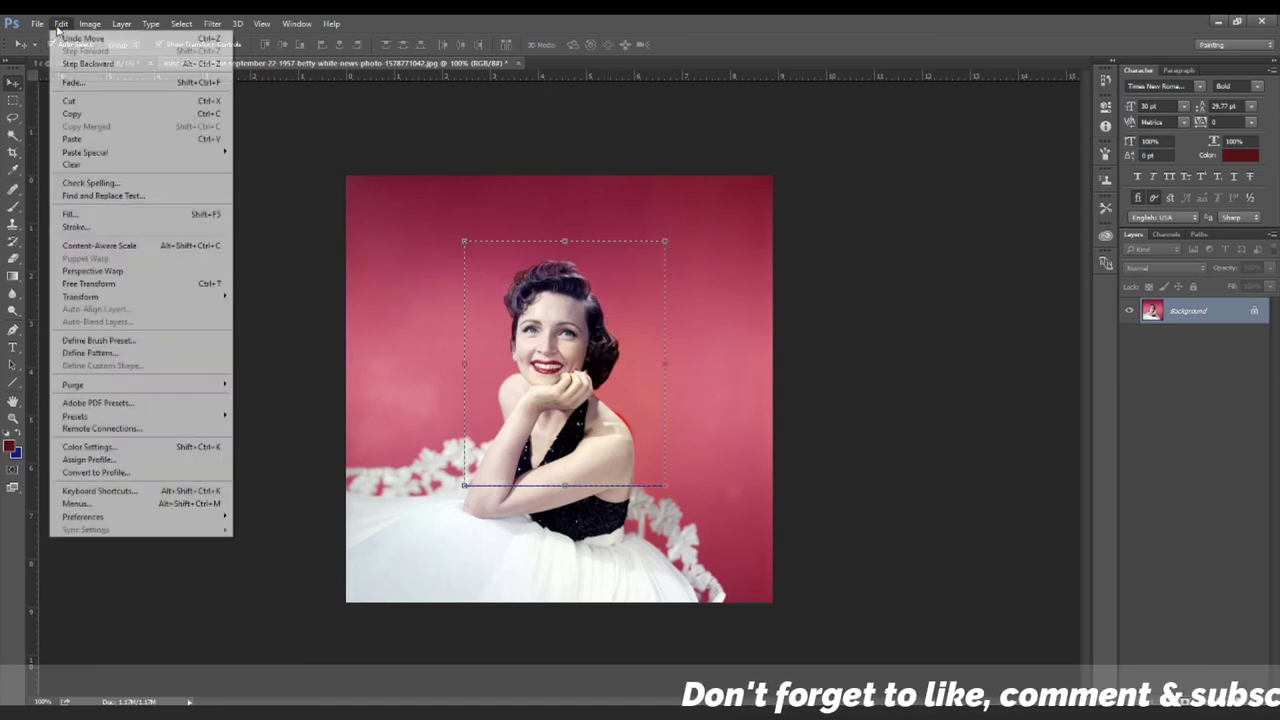
left_click(578, 282)
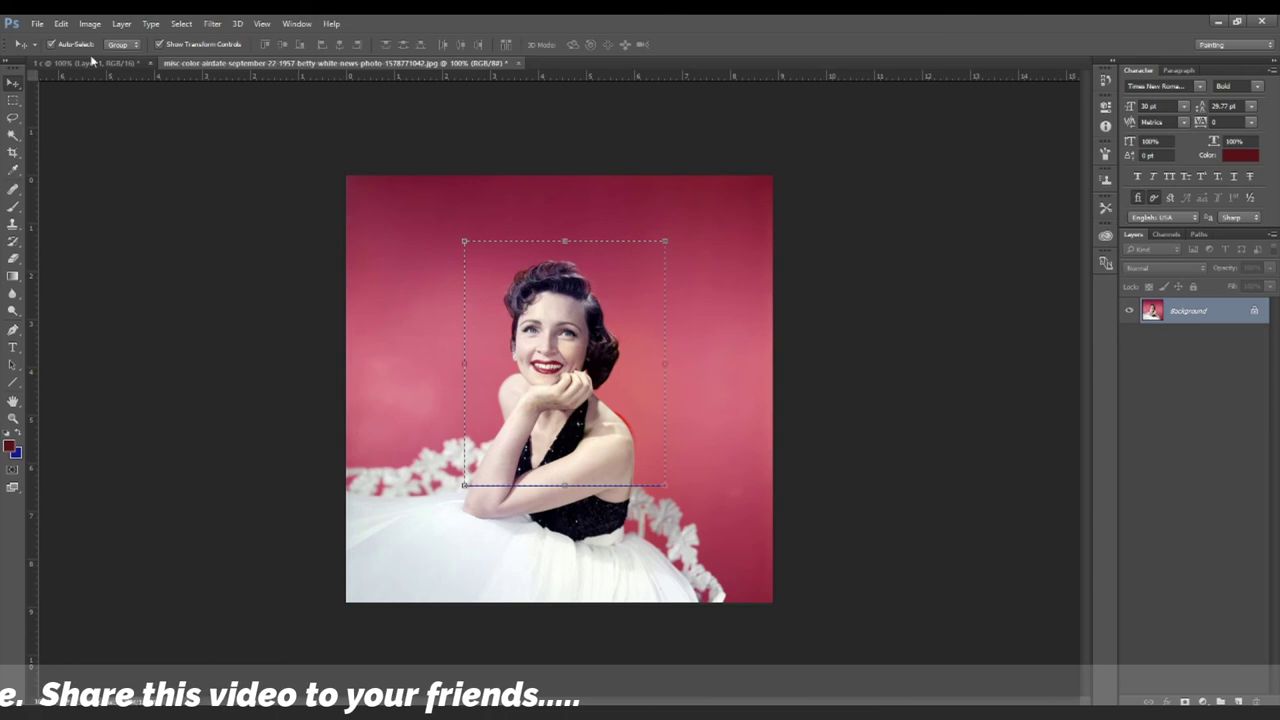
mouse_move(91, 62)
left_mouse_down()
mouse_move(587, 377)
mouse_move(610, 370)
mouse_move(596, 377)
left_mouse_up()
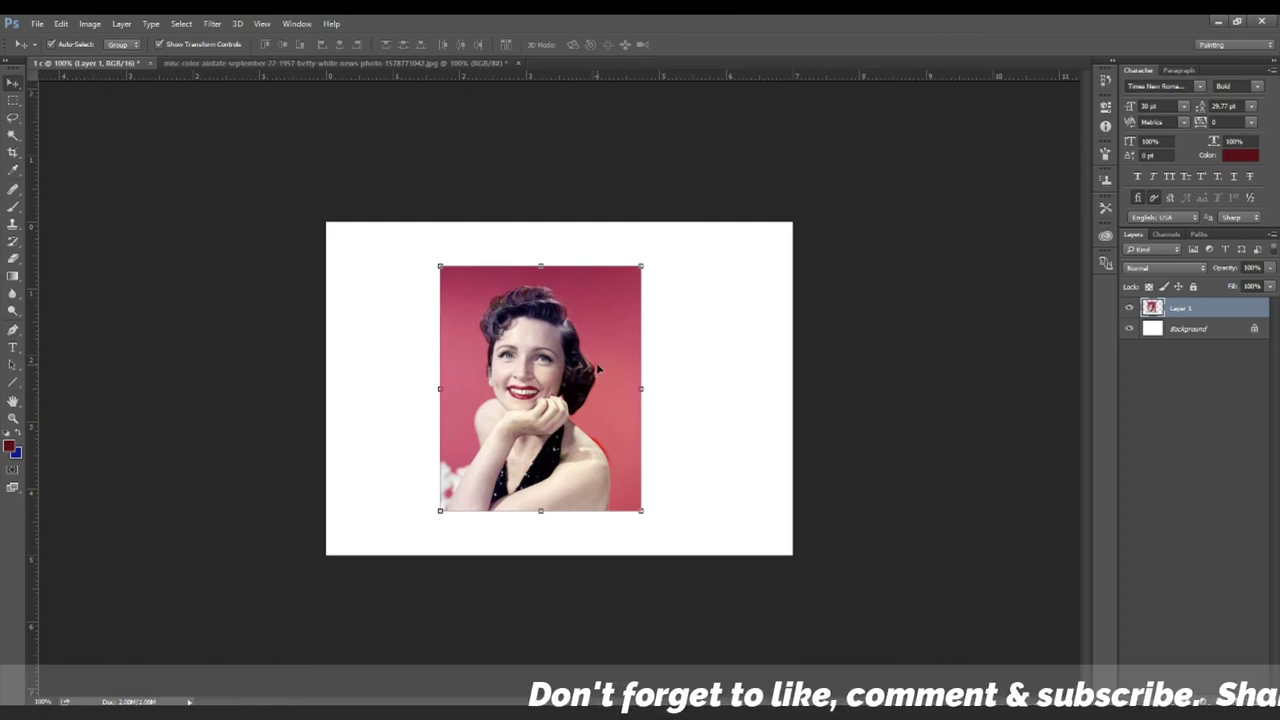
- Reposition the Layer 1 portrait left of the canvas centre and select the Background layer
left_click_drag(598, 366, 501, 346)
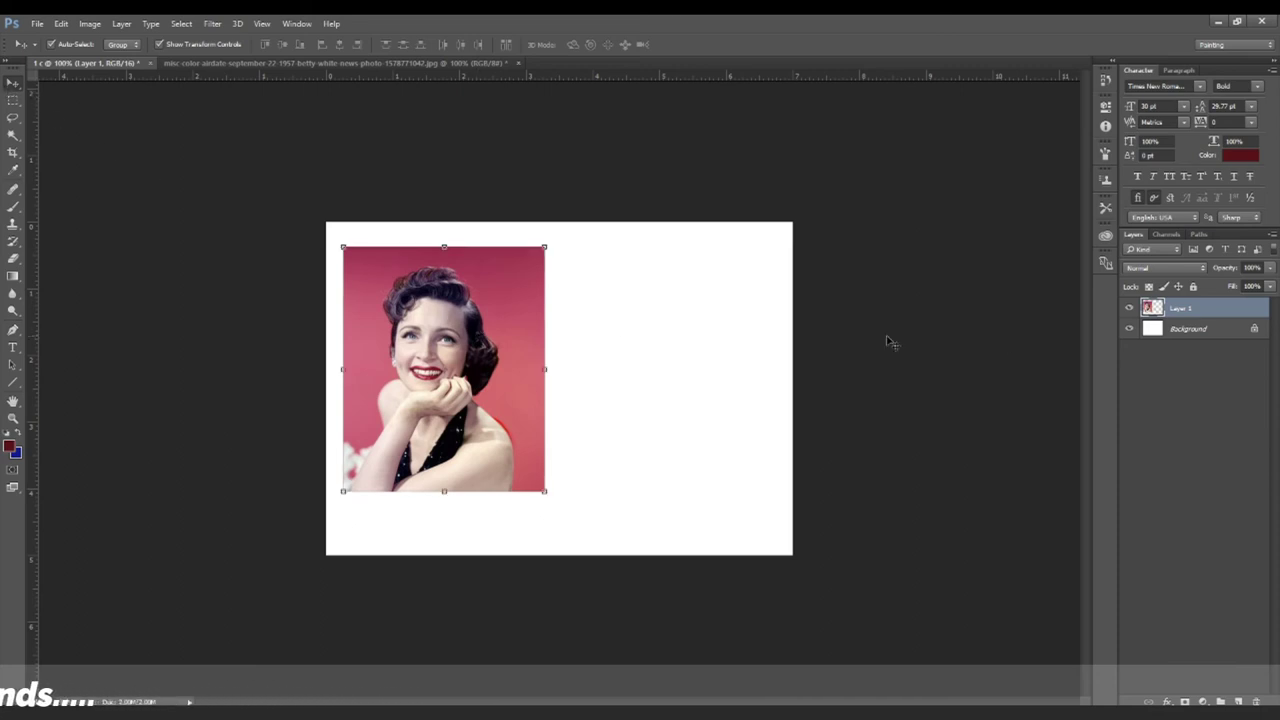
mouse_move(499, 308)
left_mouse_down()
mouse_move(527, 326)
mouse_move(551, 314)
left_mouse_up()
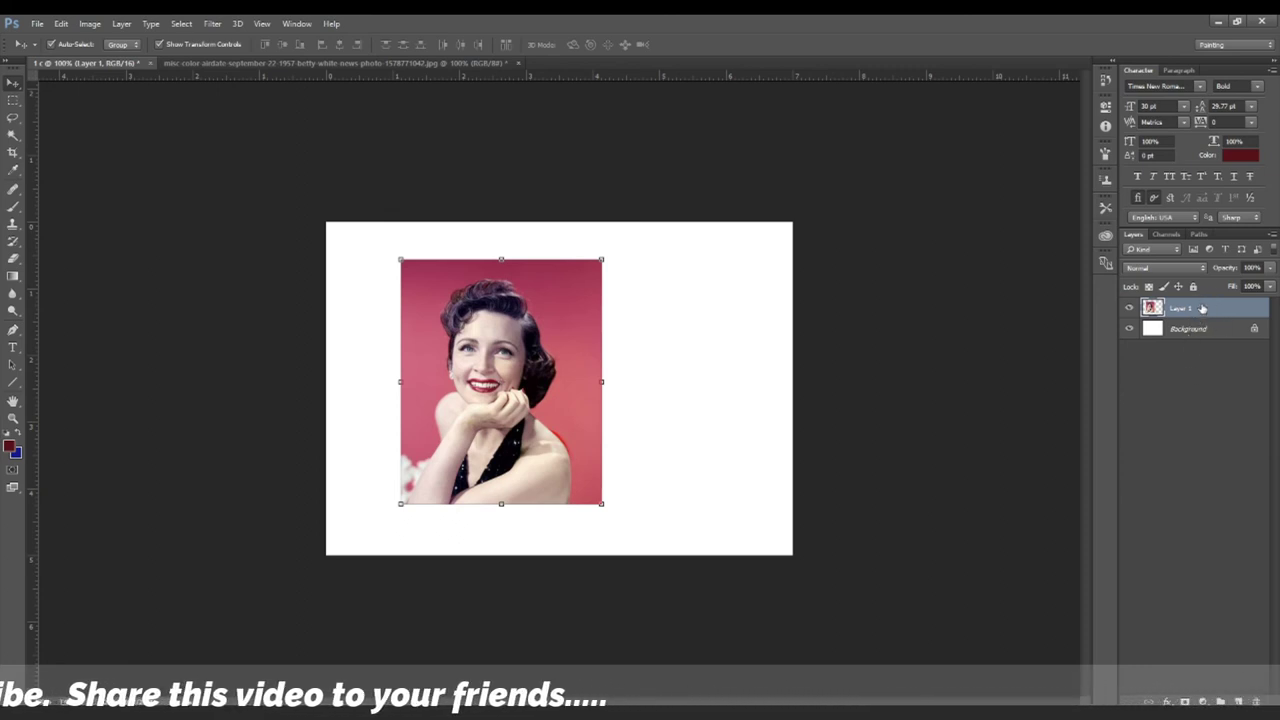
left_click(1192, 332)
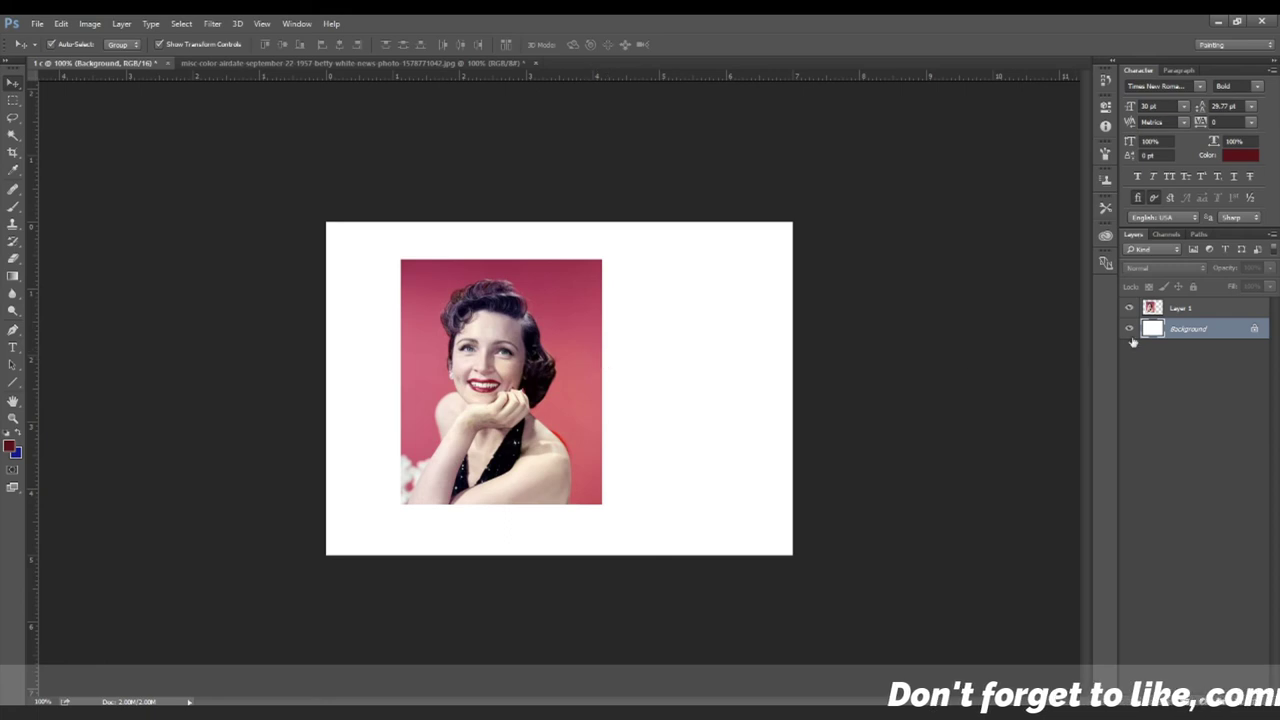
left_click(1192, 310)
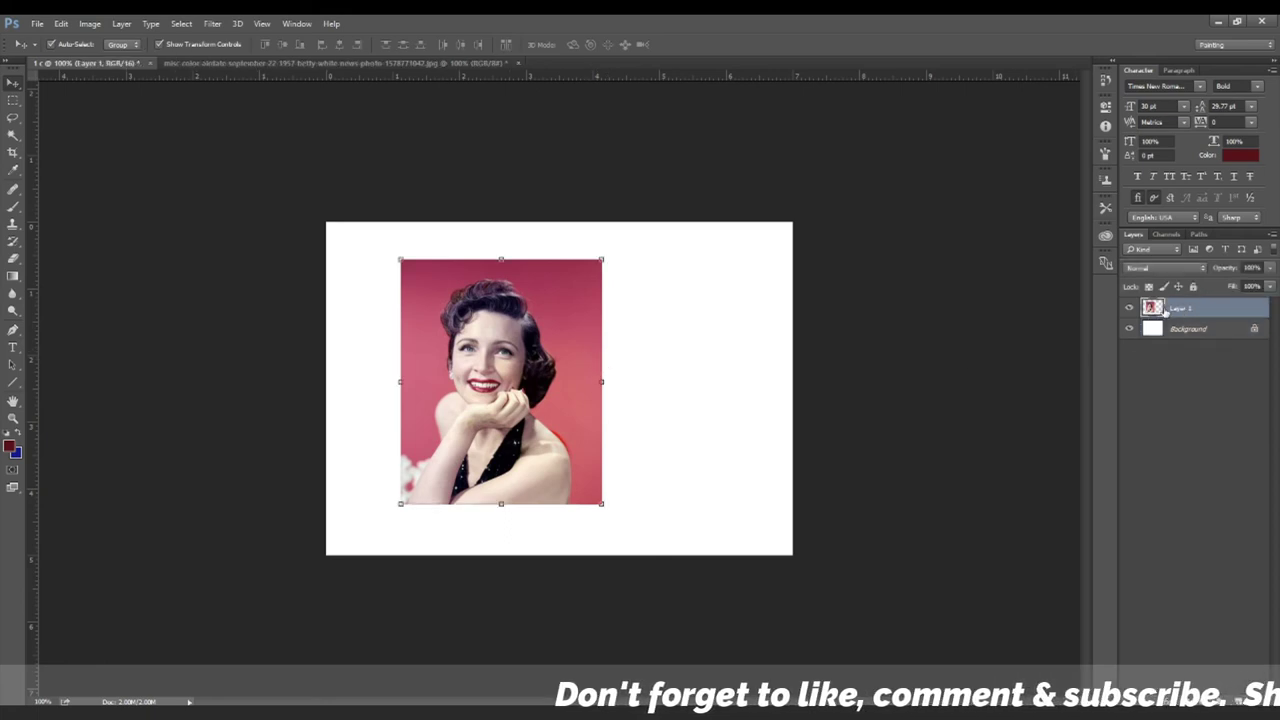
left_click(1200, 330)
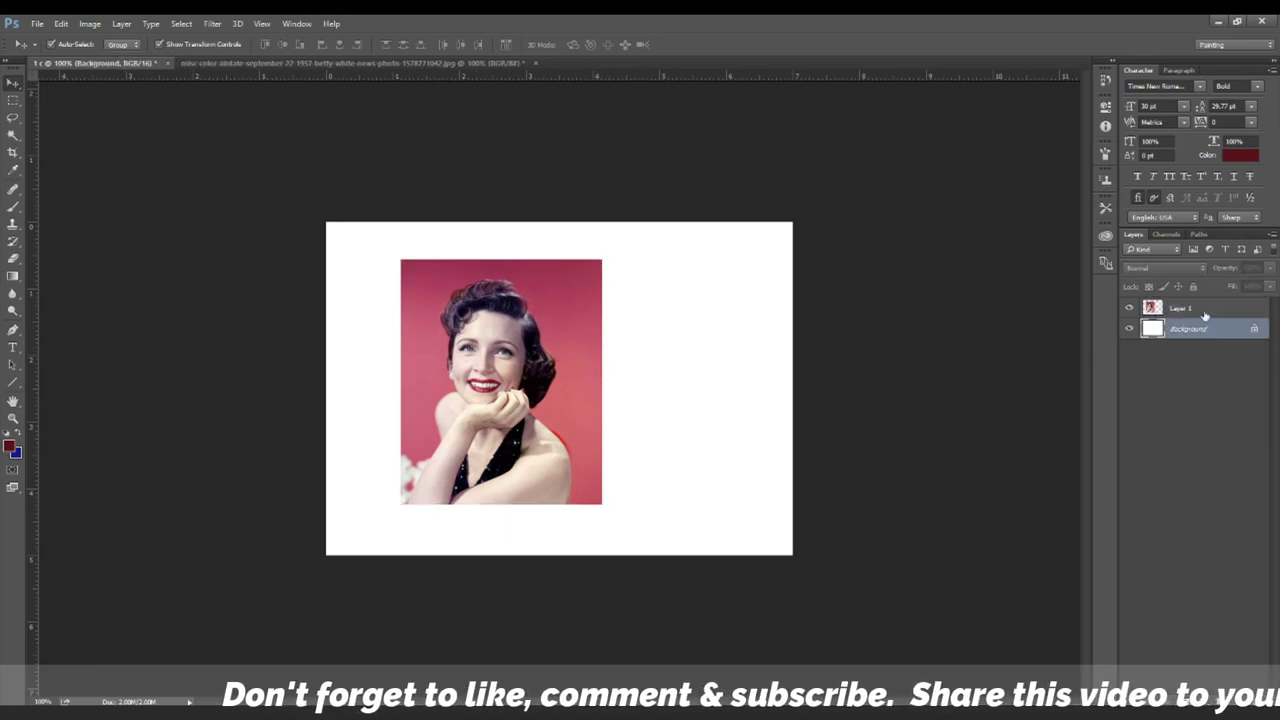
left_click(1204, 316)
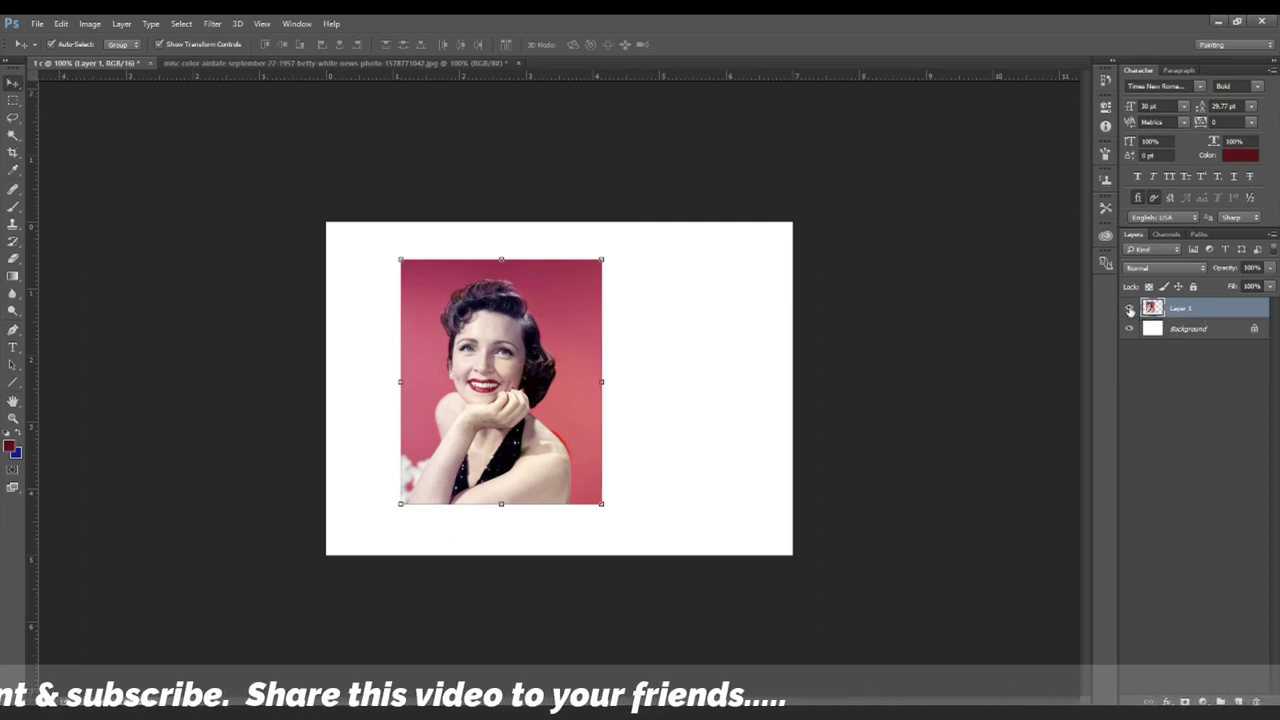
left_click(1130, 310)
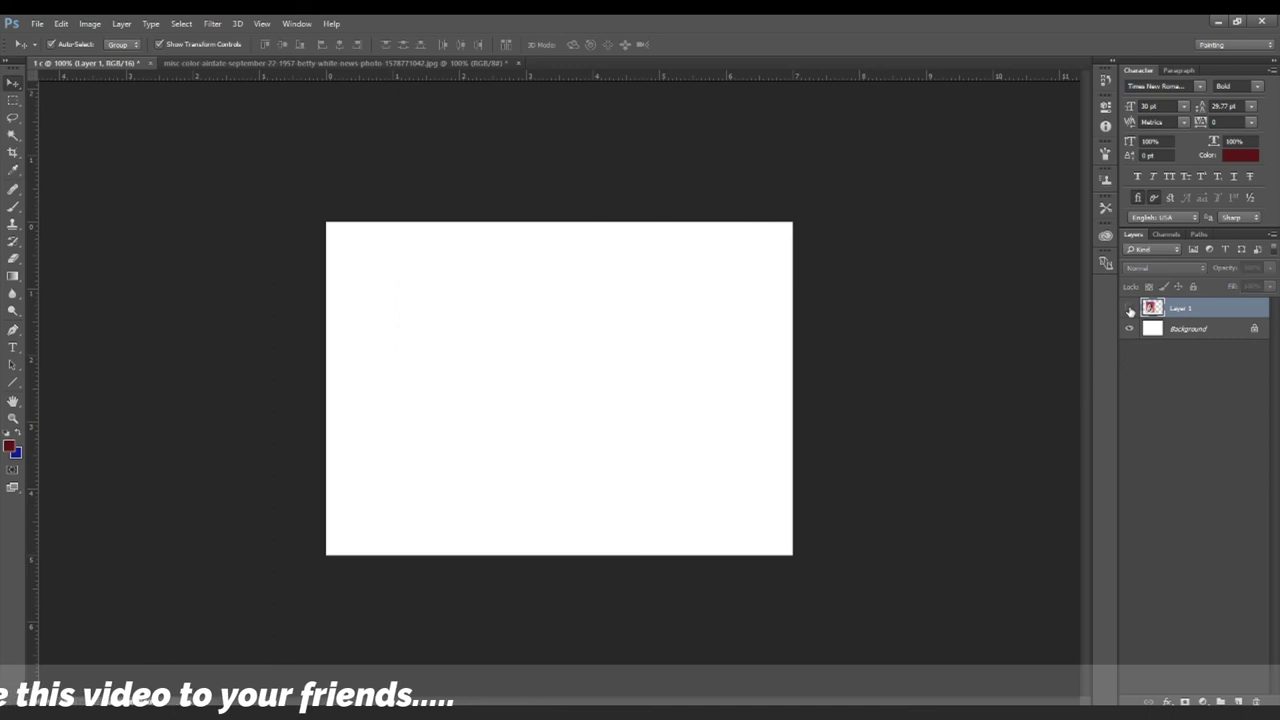
left_click(1130, 310)
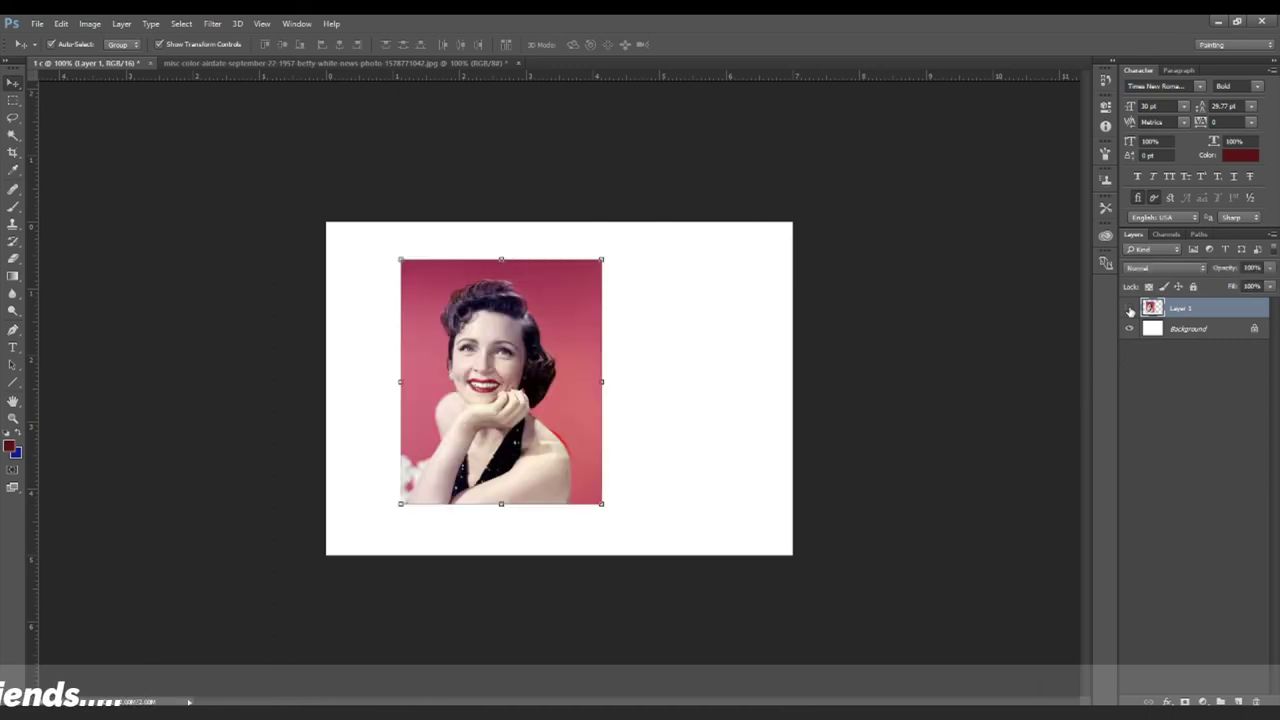
left_click(1130, 310)
left_click(1130, 310)
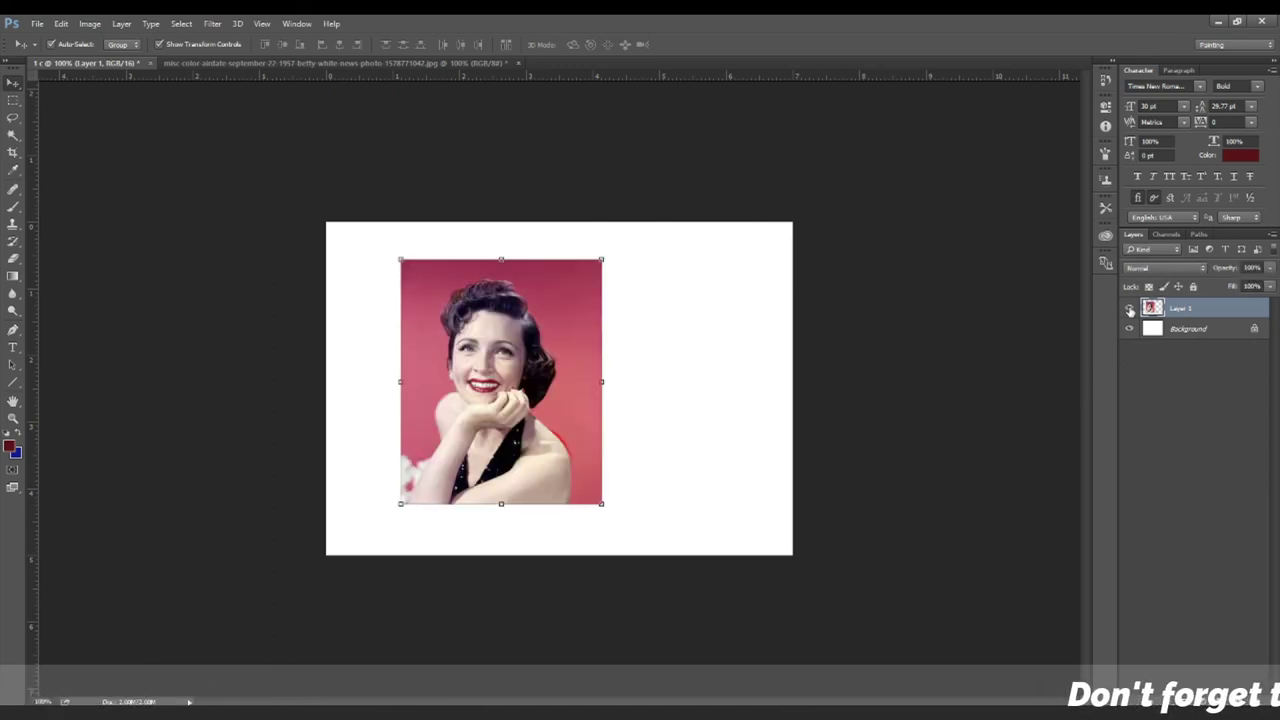
left_click(1130, 329)
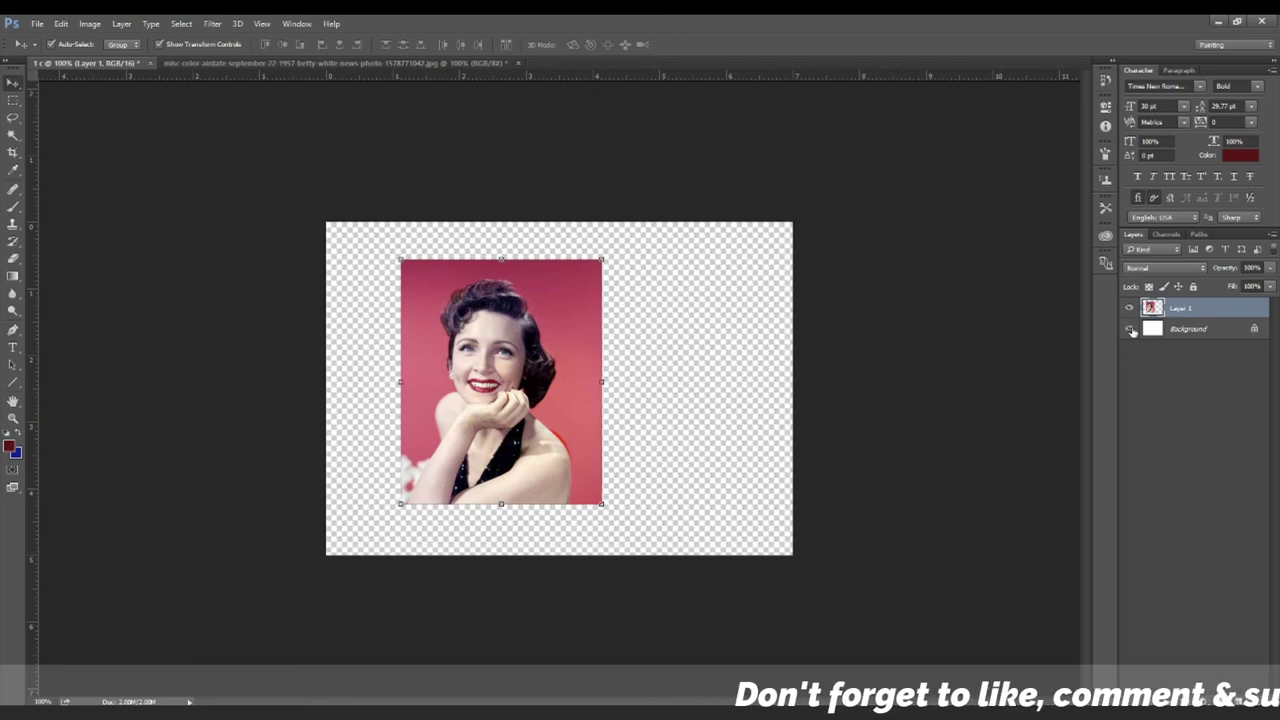
left_click(1130, 329)
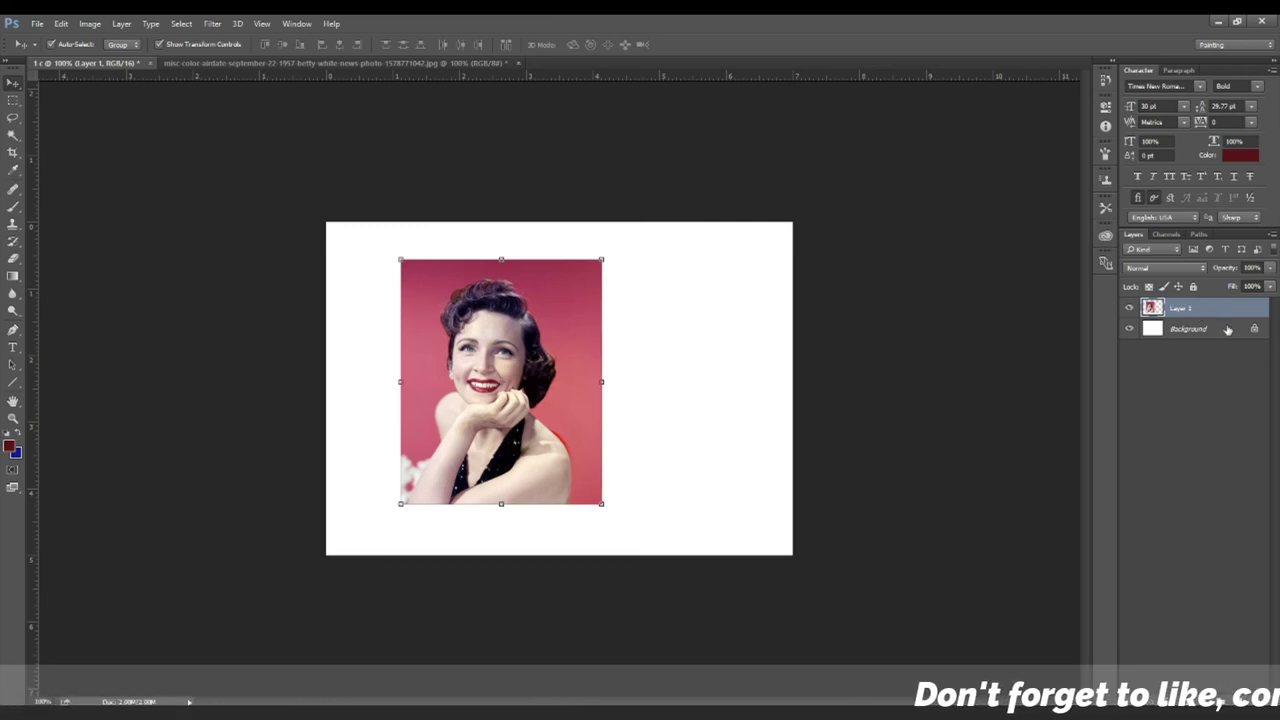
- Delete Layer 1 from '1 c', then commit a free transform and clear the selection in the portrait
key("Delete")
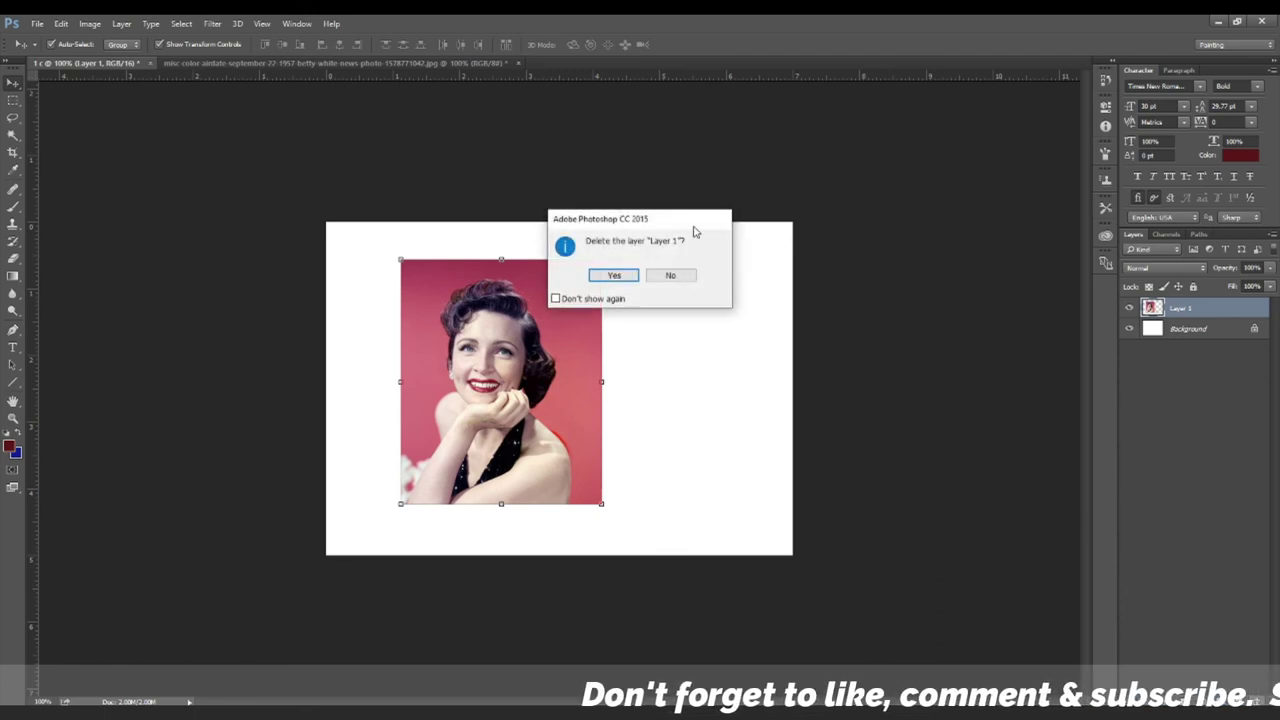
left_click(614, 276)
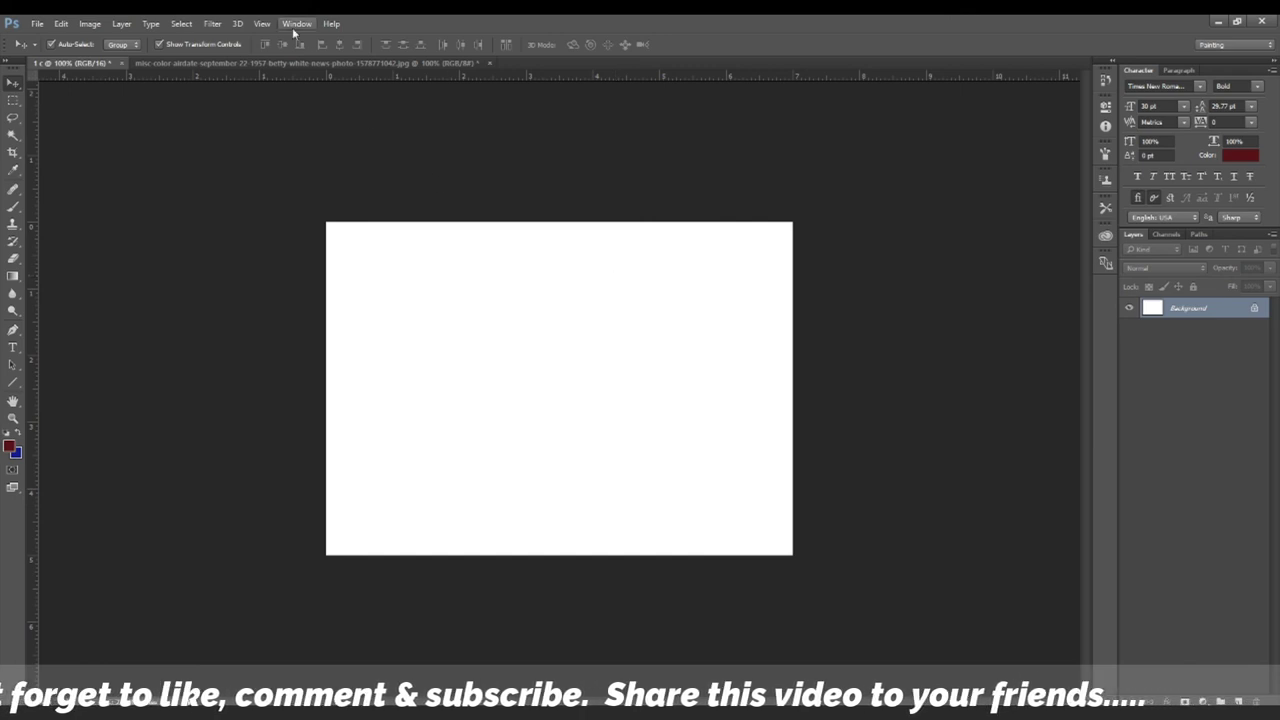
left_click(294, 63)
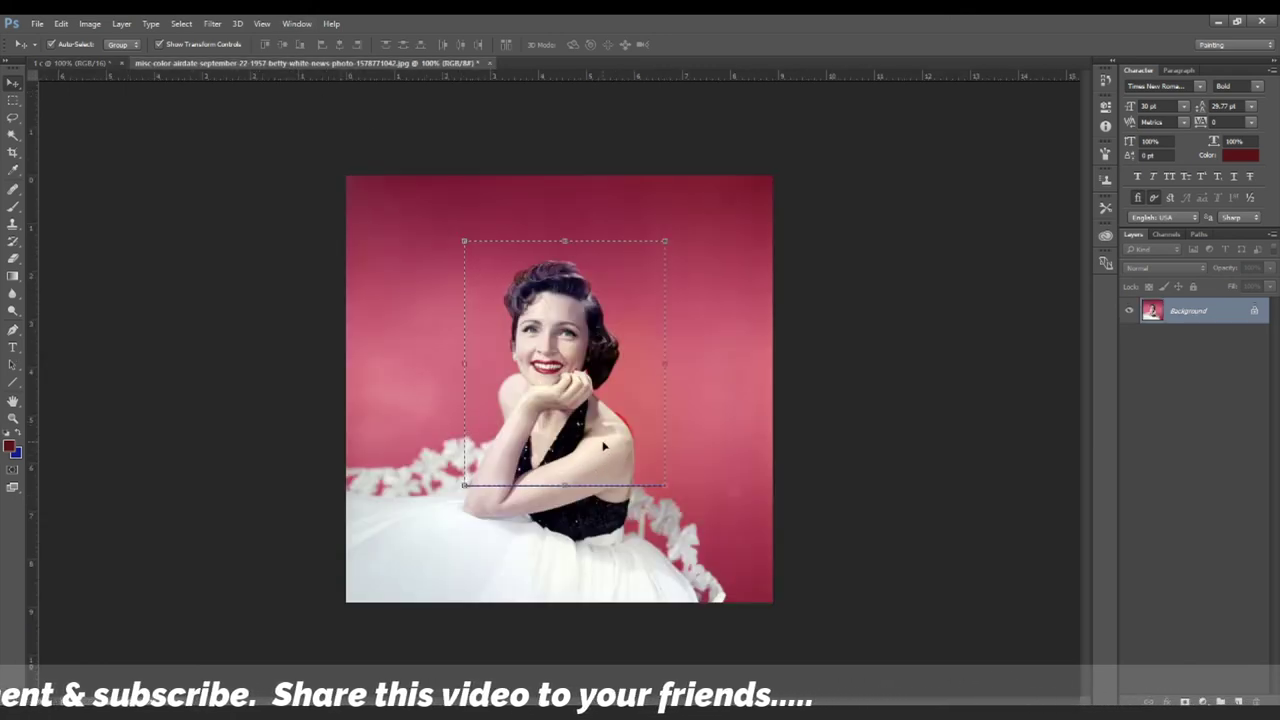
key("ctrl+t")
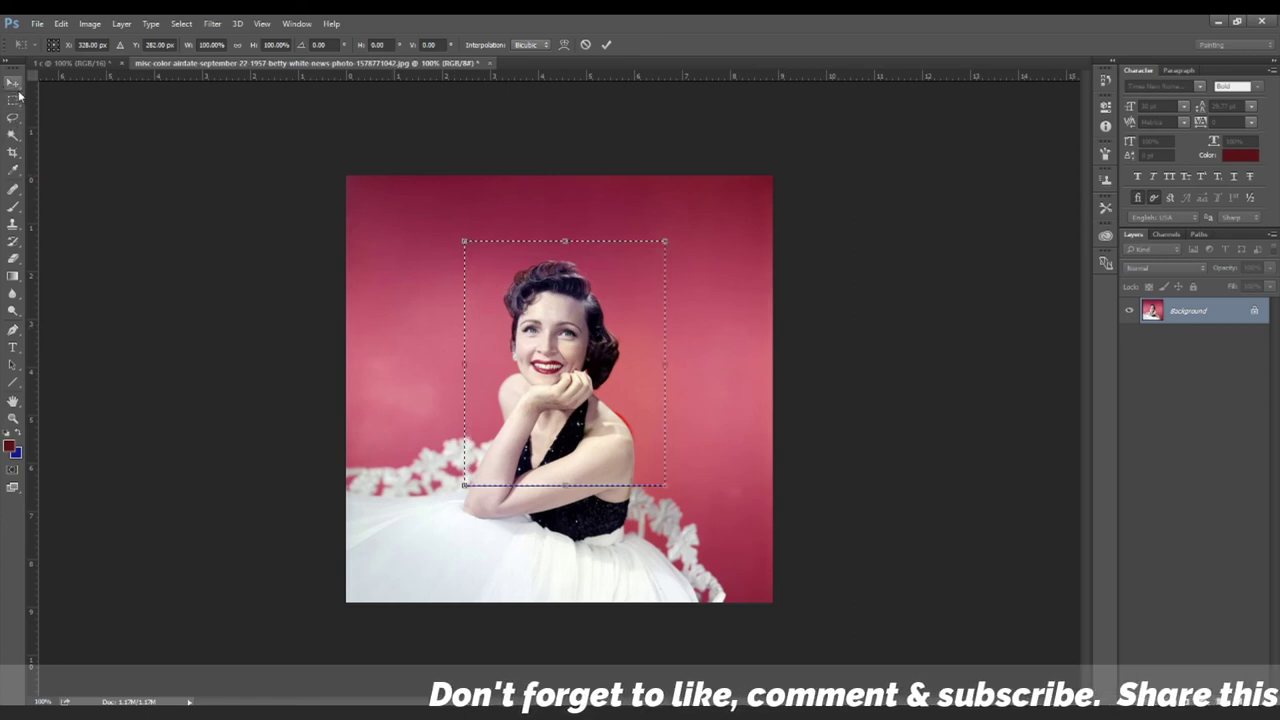
key("Return")
key("ctrl+d")
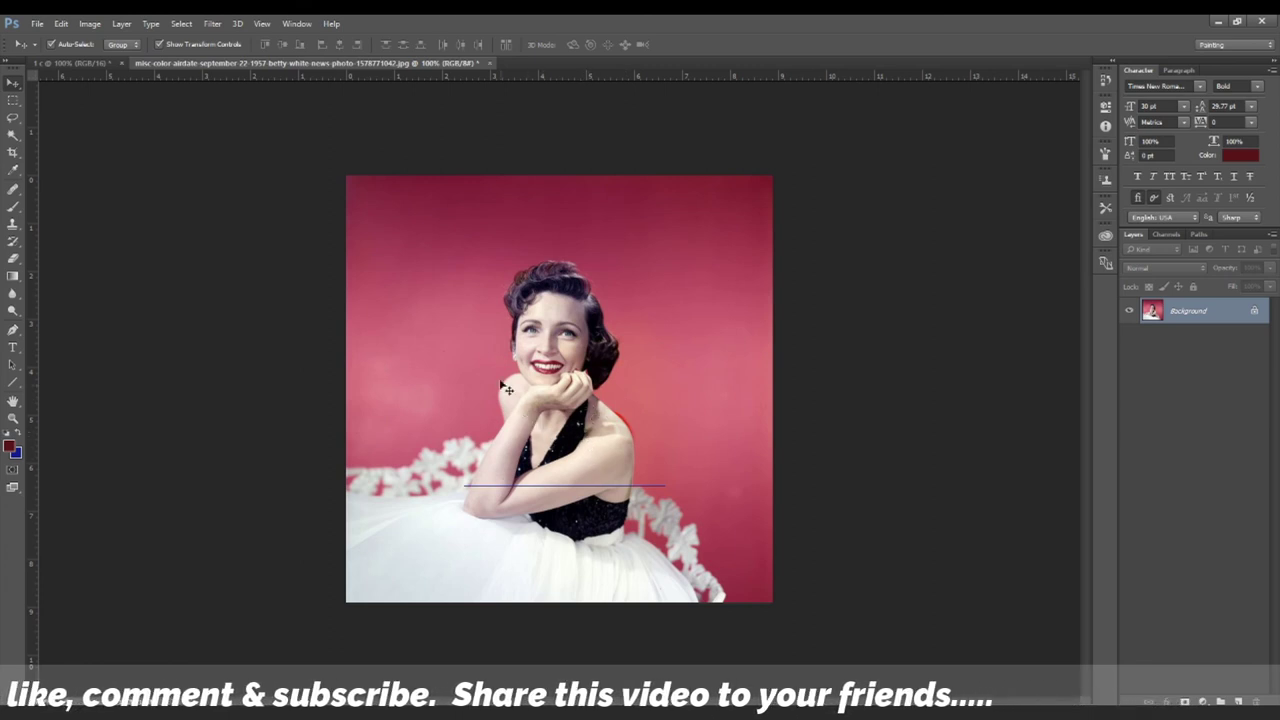
- Select a rectangle around the woman's head and shoulders and drag it onto '1 c', left of centre
left_click(13, 101)
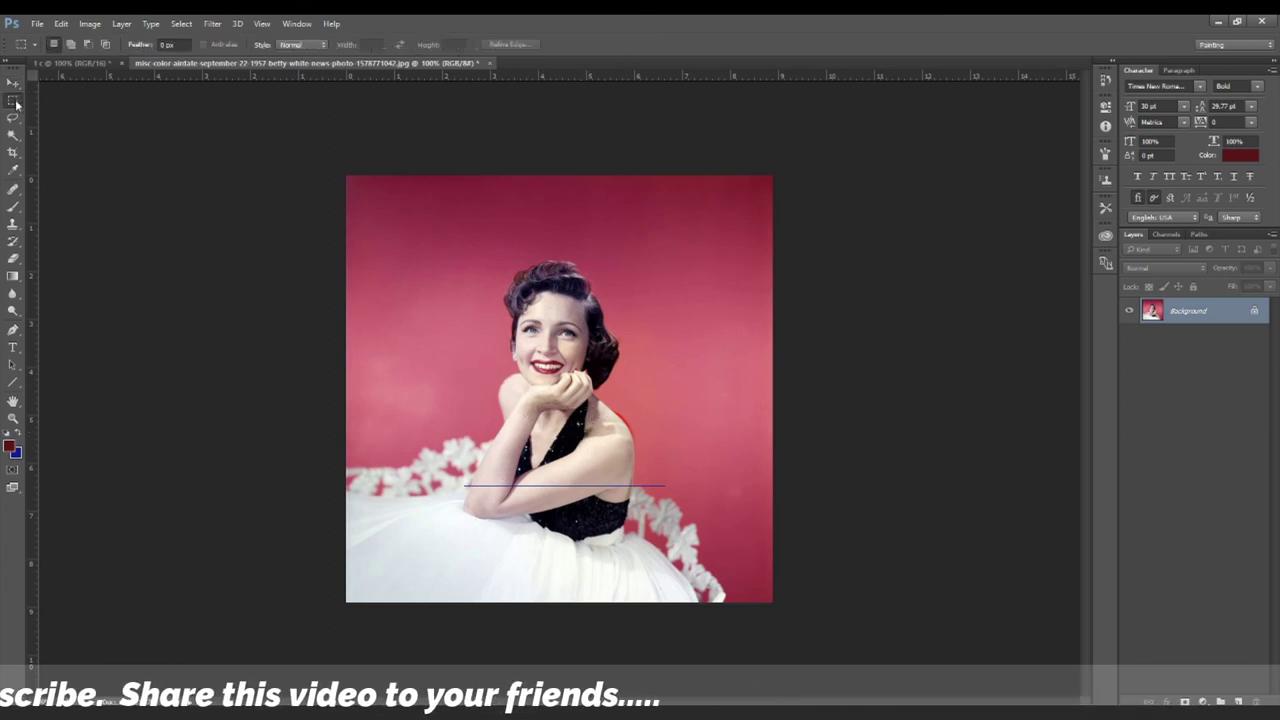
left_click_drag(441, 236, 698, 510)
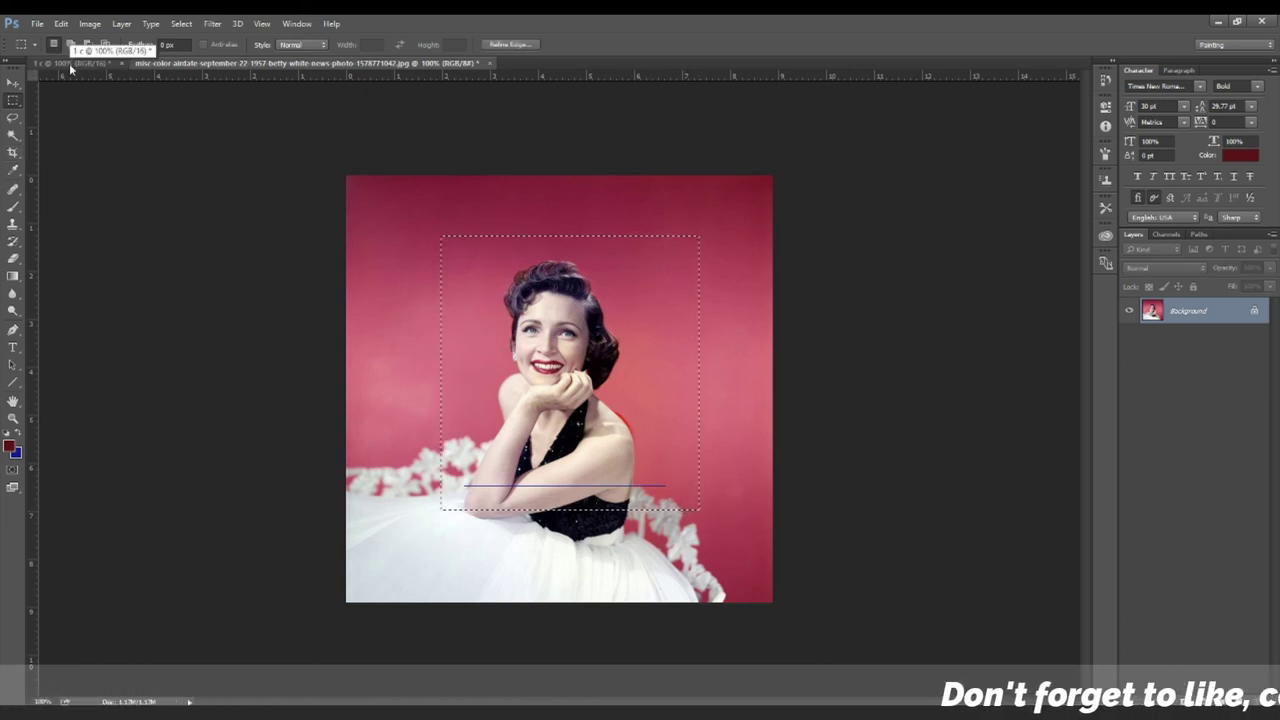
left_click(13, 84)
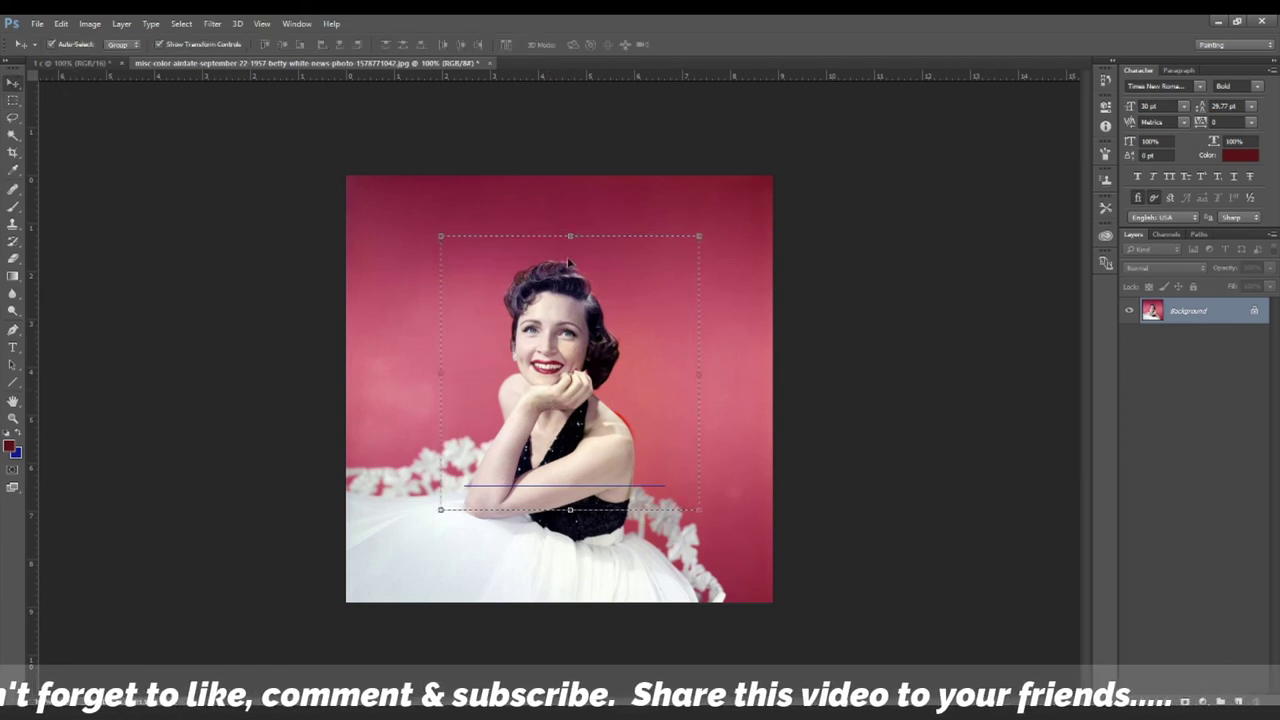
left_click_drag(557, 385, 102, 180)
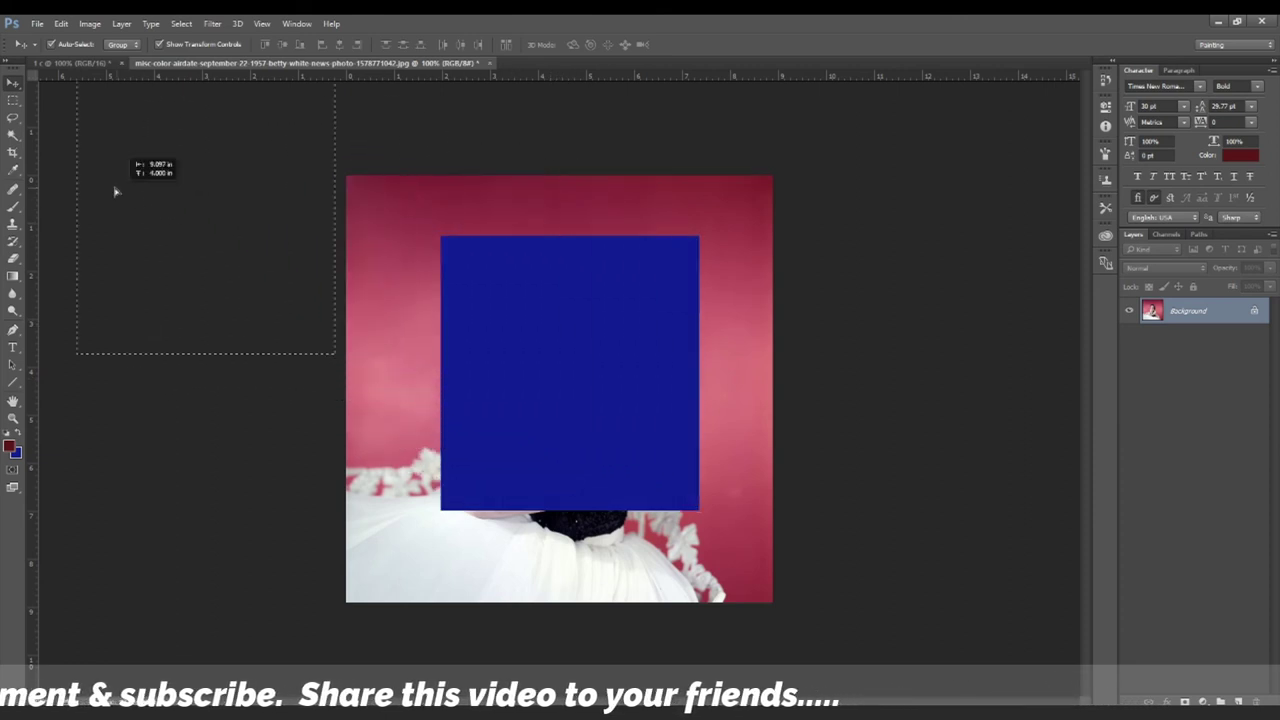
left_click_drag(58, 62, 501, 373)
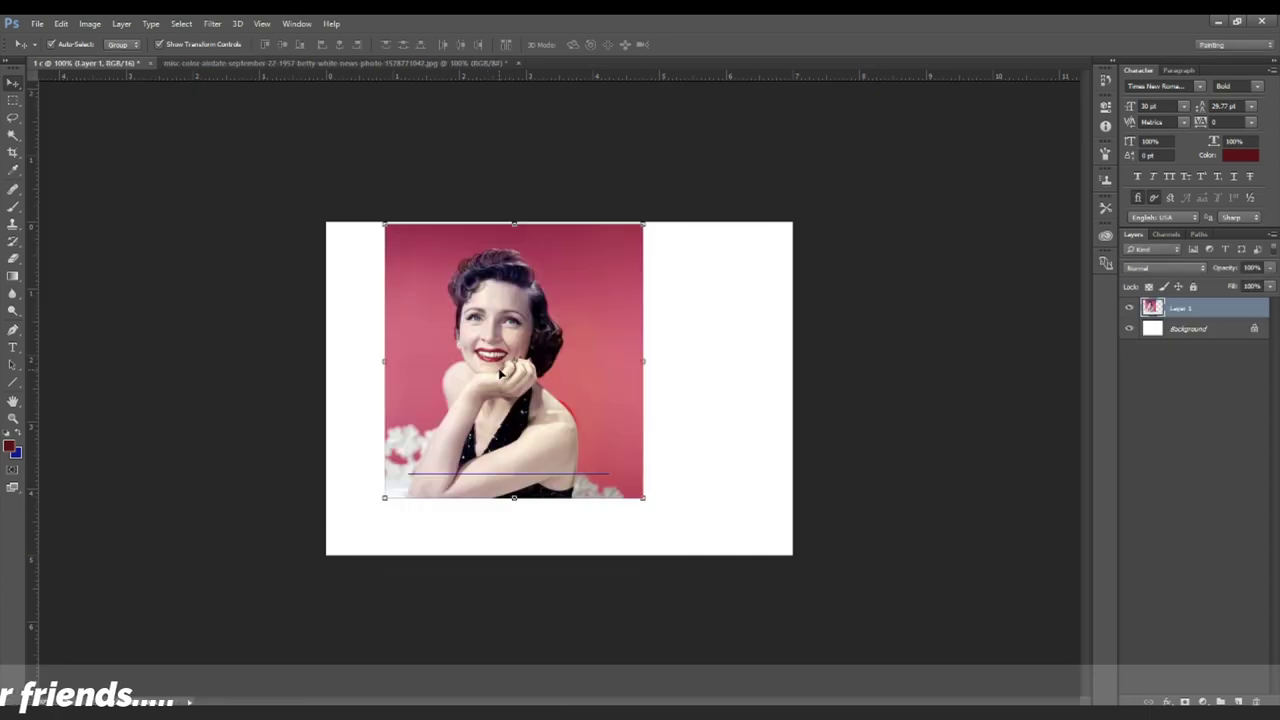
mouse_move(556, 336)
left_mouse_down()
mouse_move(588, 326)
mouse_move(565, 344)
left_mouse_up()
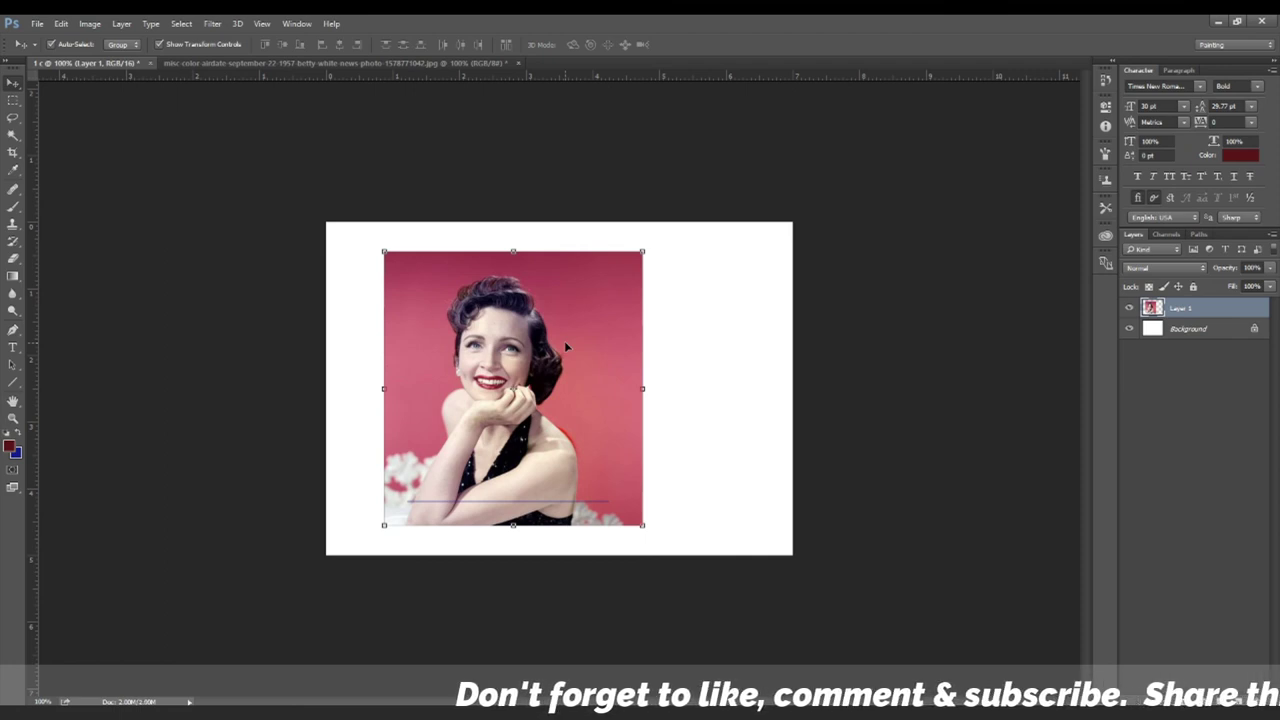
left_click_drag(565, 345, 511, 346)
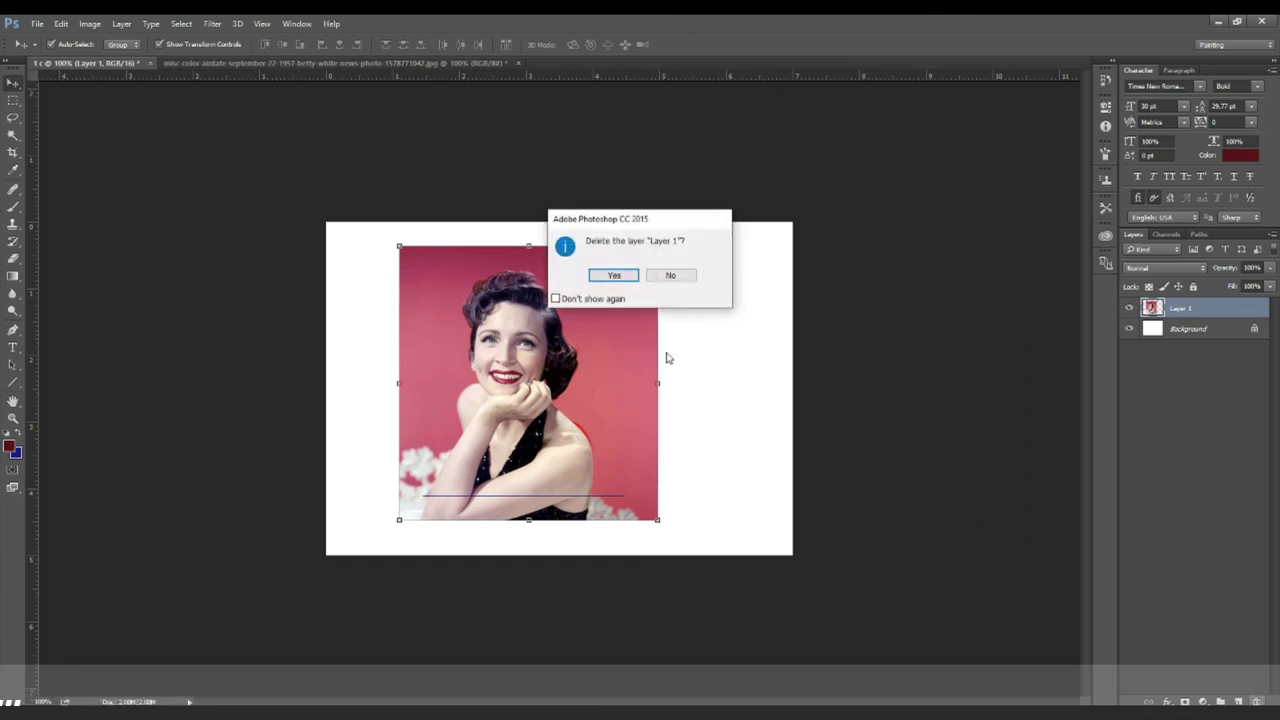
- Delete the rectangular Layer 1 and draw an elliptical circle selection around the woman's face and shoulders
left_click(612, 276)
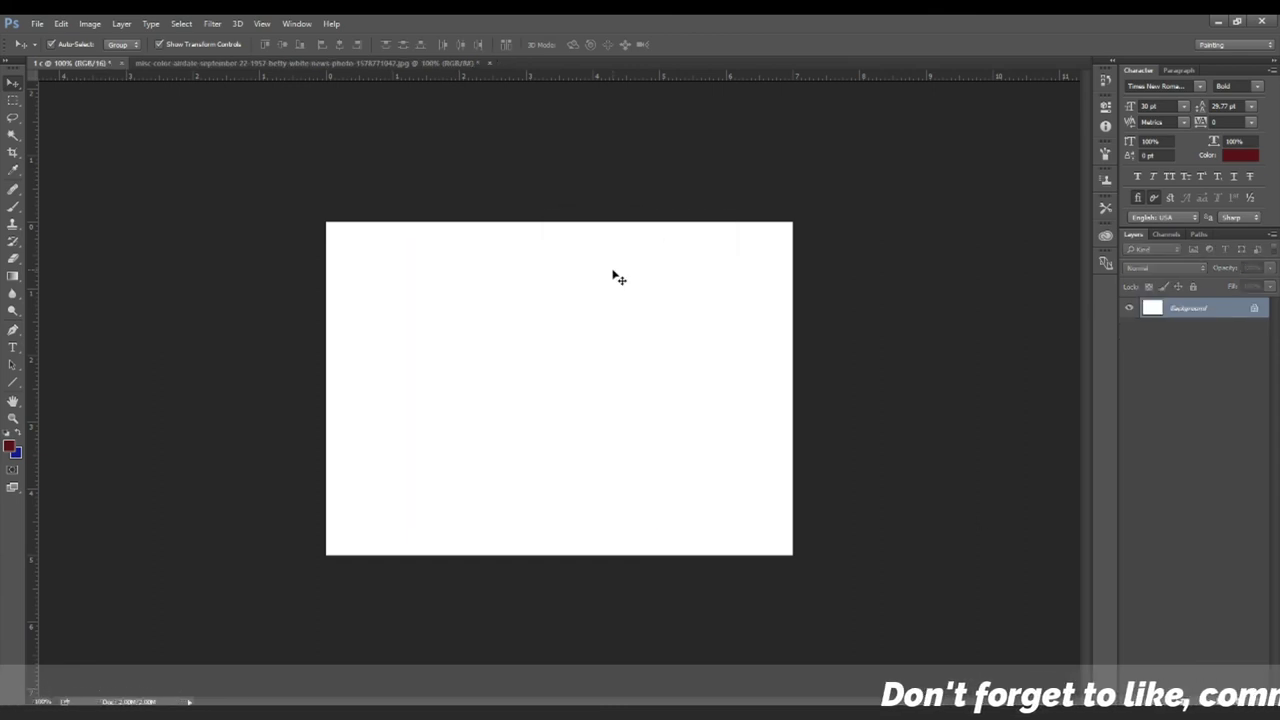
left_click(300, 61)
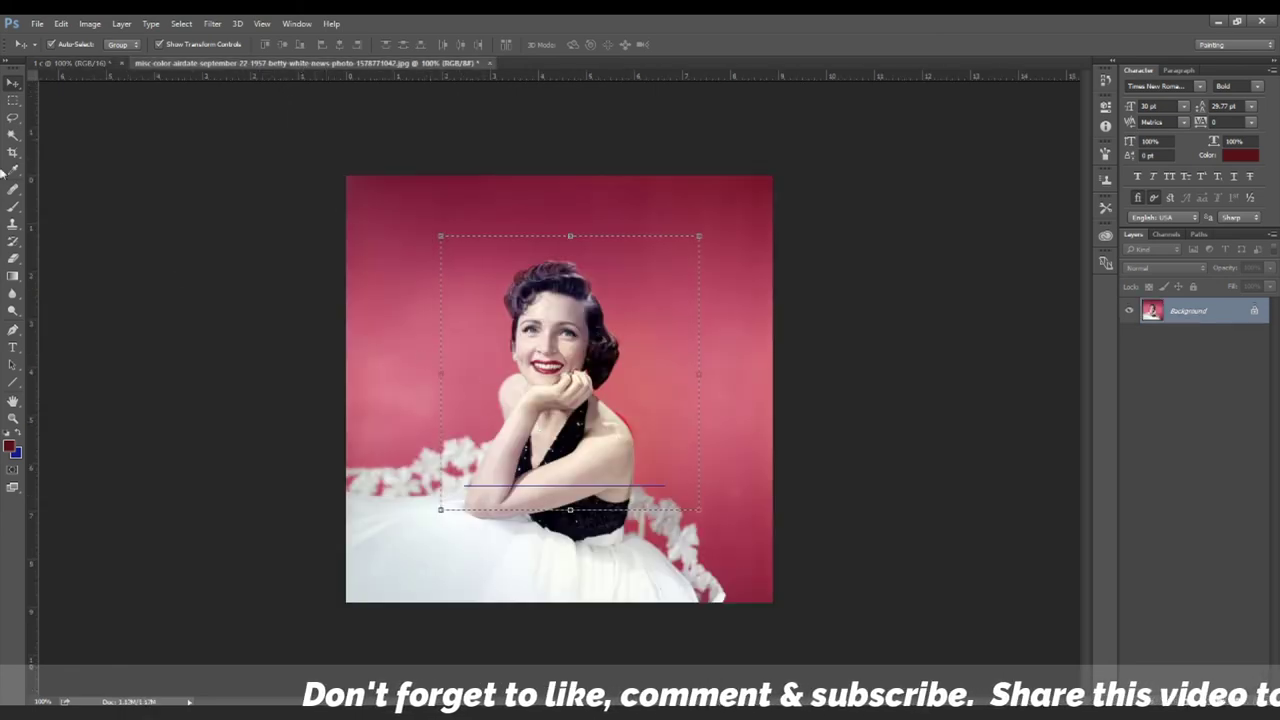
left_click(14, 102)
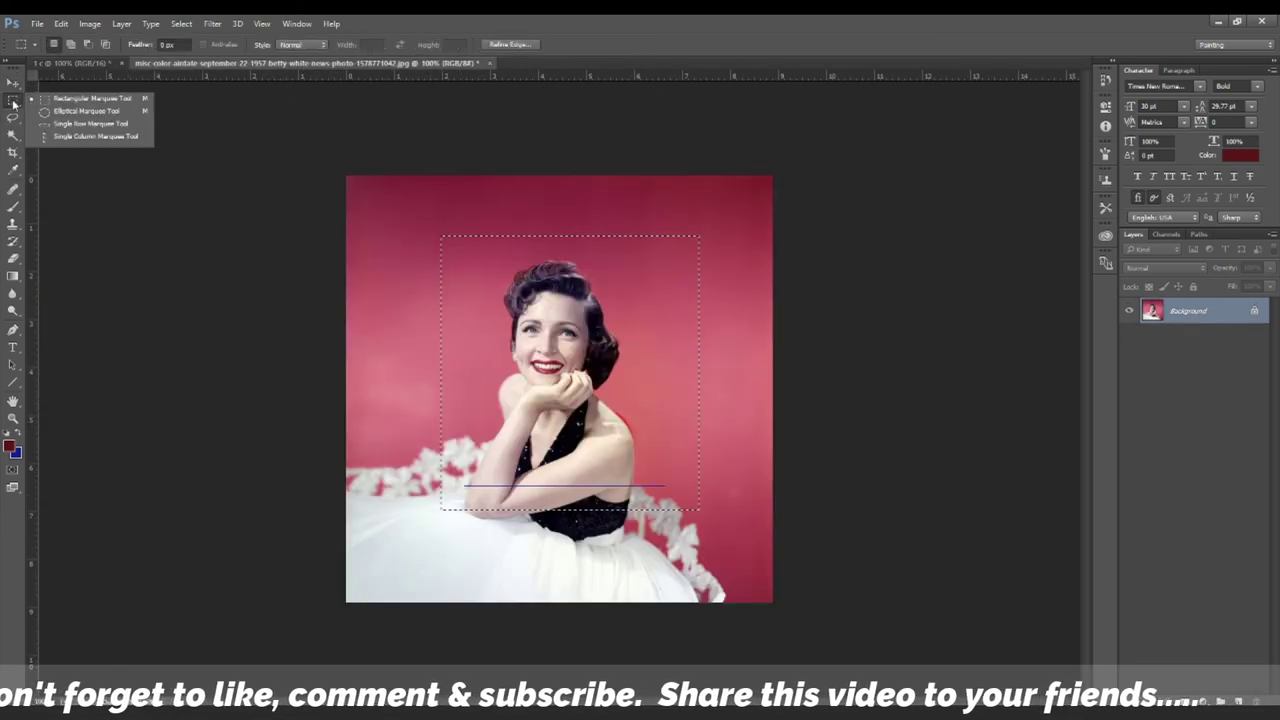
left_click(74, 113)
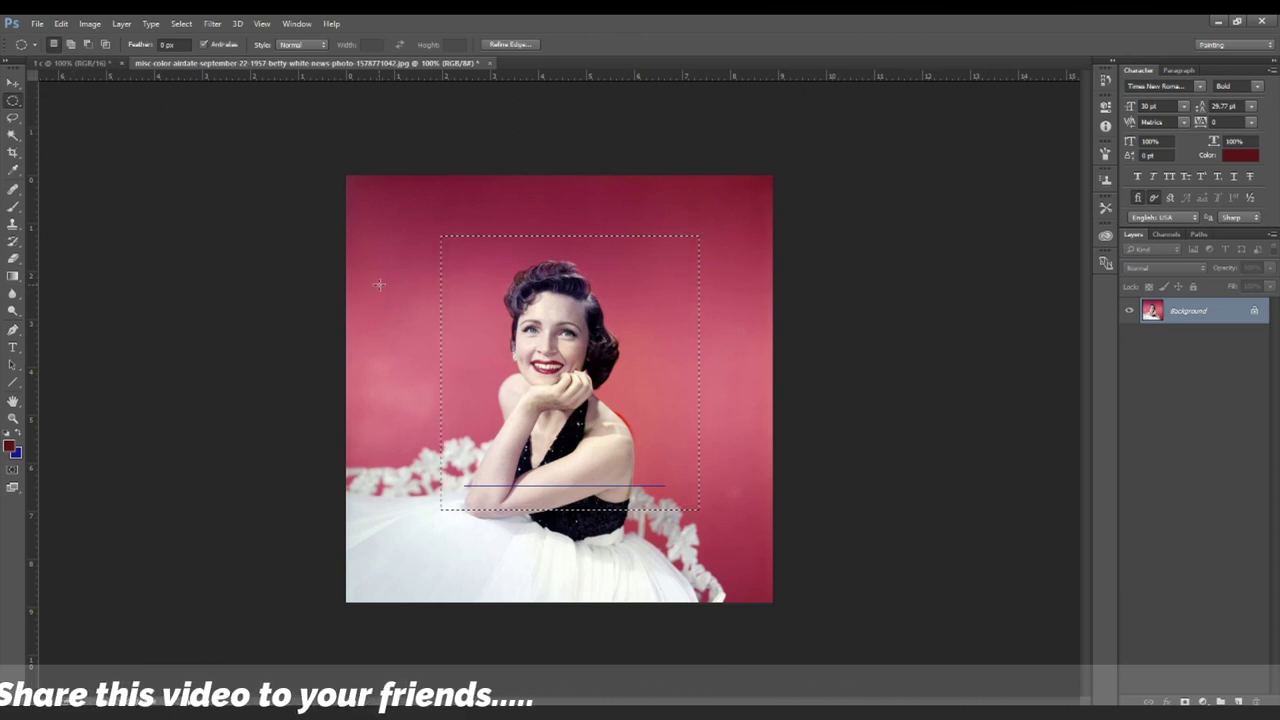
left_click(380, 285)
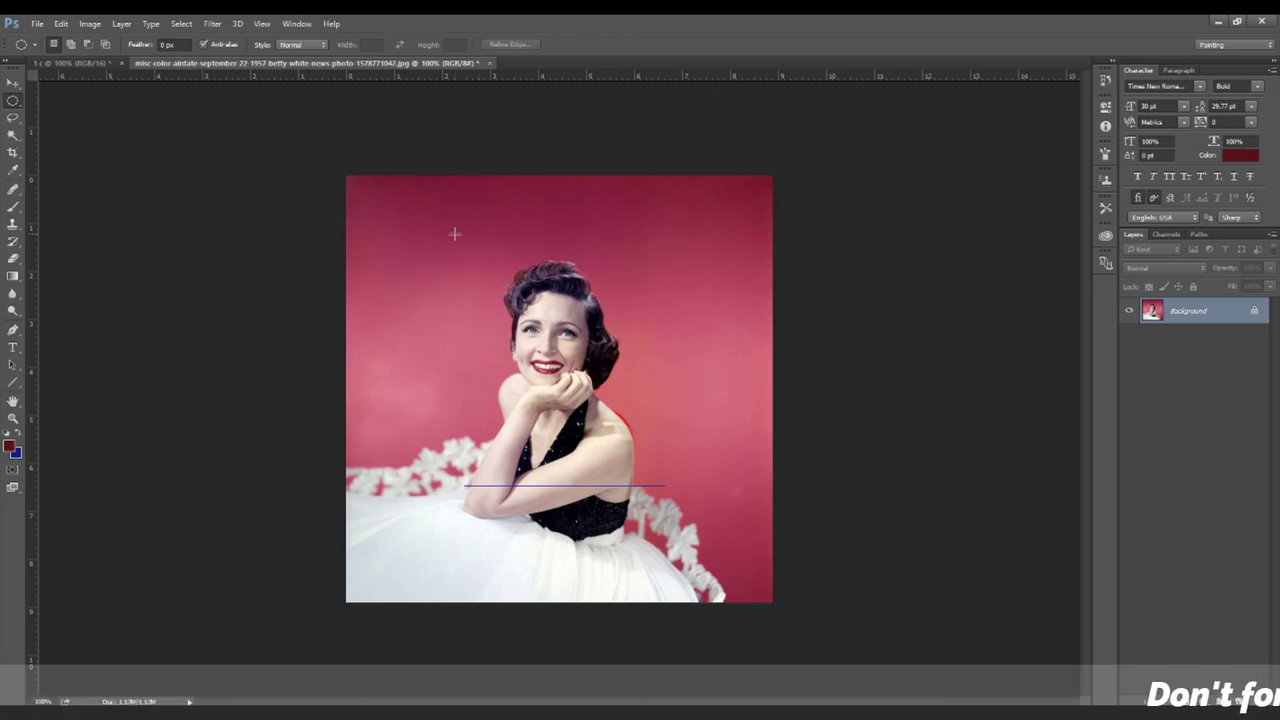
left_click_drag(454, 234, 707, 485)
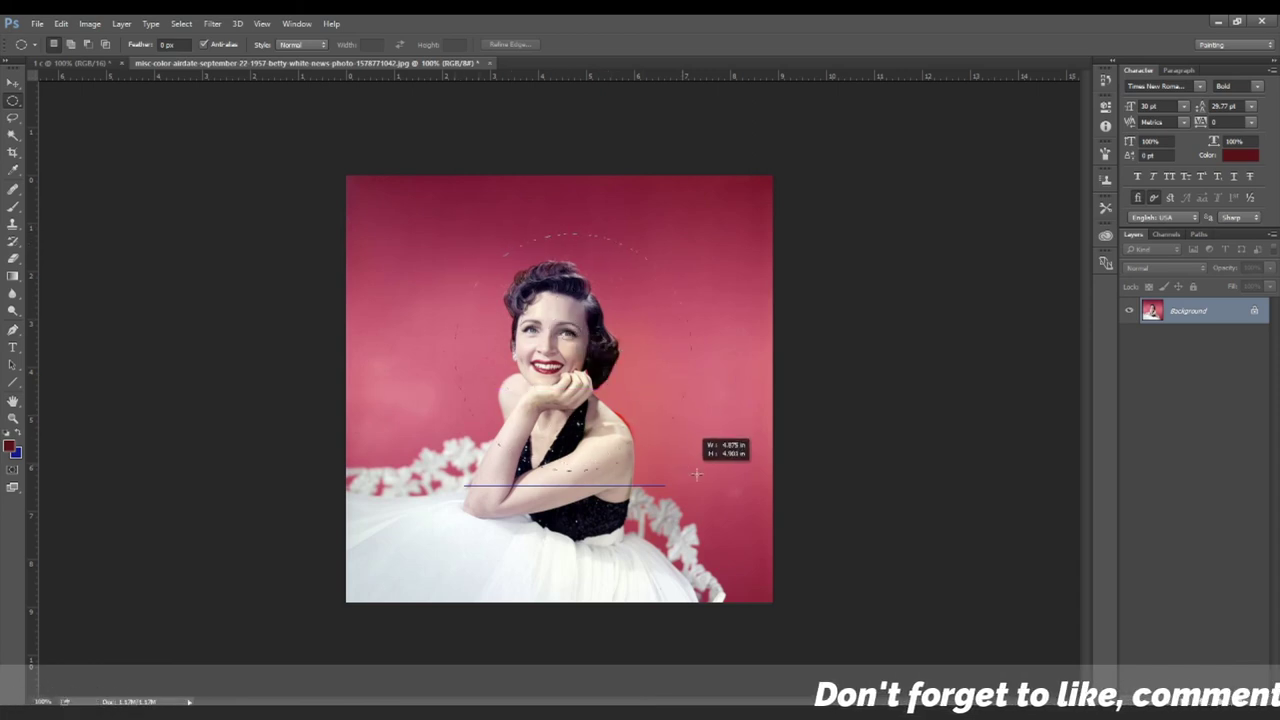
left_click_drag(652, 371, 626, 369)
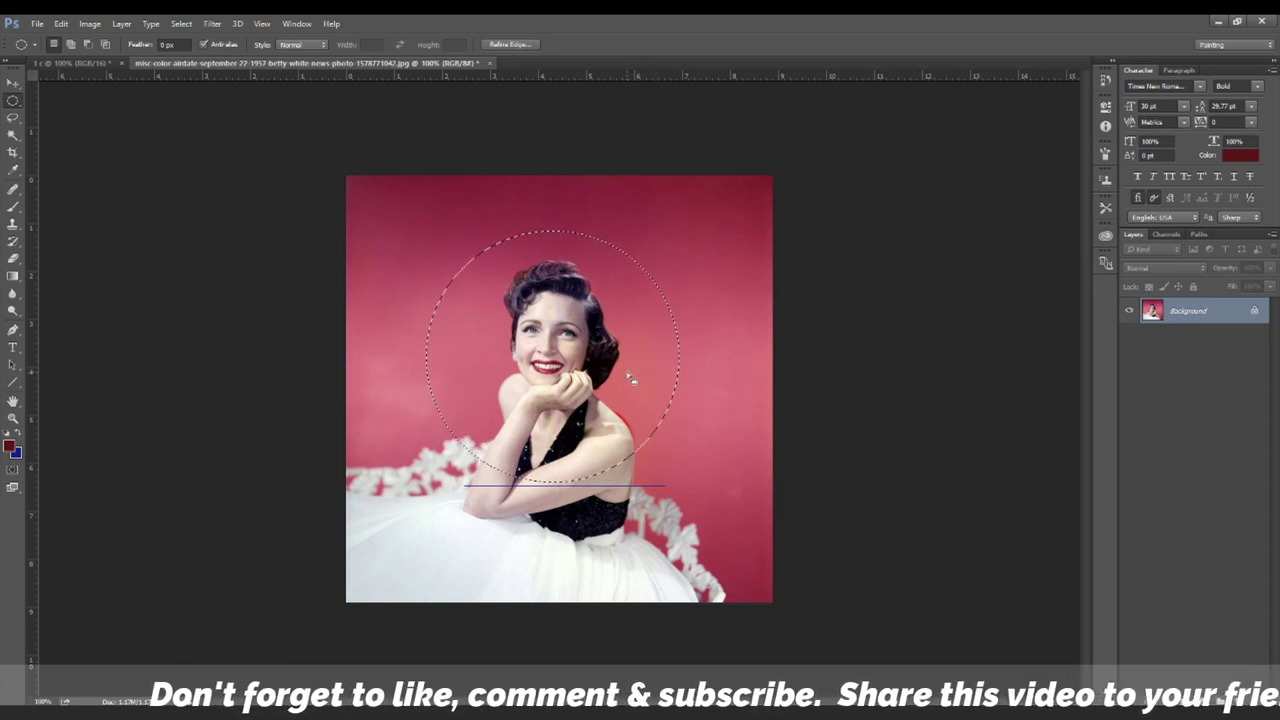
- Drag the circular face-and-shoulders selection from the photo onto the white '1 c' canvas
left_click(11, 84)
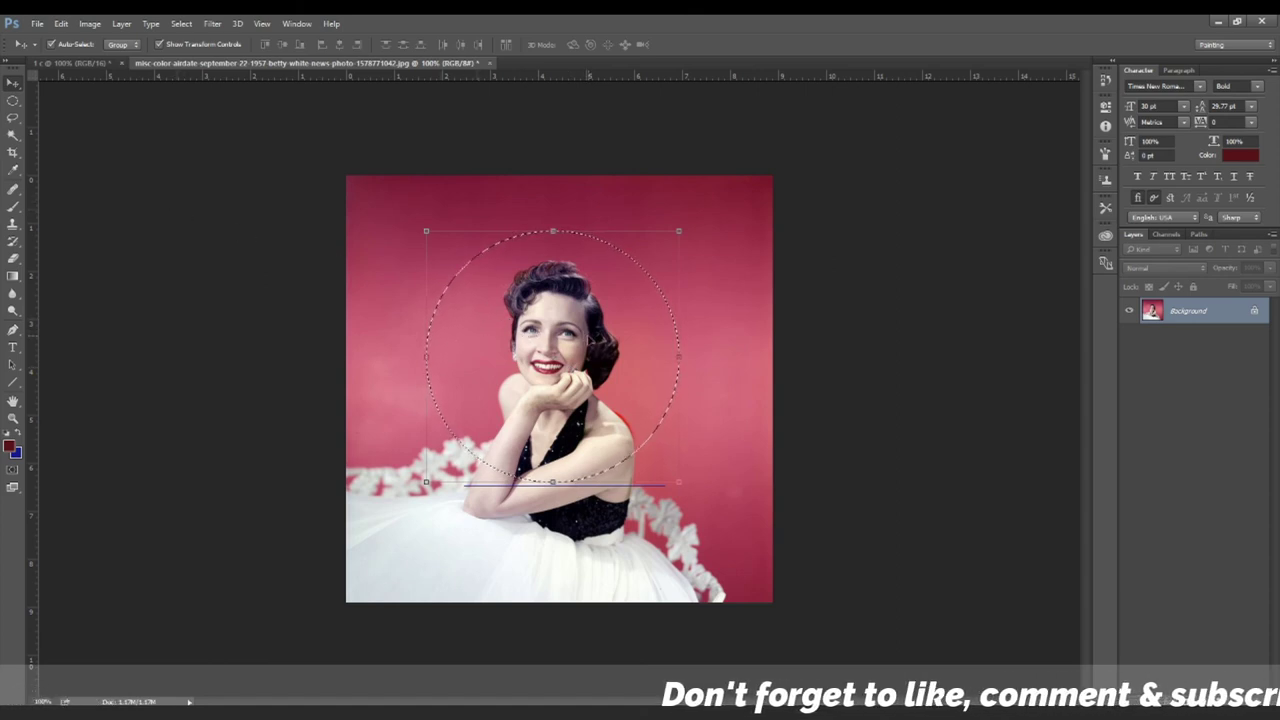
key("ctrl+BackSpace")
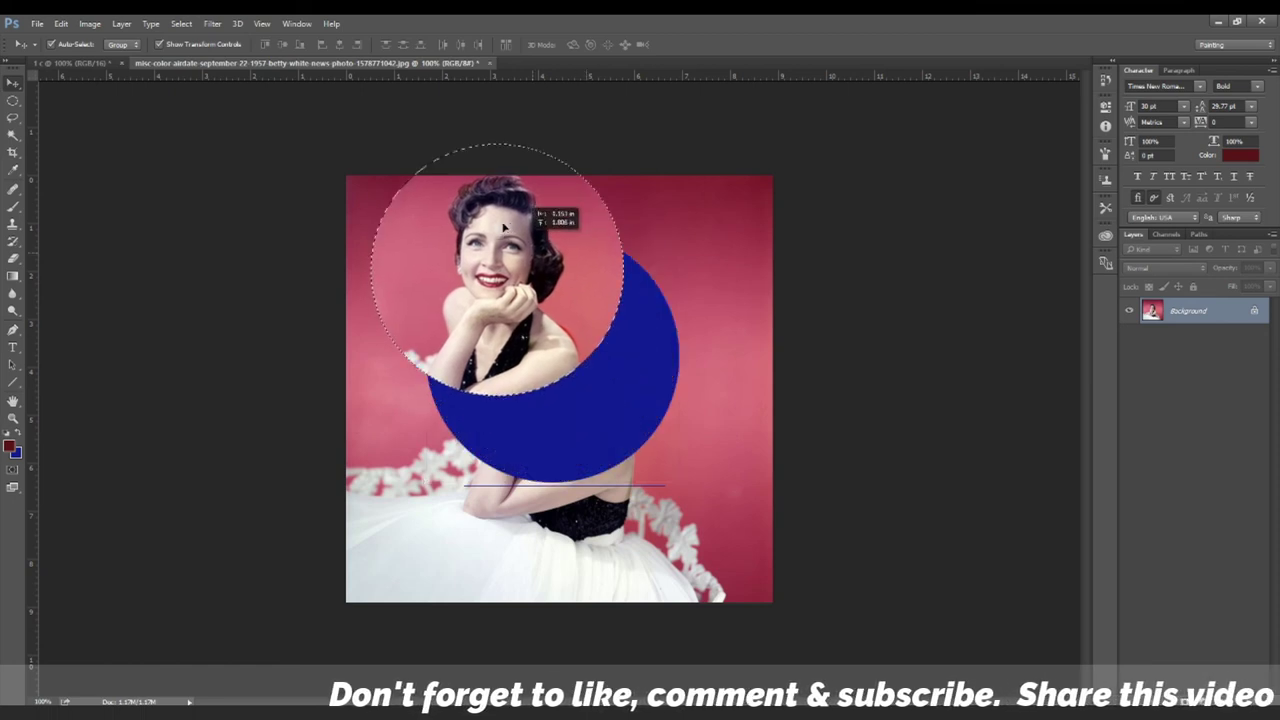
left_click_drag(445, 251, 103, 50)
left_click(77, 62)
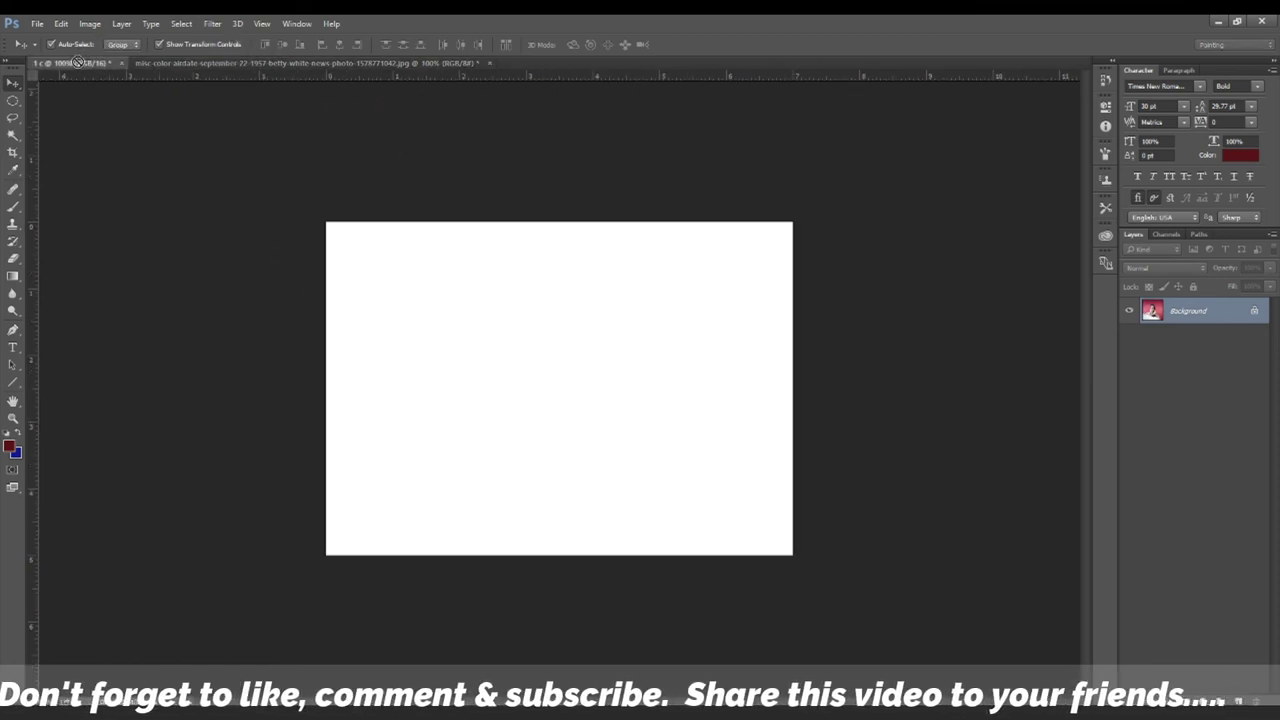
mouse_move(262, 205)
left_mouse_down()
mouse_move(505, 368)
mouse_move(607, 366)
left_mouse_up()
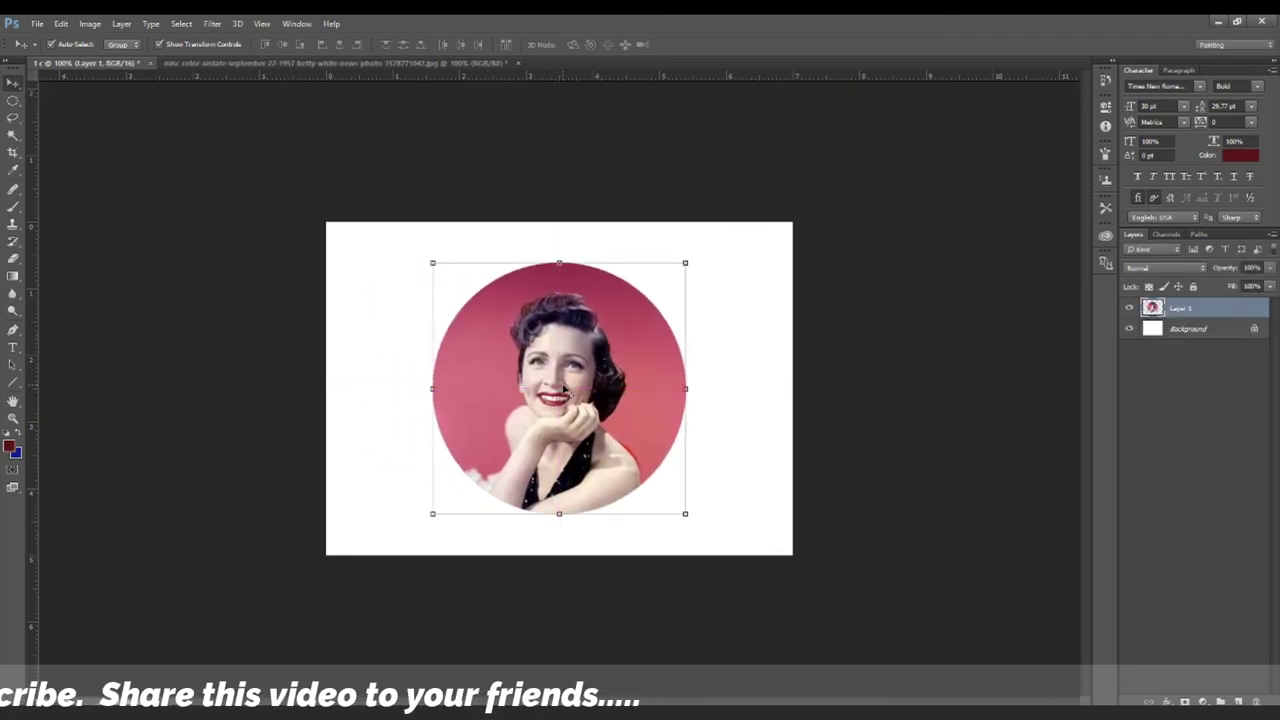
- Toggle Layer 1's selection on and off to check the circular portrait centred on the canvas
left_click(868, 292)
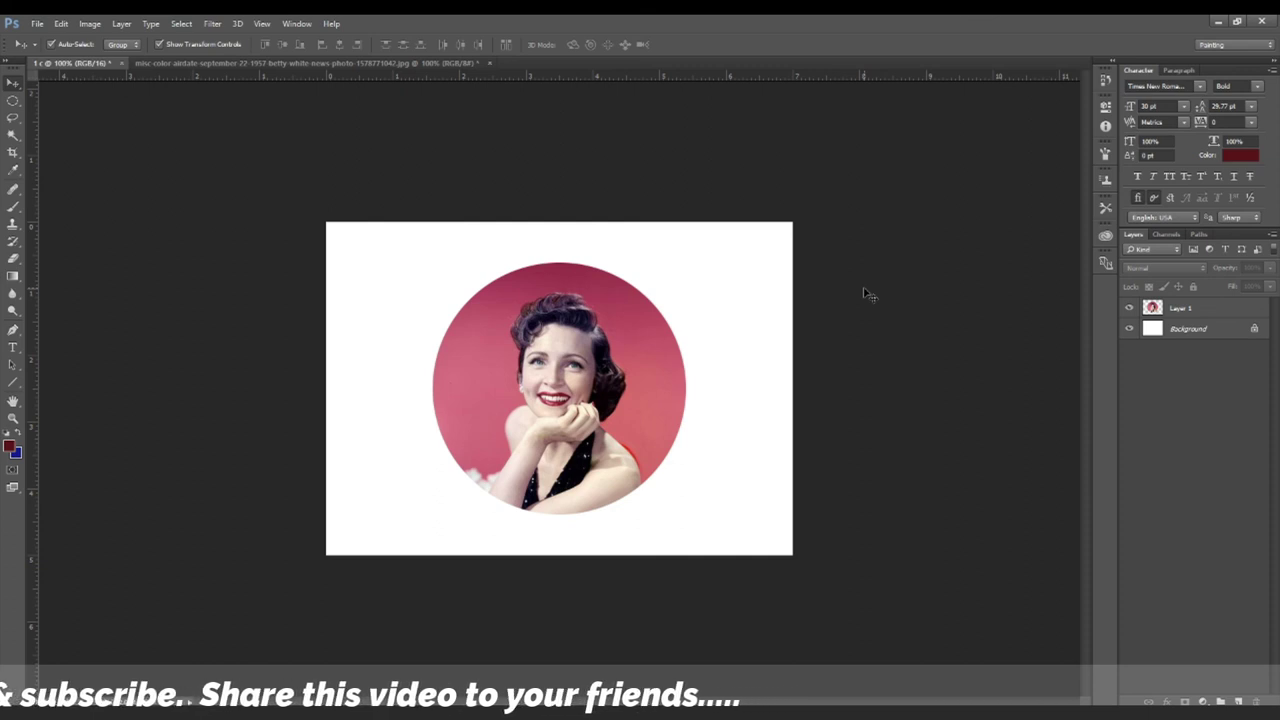
left_click(617, 367)
left_click(617, 367)
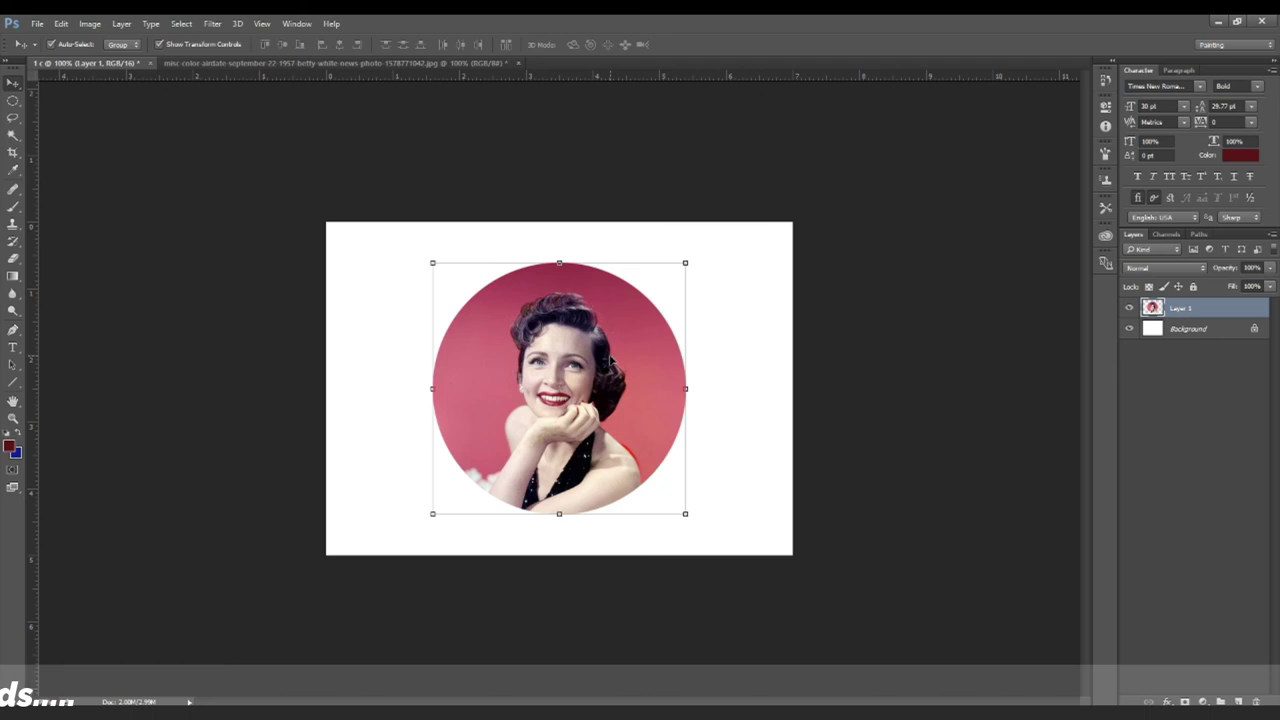
left_click(914, 366)
left_click(658, 370)
left_click(633, 368)
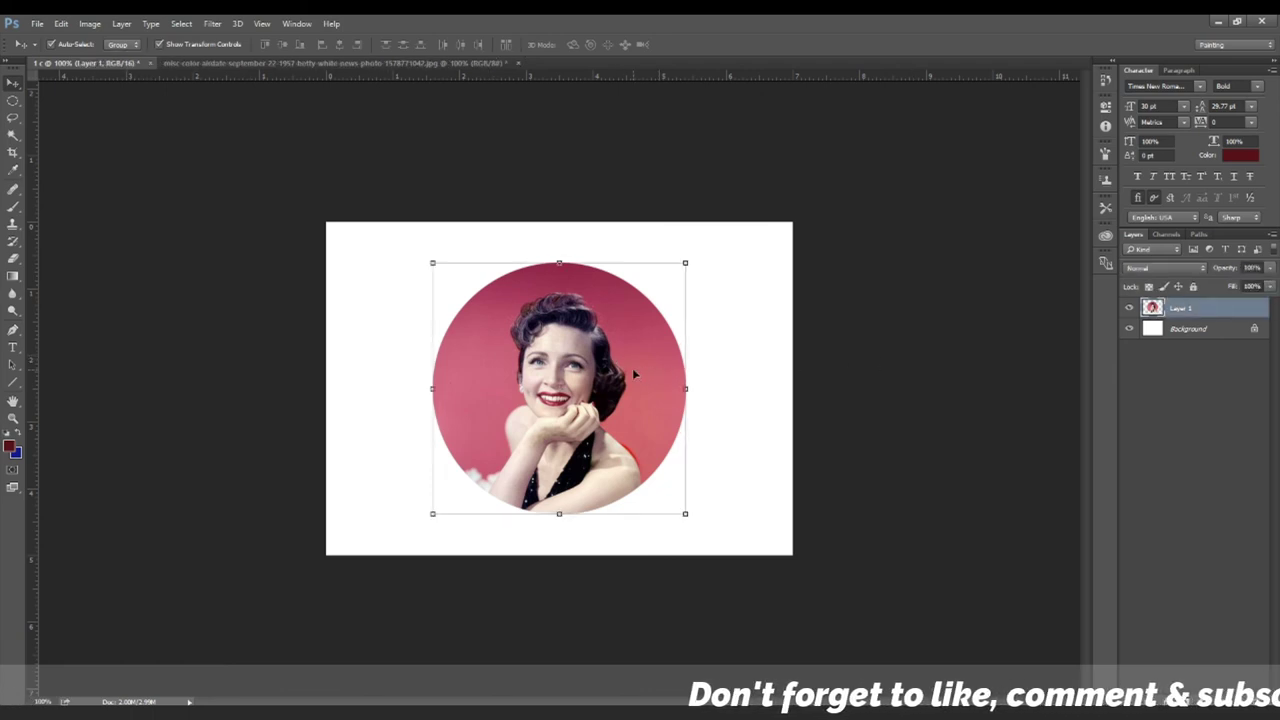